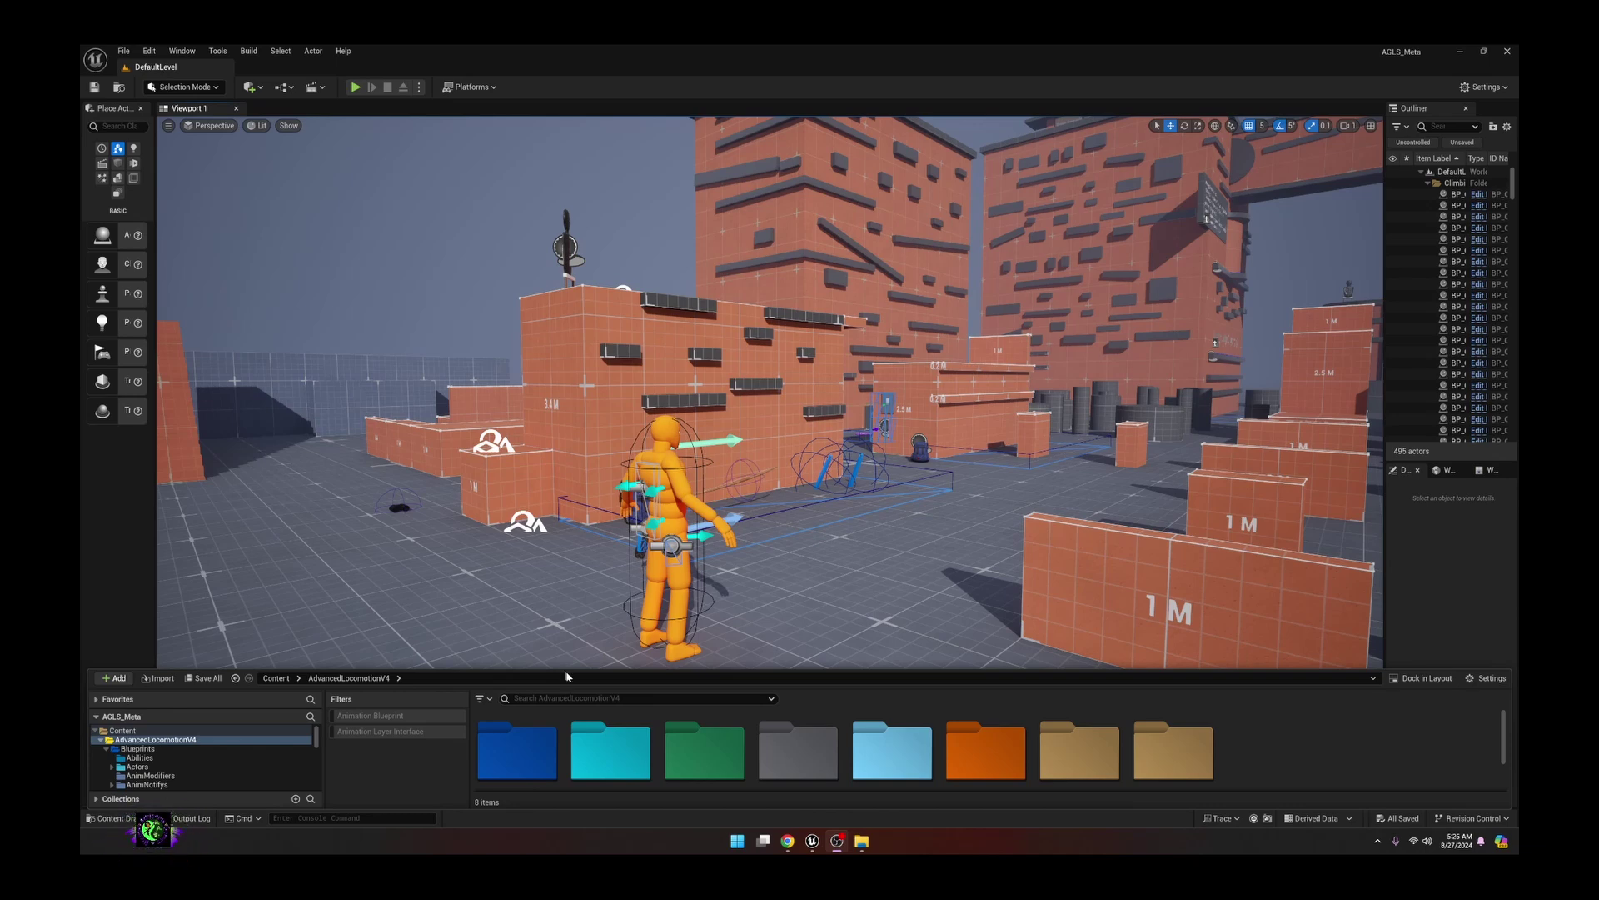
# - Open the CharacterLogic folder inside AdvancedLocomotionV4's Blueprints folder, with the content browser enlarged
pyautogui.click(200, 741)
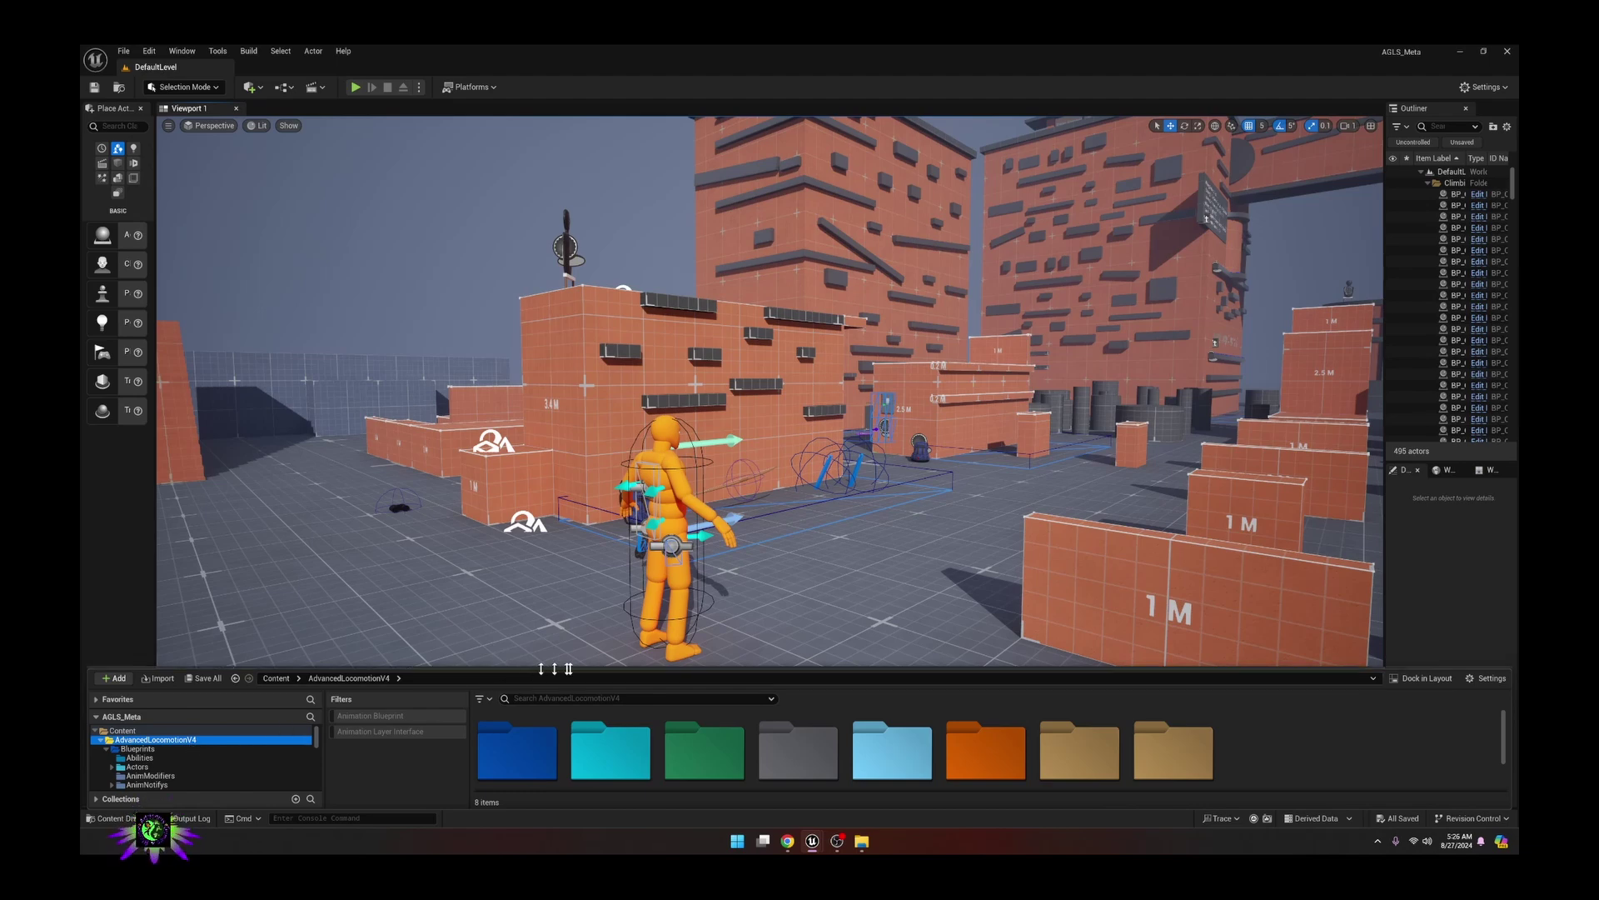
pyautogui.moveTo(504, 671); pyautogui.dragTo(516, 400)
pyautogui.doubleClick(524, 487)
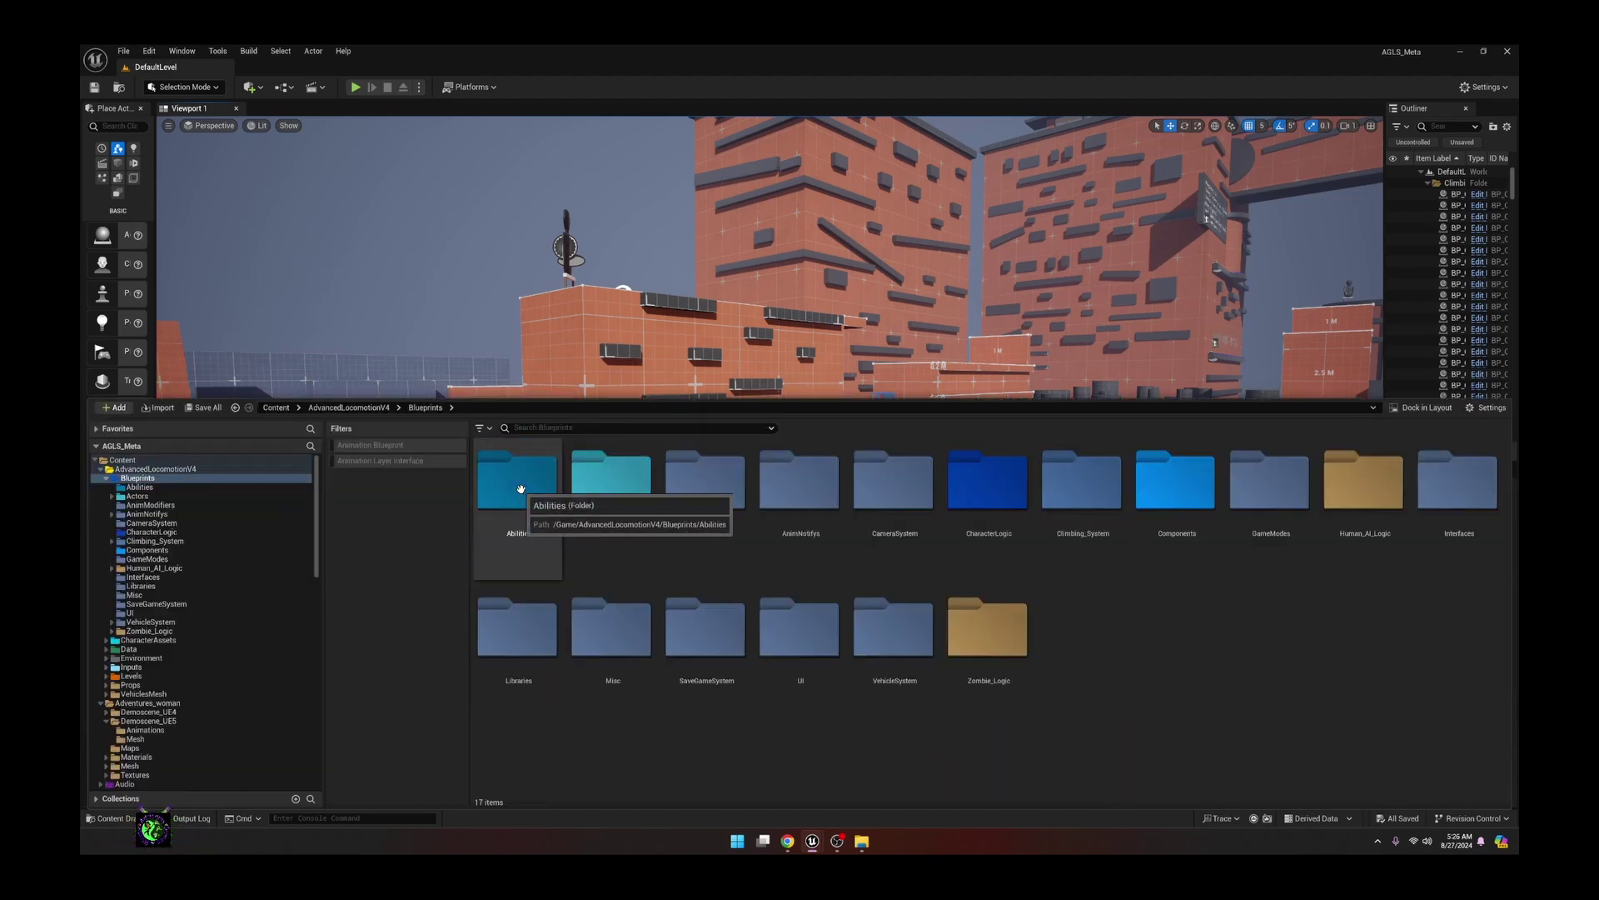
pyautogui.doubleClick(979, 497)
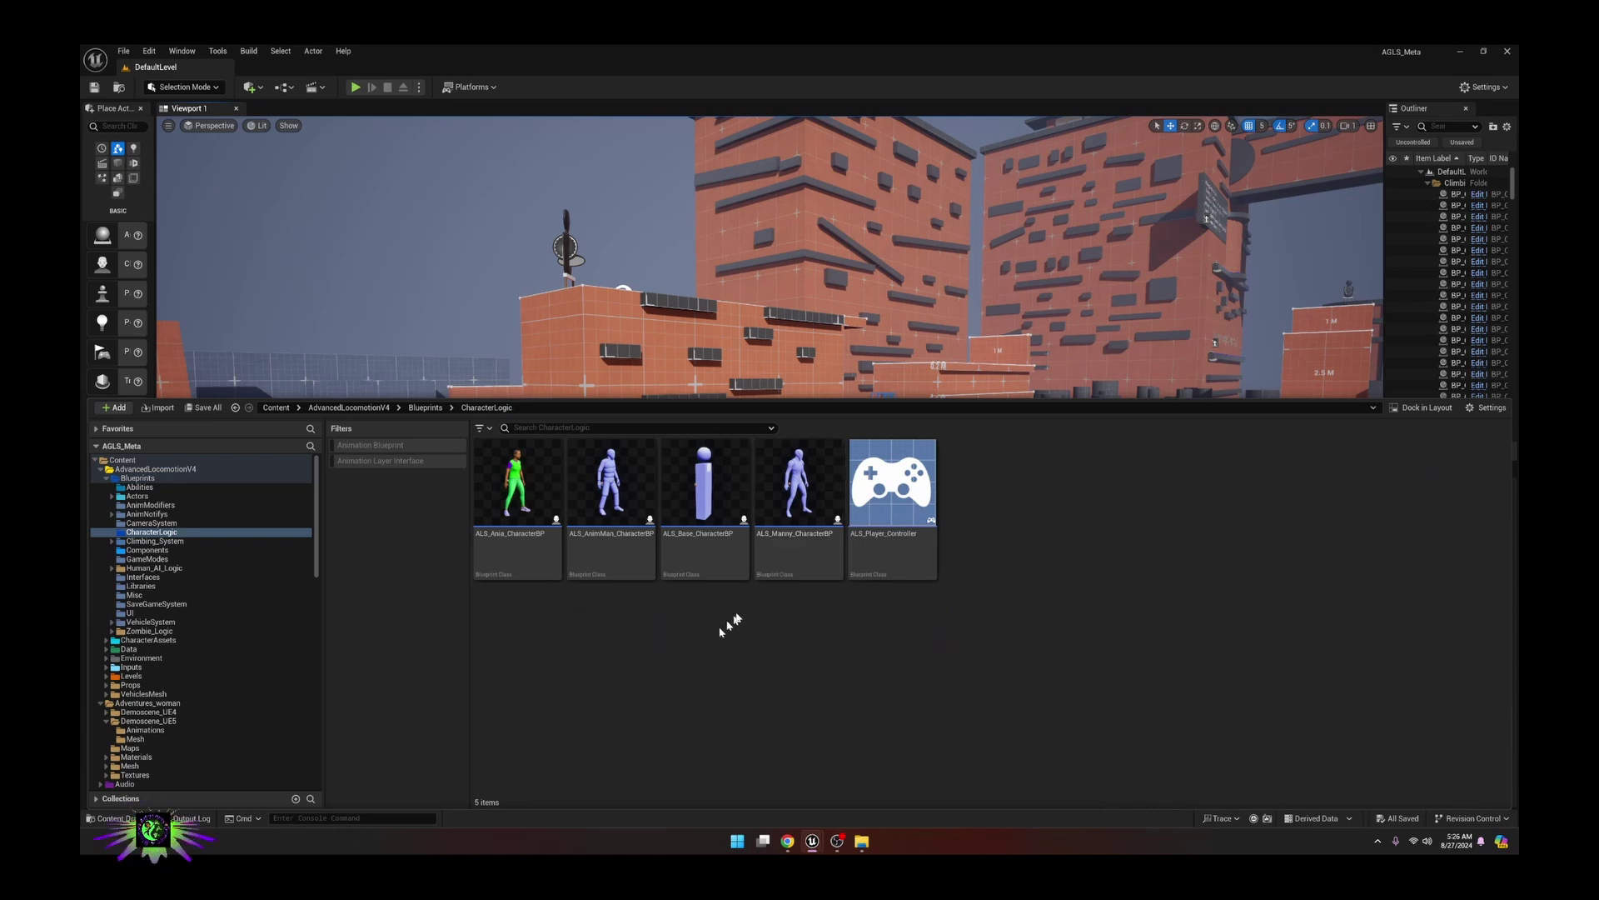
# - Duplicate the ALS_Manny_CharacterBP blueprint and name the copy ALS_Female_CharacterBP1
pyautogui.moveTo(815, 493)
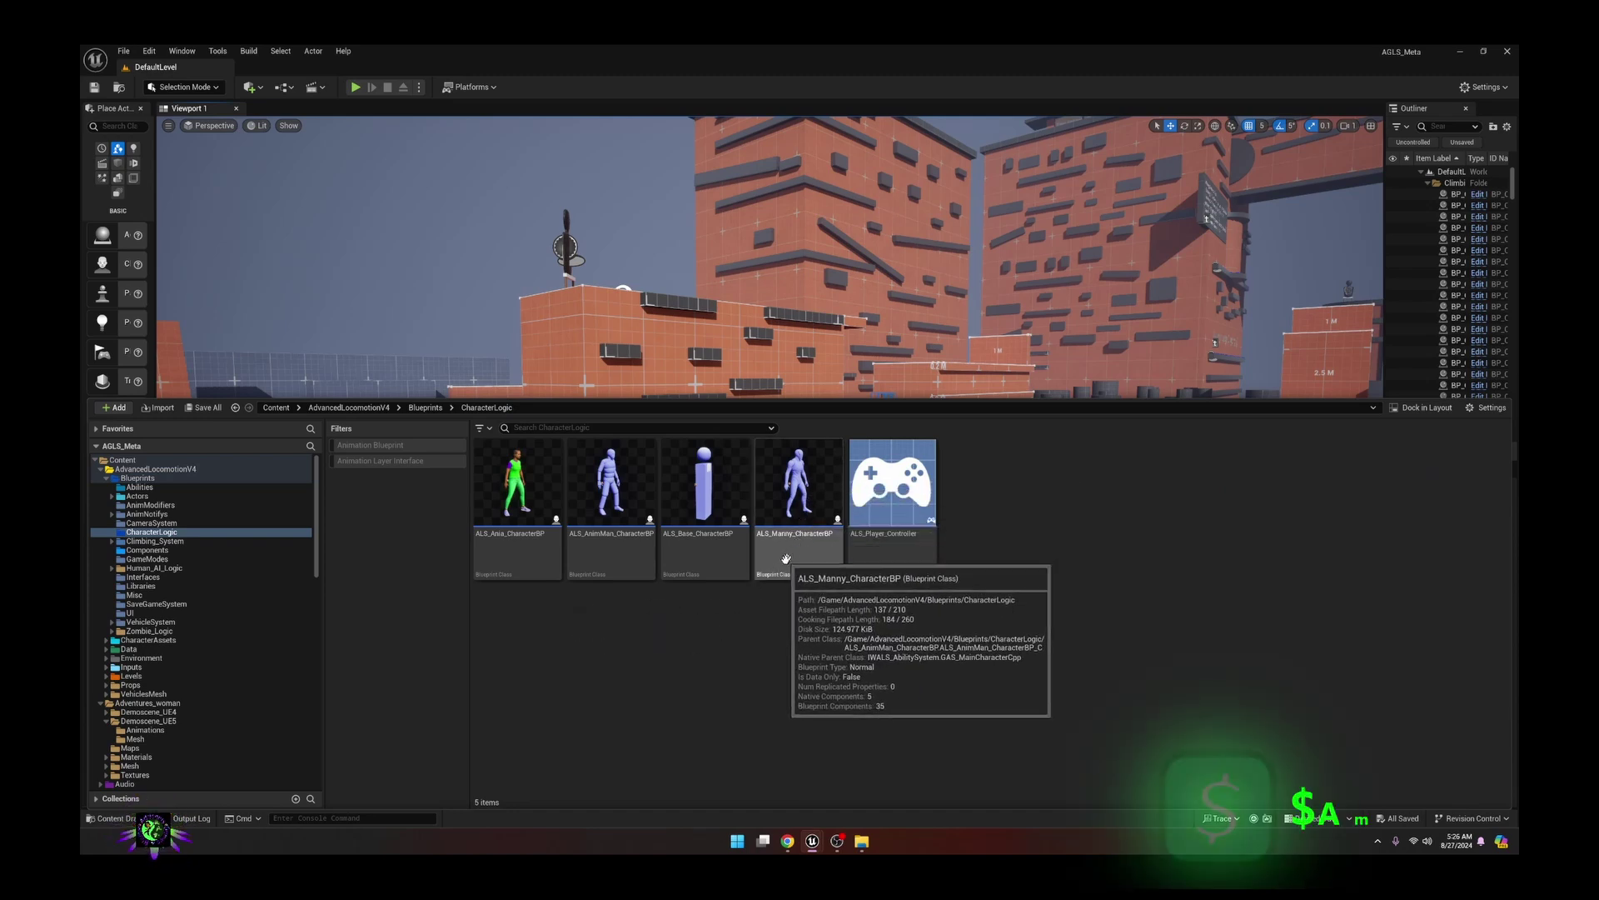
pyautogui.rightClick(792, 503)
pyautogui.click(875, 621)
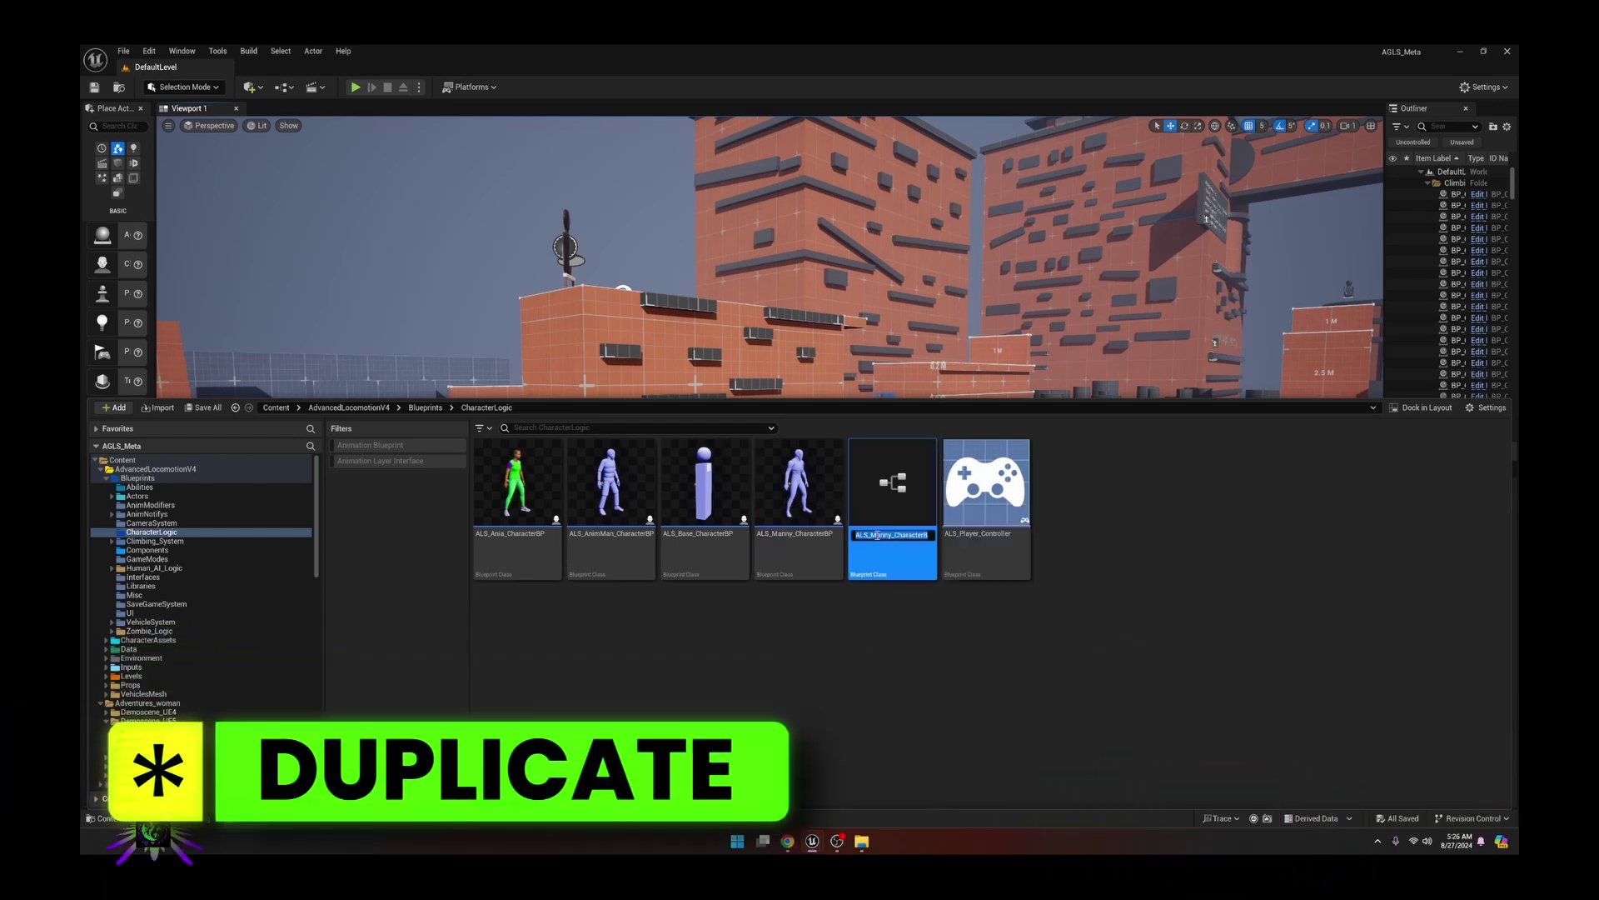
pyautogui.moveTo(871, 534); pyautogui.dragTo(889, 535)
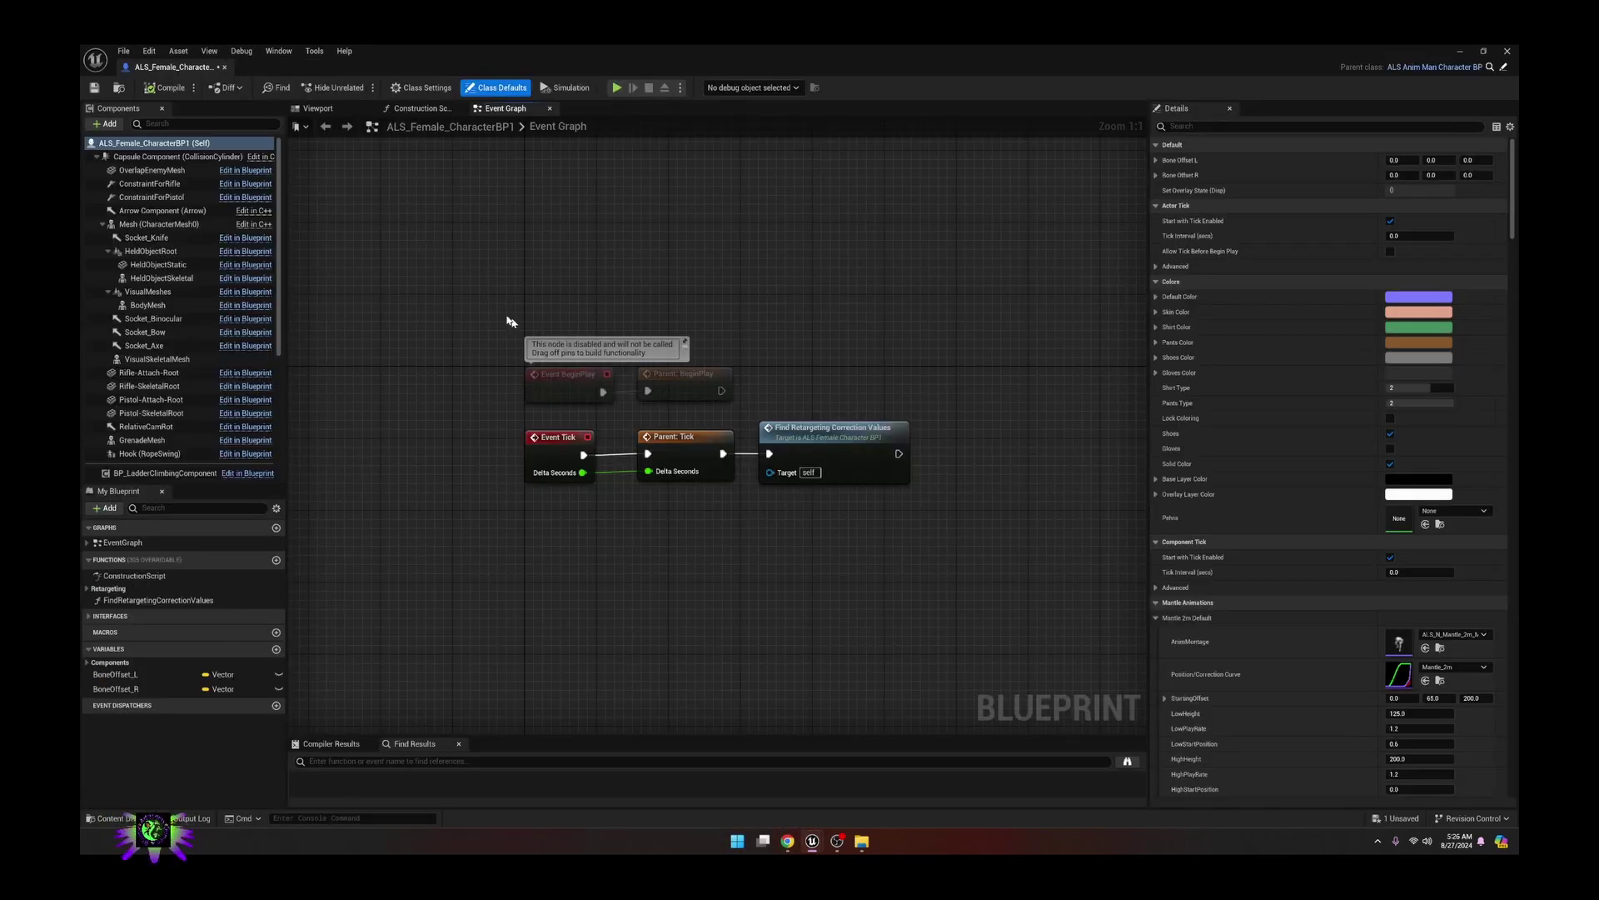
# - Show the ALS_Female_CharacterBP1 character in the blueprint's 3D view and select its VisualSkeletalMesh component
pyautogui.click(313, 115)
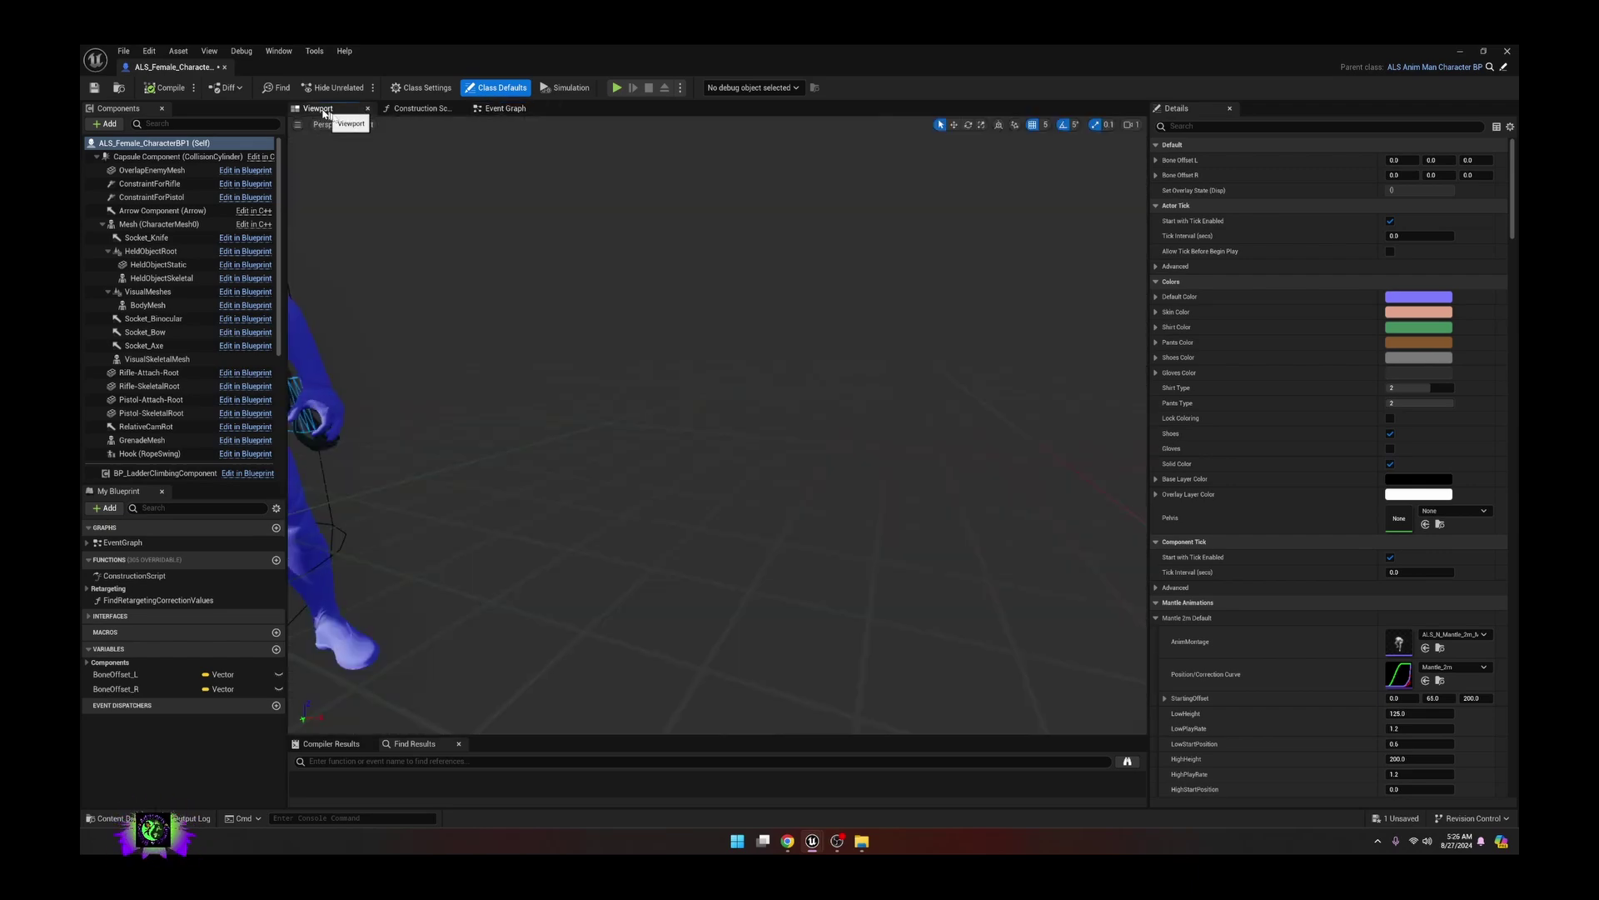
pyautogui.moveTo(493, 398); pyautogui.dragTo(563, 402, button='right')
pyautogui.scroll(-4, 563, 402)
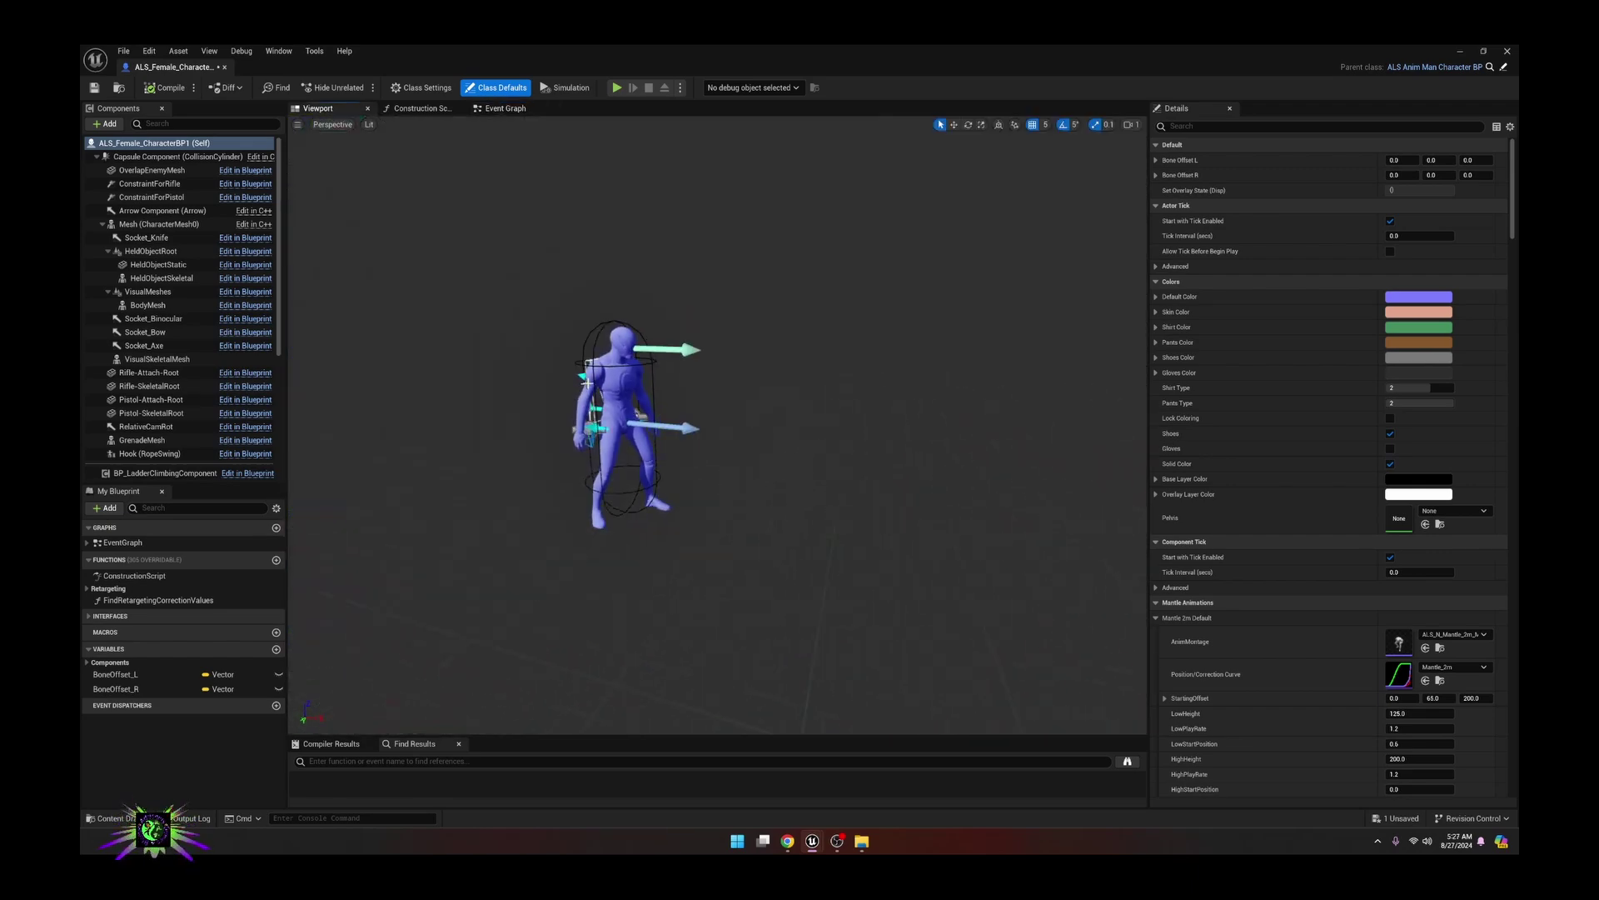
pyautogui.scroll(3, 587, 383)
pyautogui.click(587, 383)
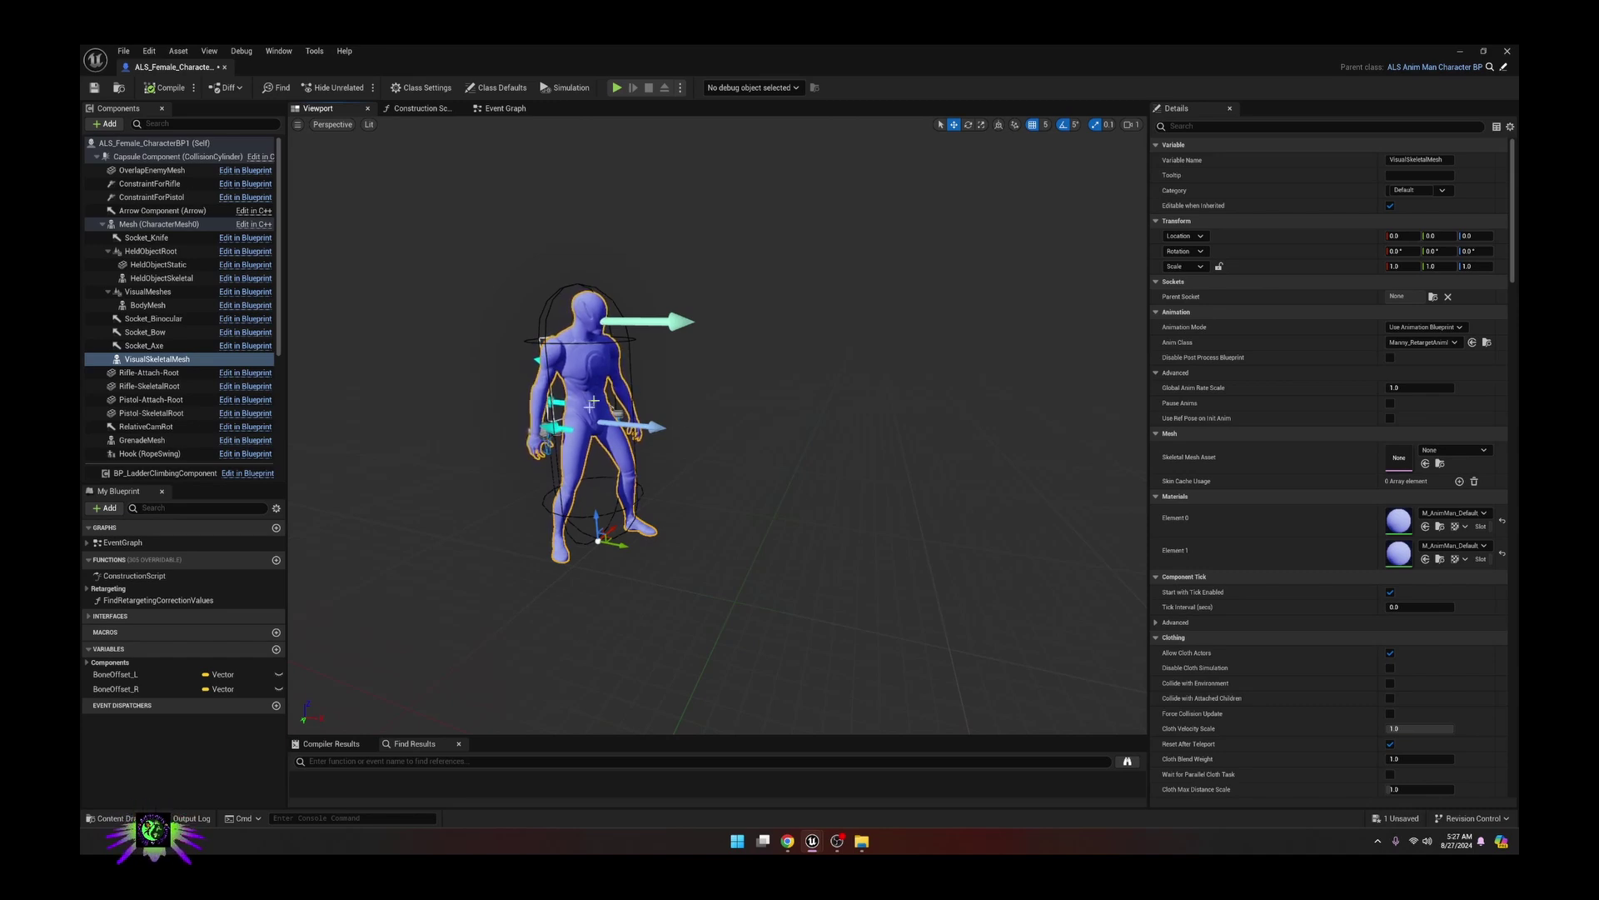
# - Look through the Mesh folder of Demoscene_UE5 in the Adventures_woman content
pyautogui.click(108, 818)
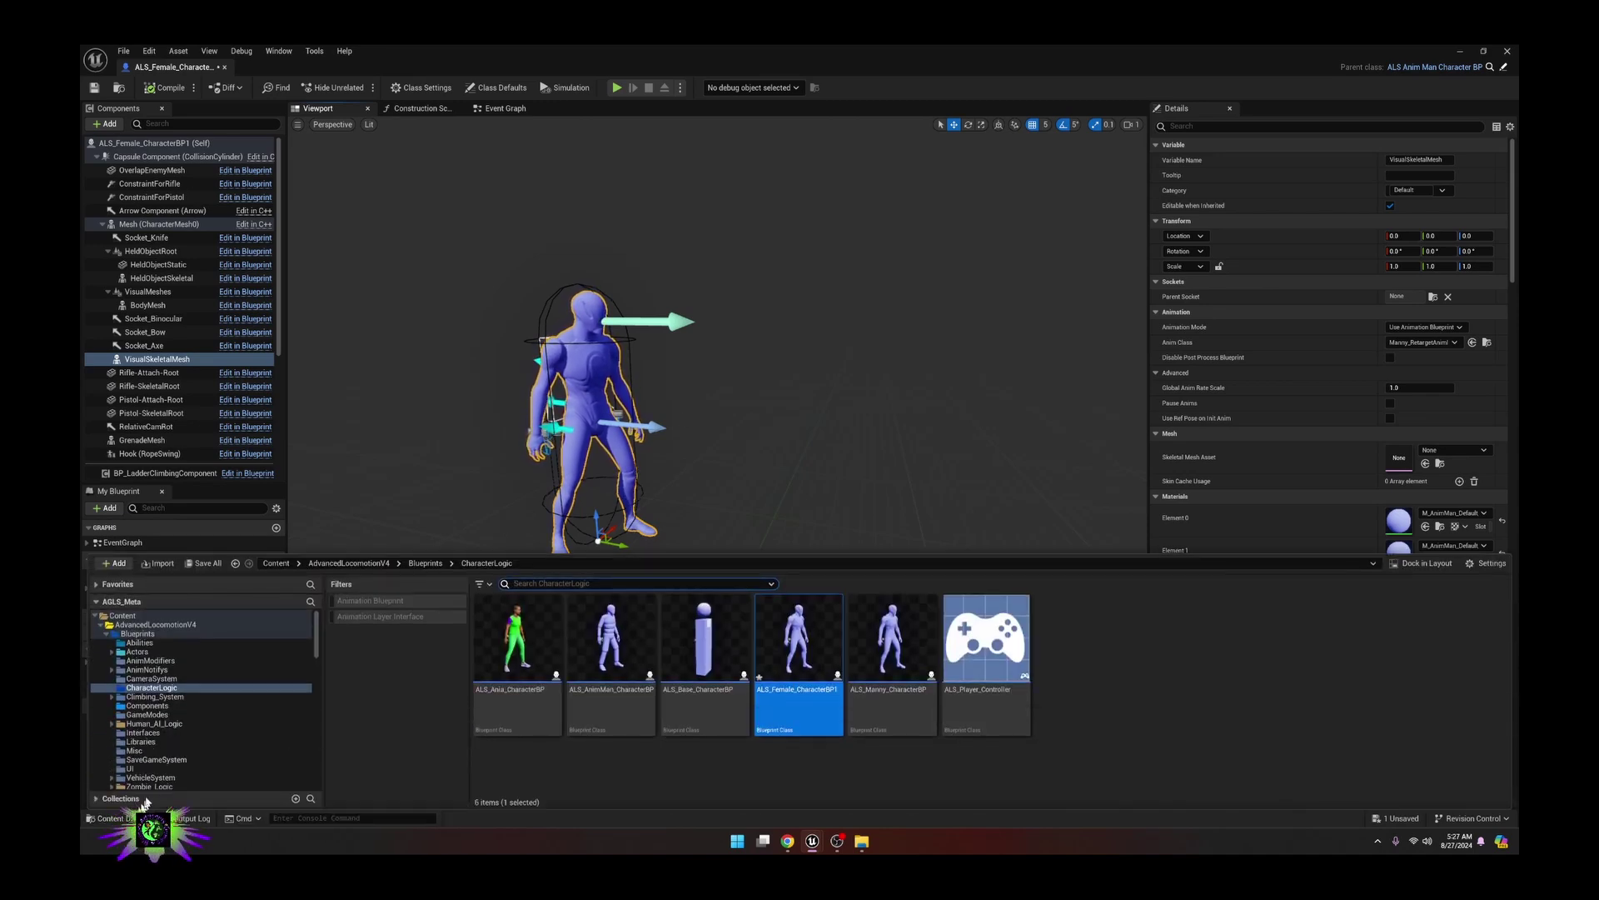
pyautogui.click(101, 624)
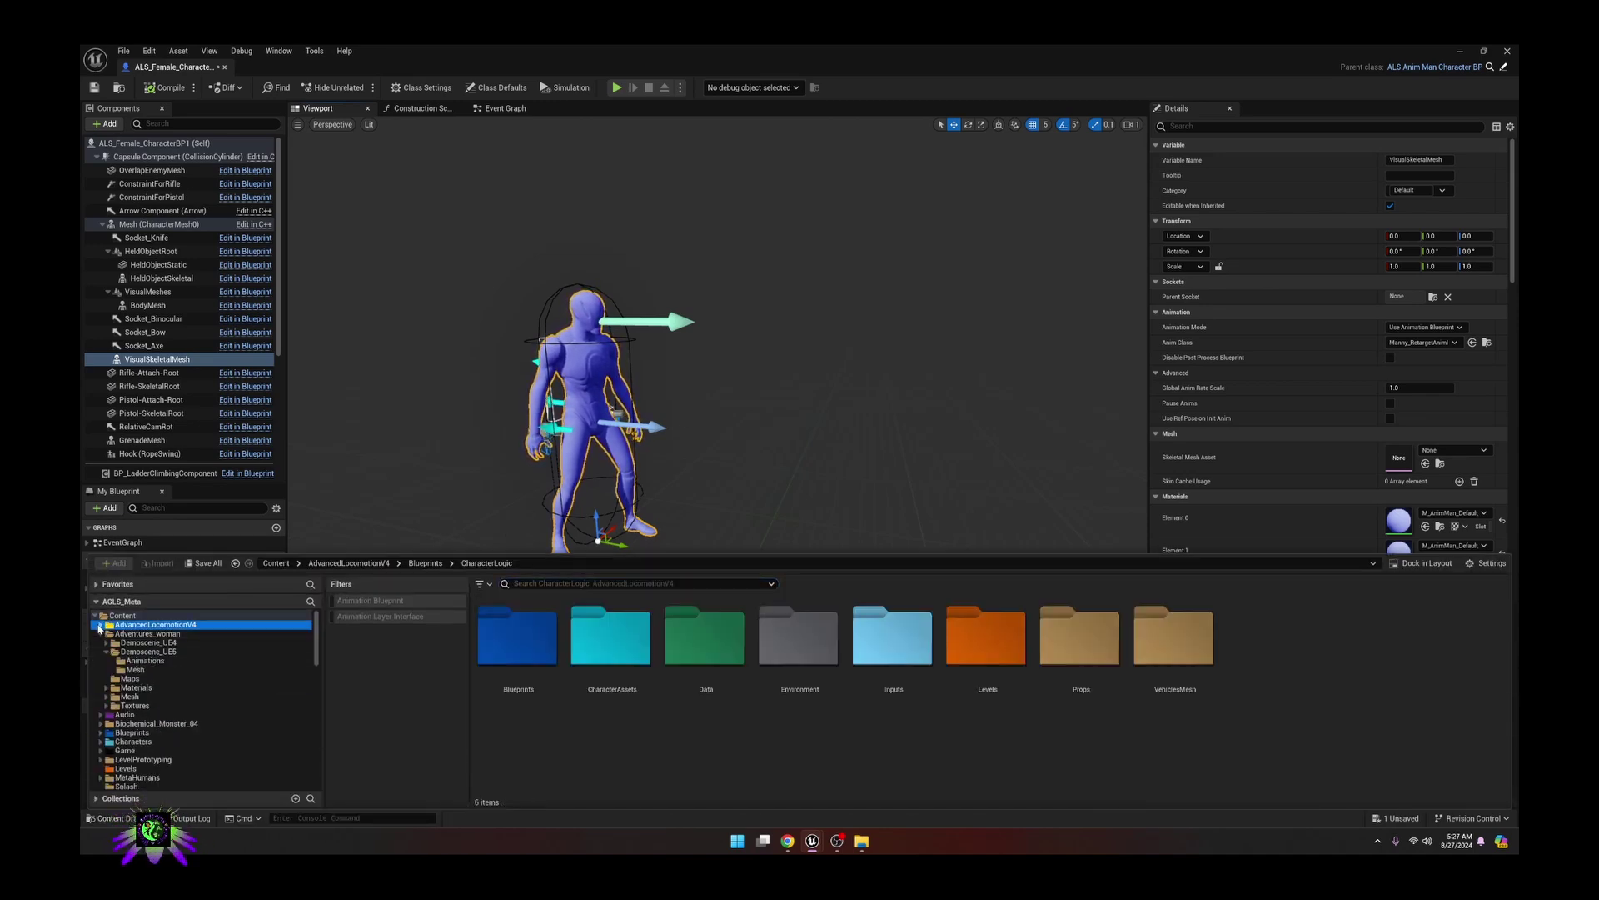
pyautogui.click(145, 634)
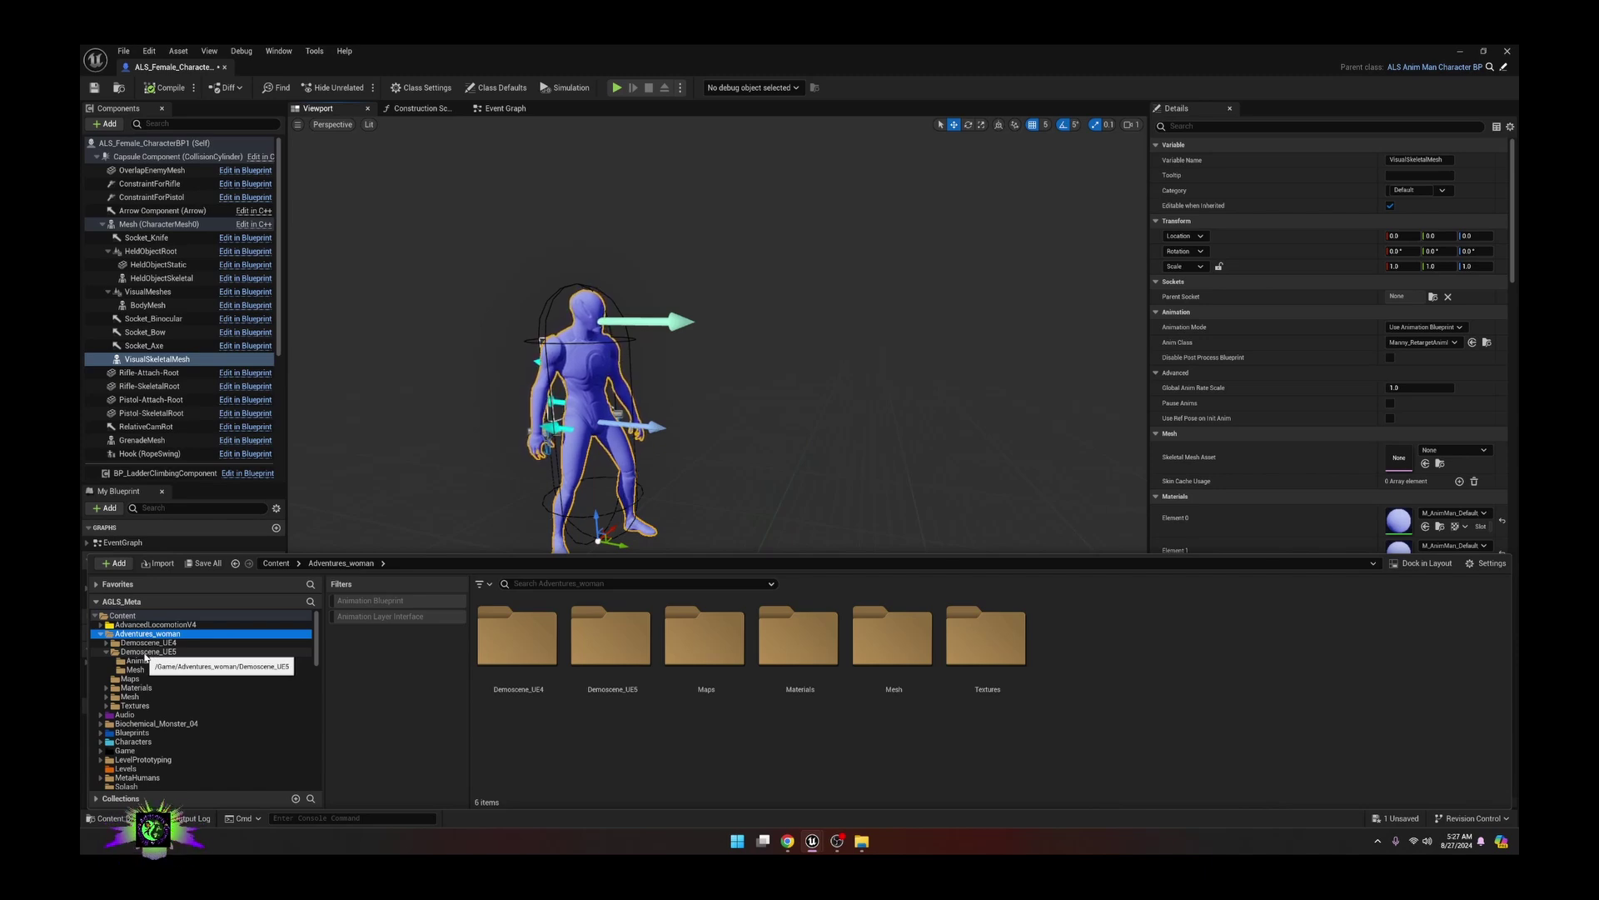
pyautogui.click(147, 653)
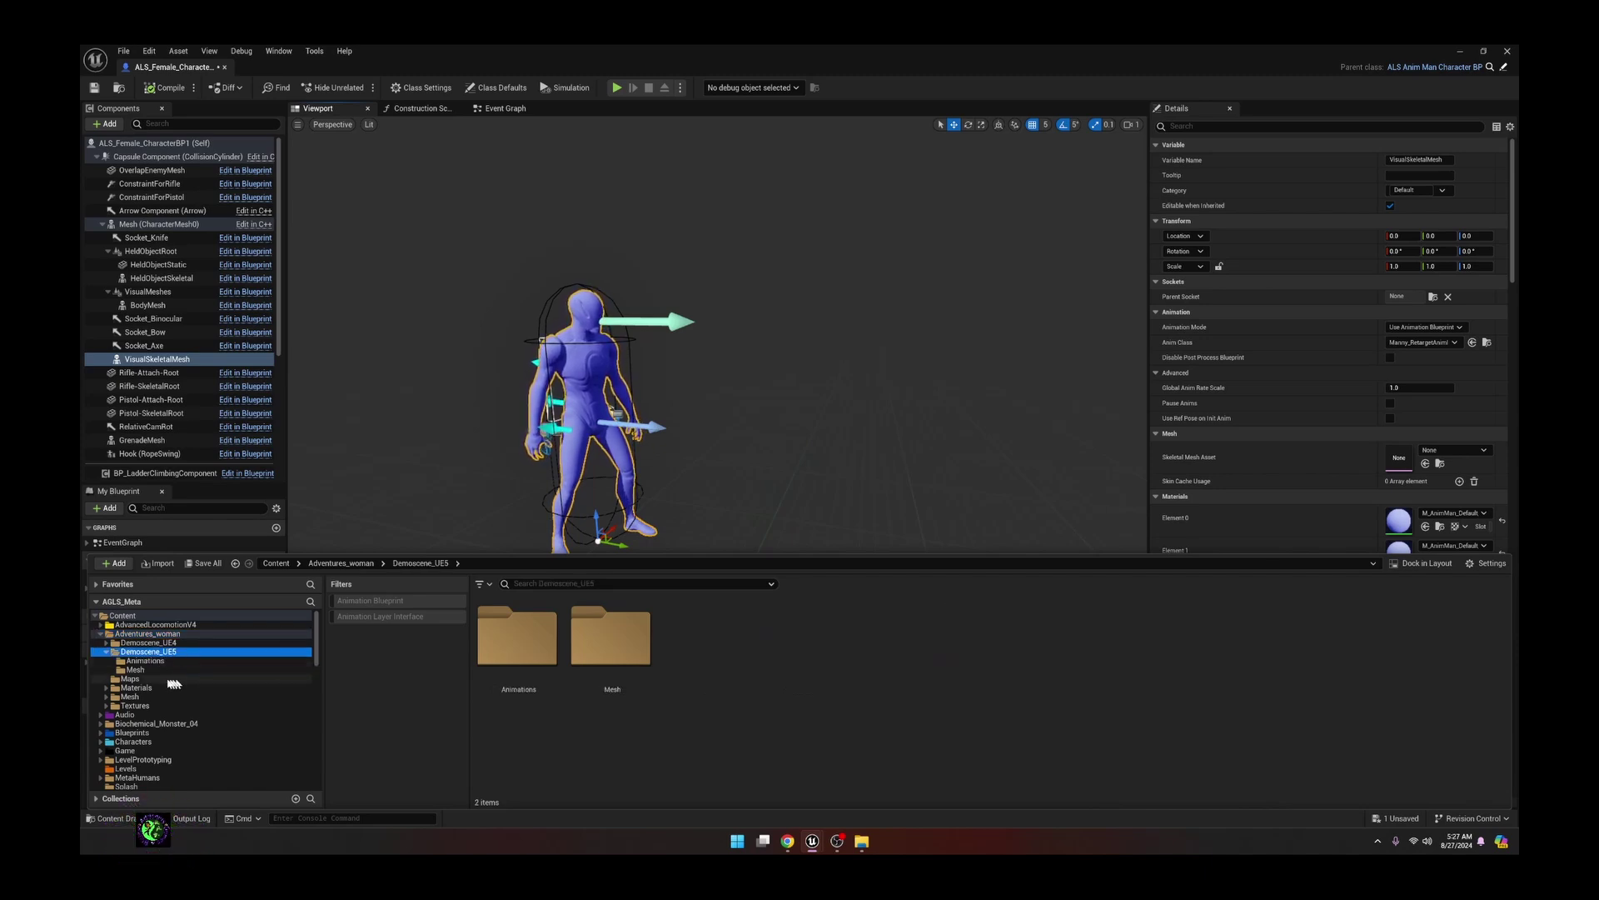
pyautogui.click(133, 670)
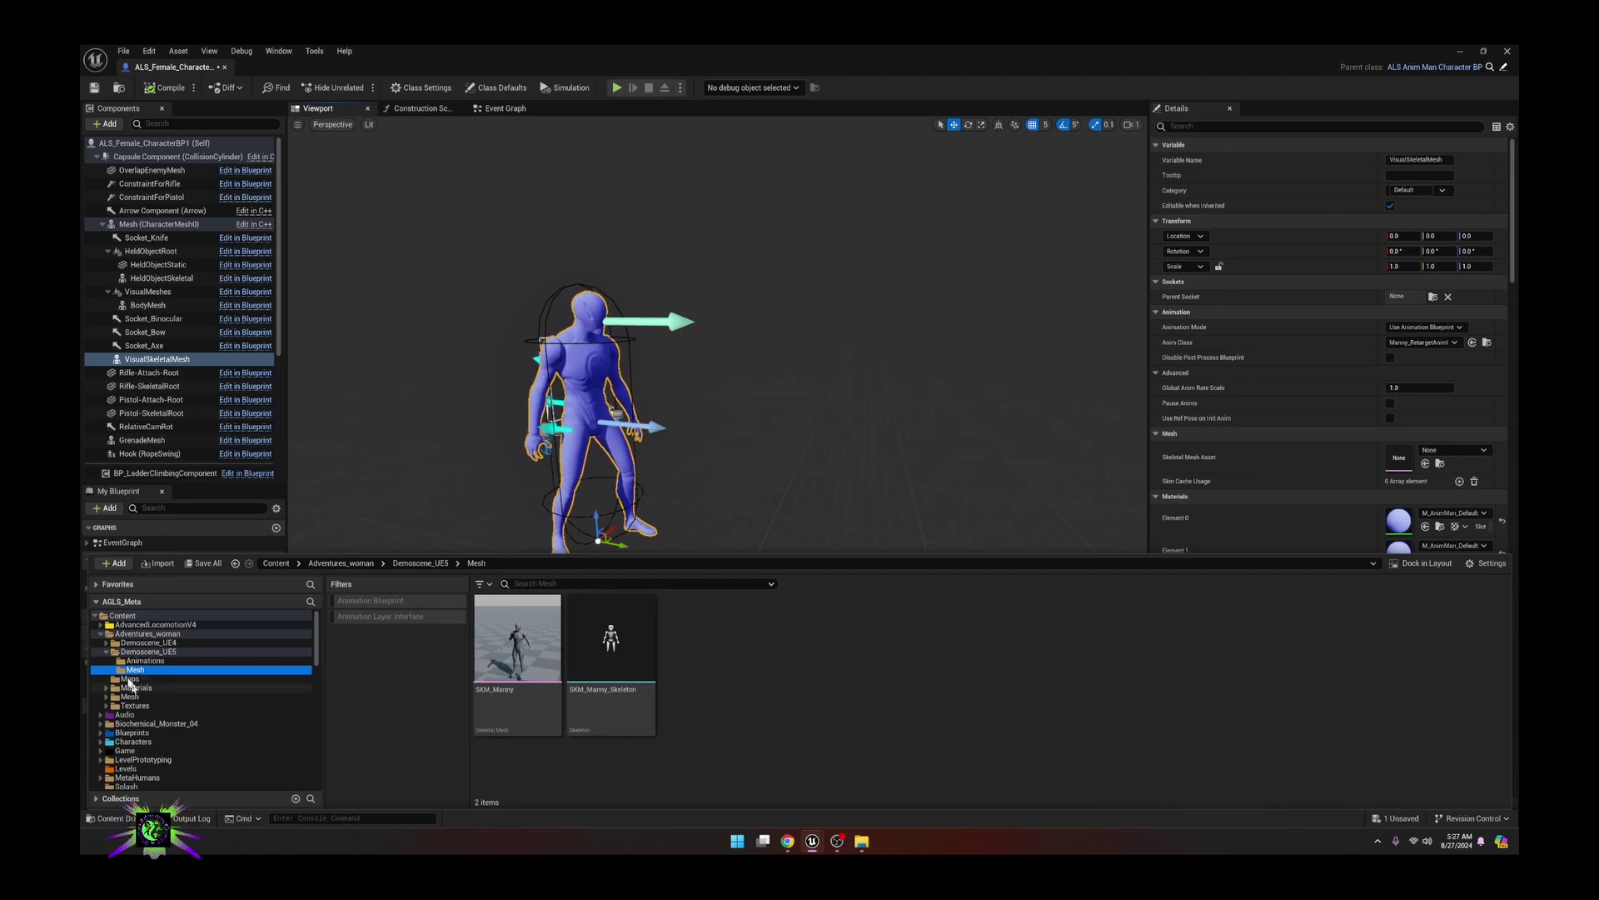
# - Open the Full folder of Mesh_UE5 within the Adventures_woman character's own mesh content
pyautogui.click(113, 698)
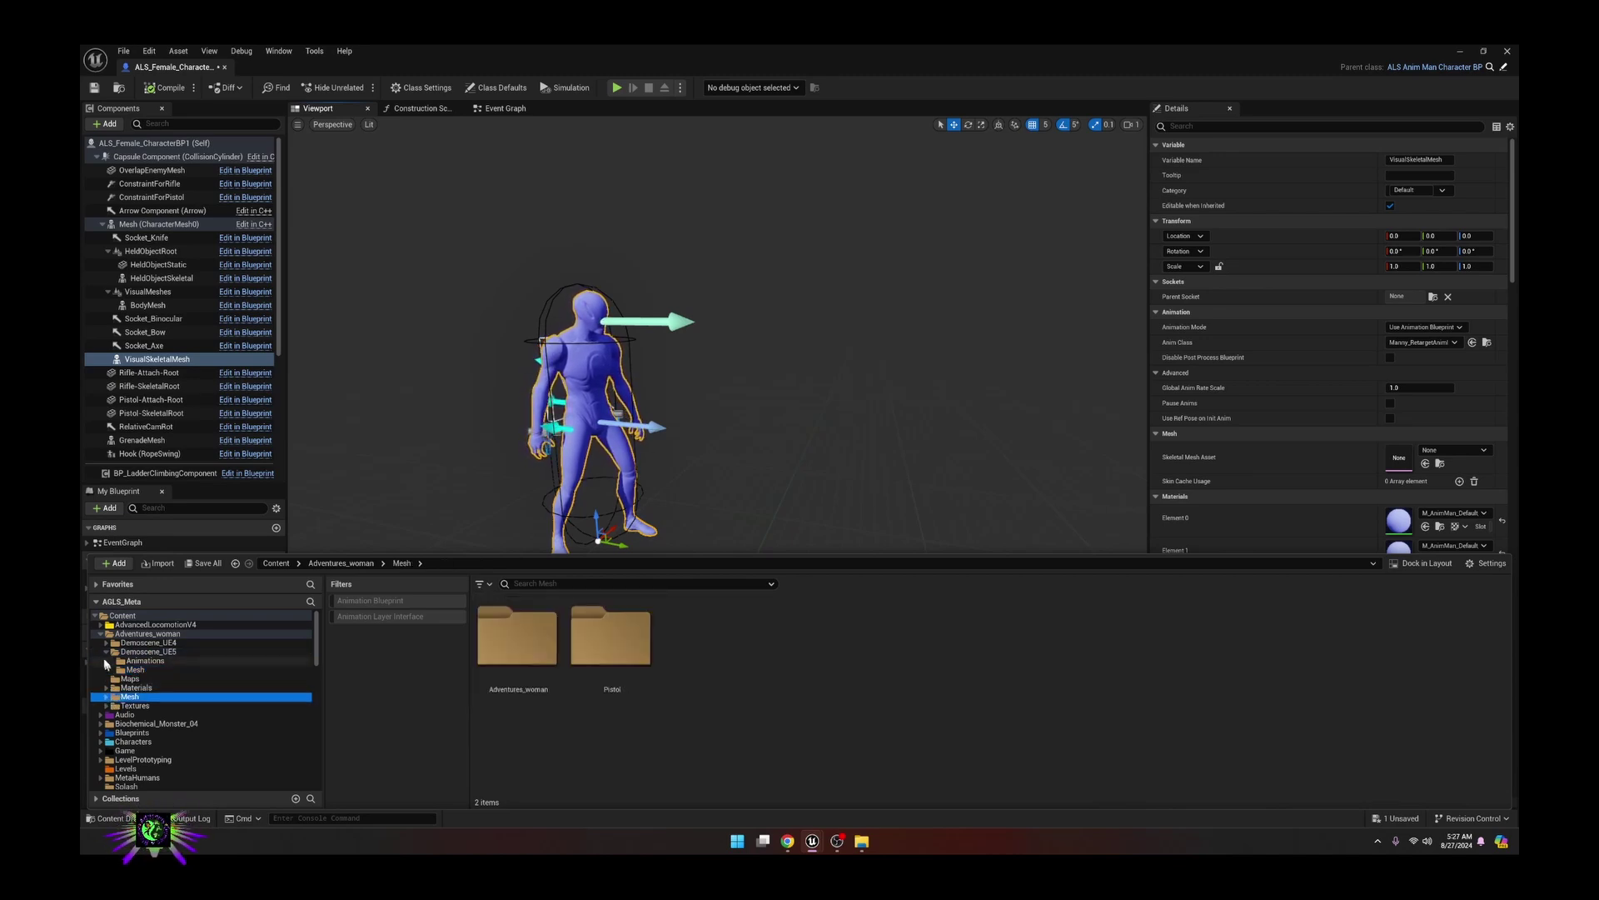
pyautogui.click(106, 651)
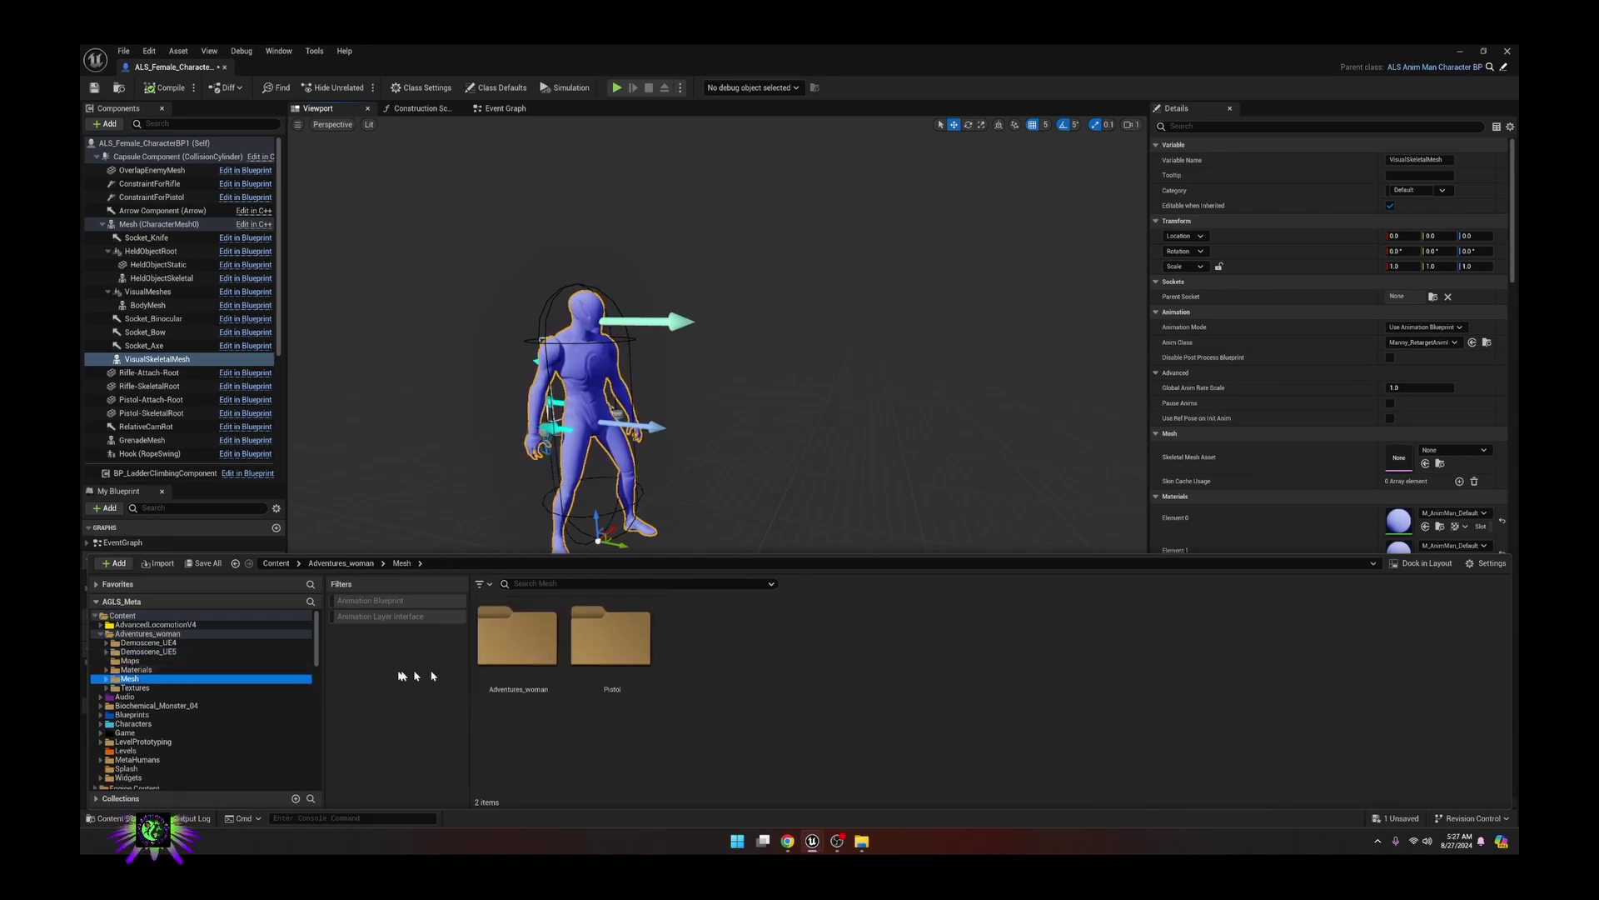
pyautogui.click(505, 653)
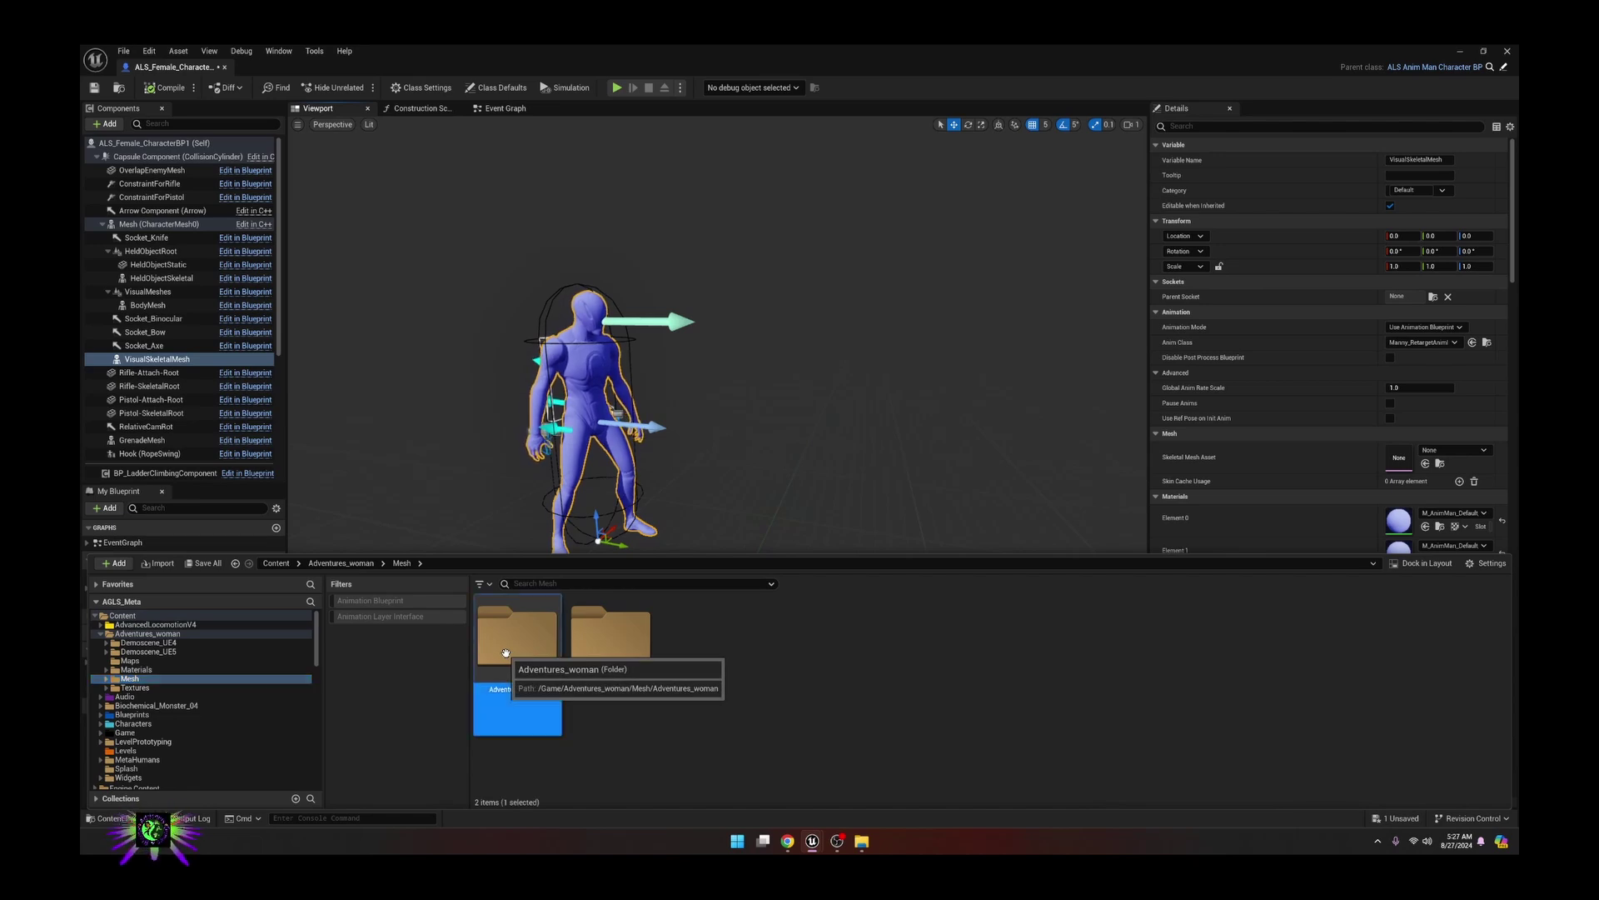
pyautogui.doubleClick(505, 652)
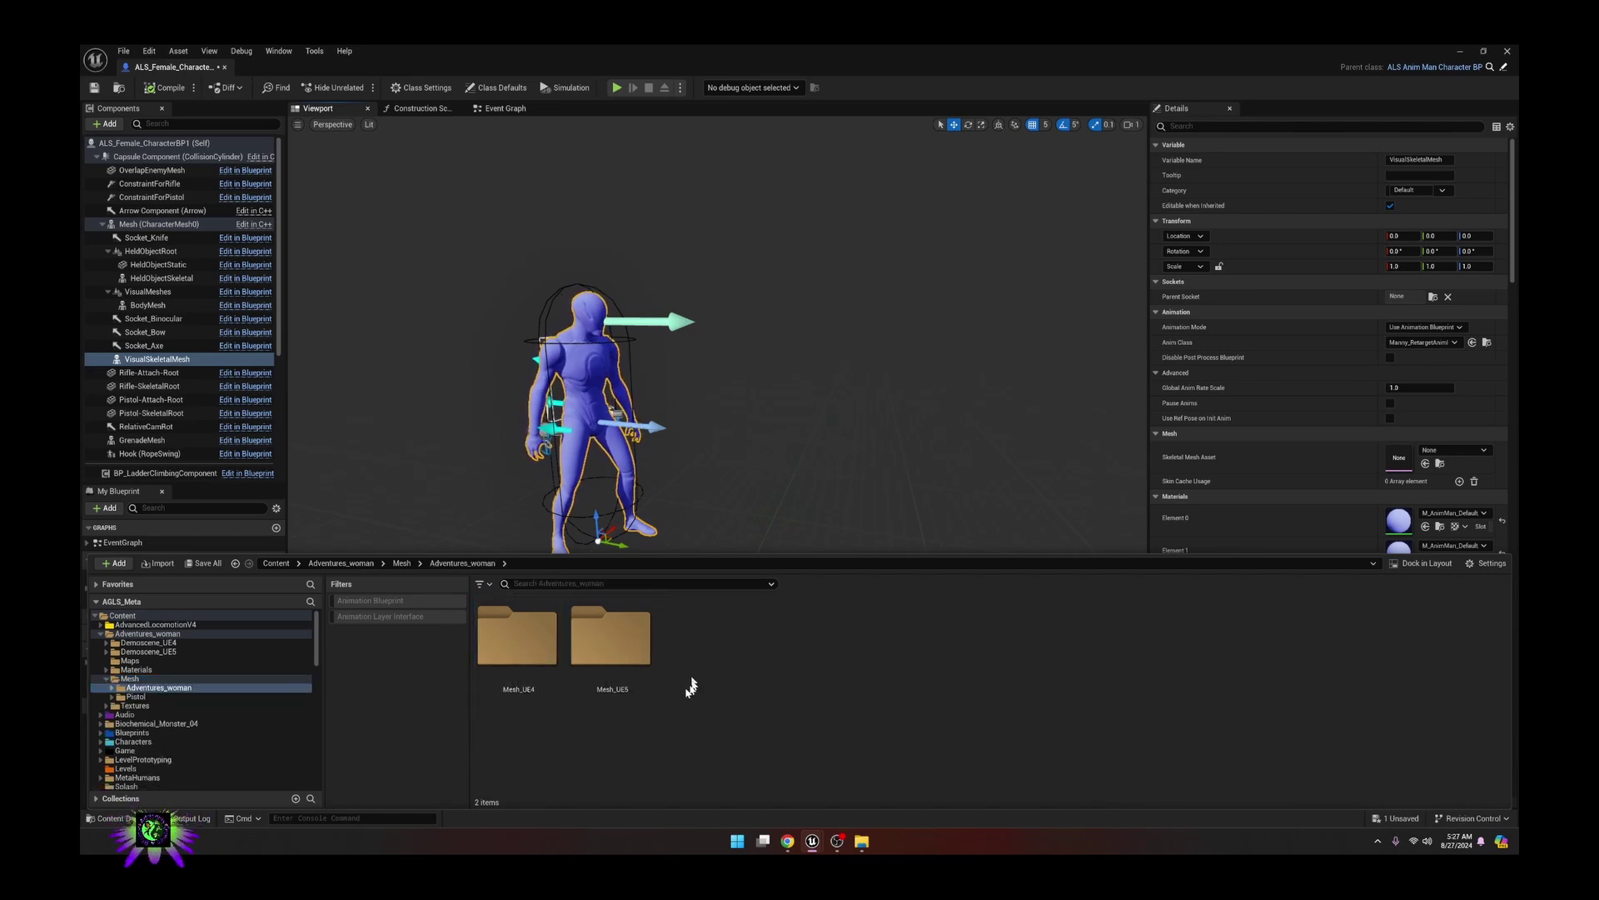
pyautogui.click(618, 647)
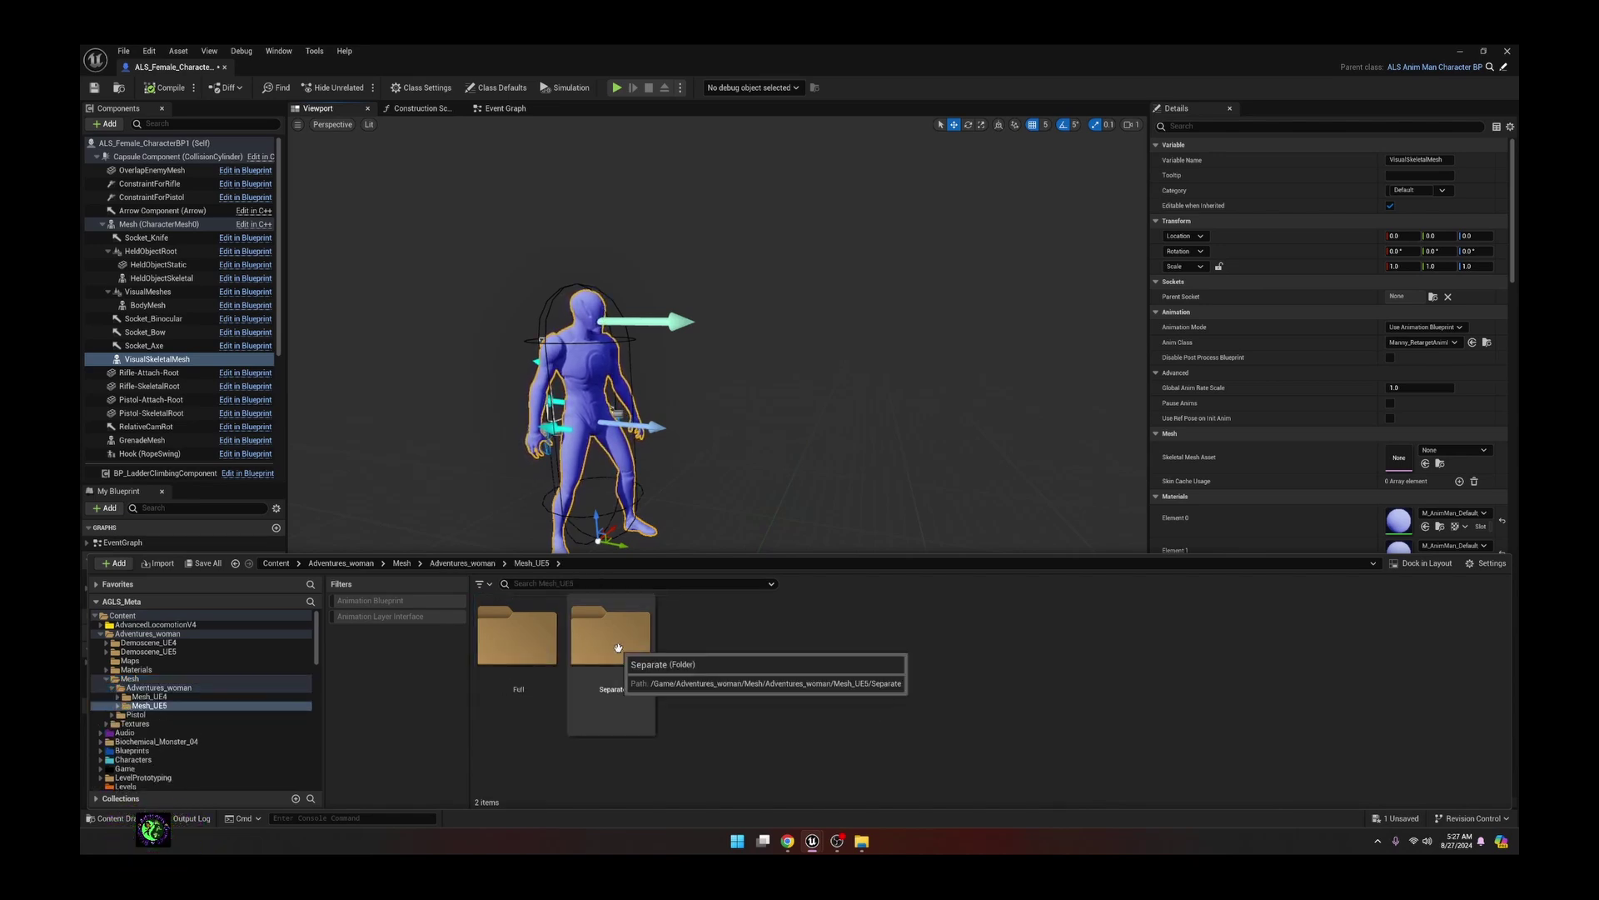
pyautogui.doubleClick(616, 649)
pyautogui.doubleClick(527, 659)
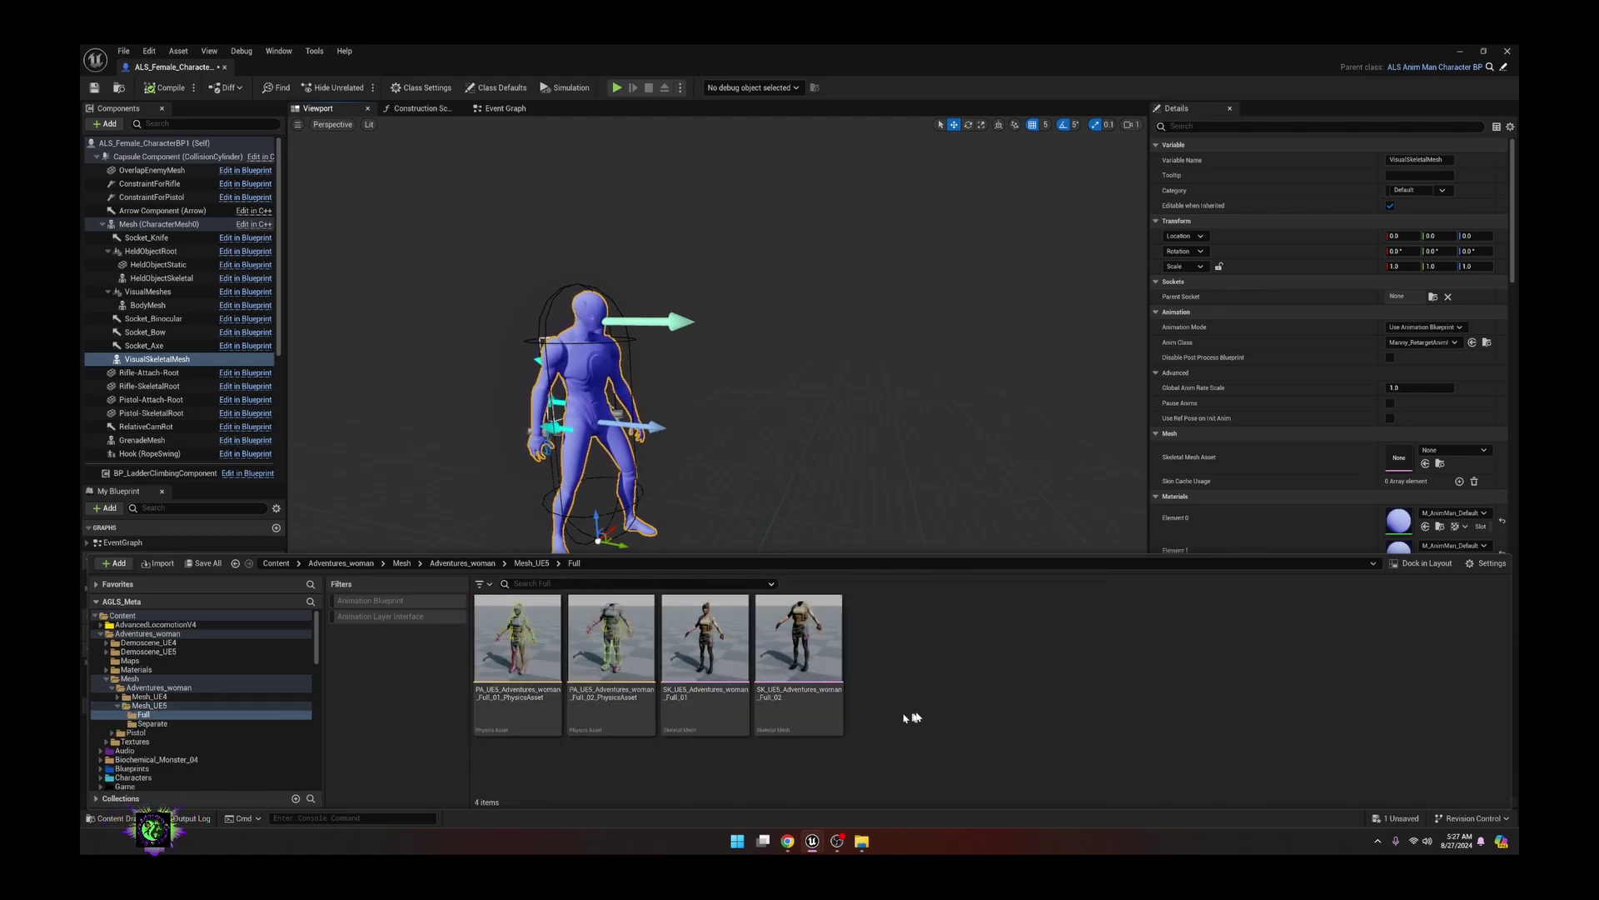
# - Assign SK_UE5_Adventures_woman_Full_01 as the Skeletal Mesh Asset of VisualSkeletalMesh and compile the blueprint
pyautogui.click(699, 666)
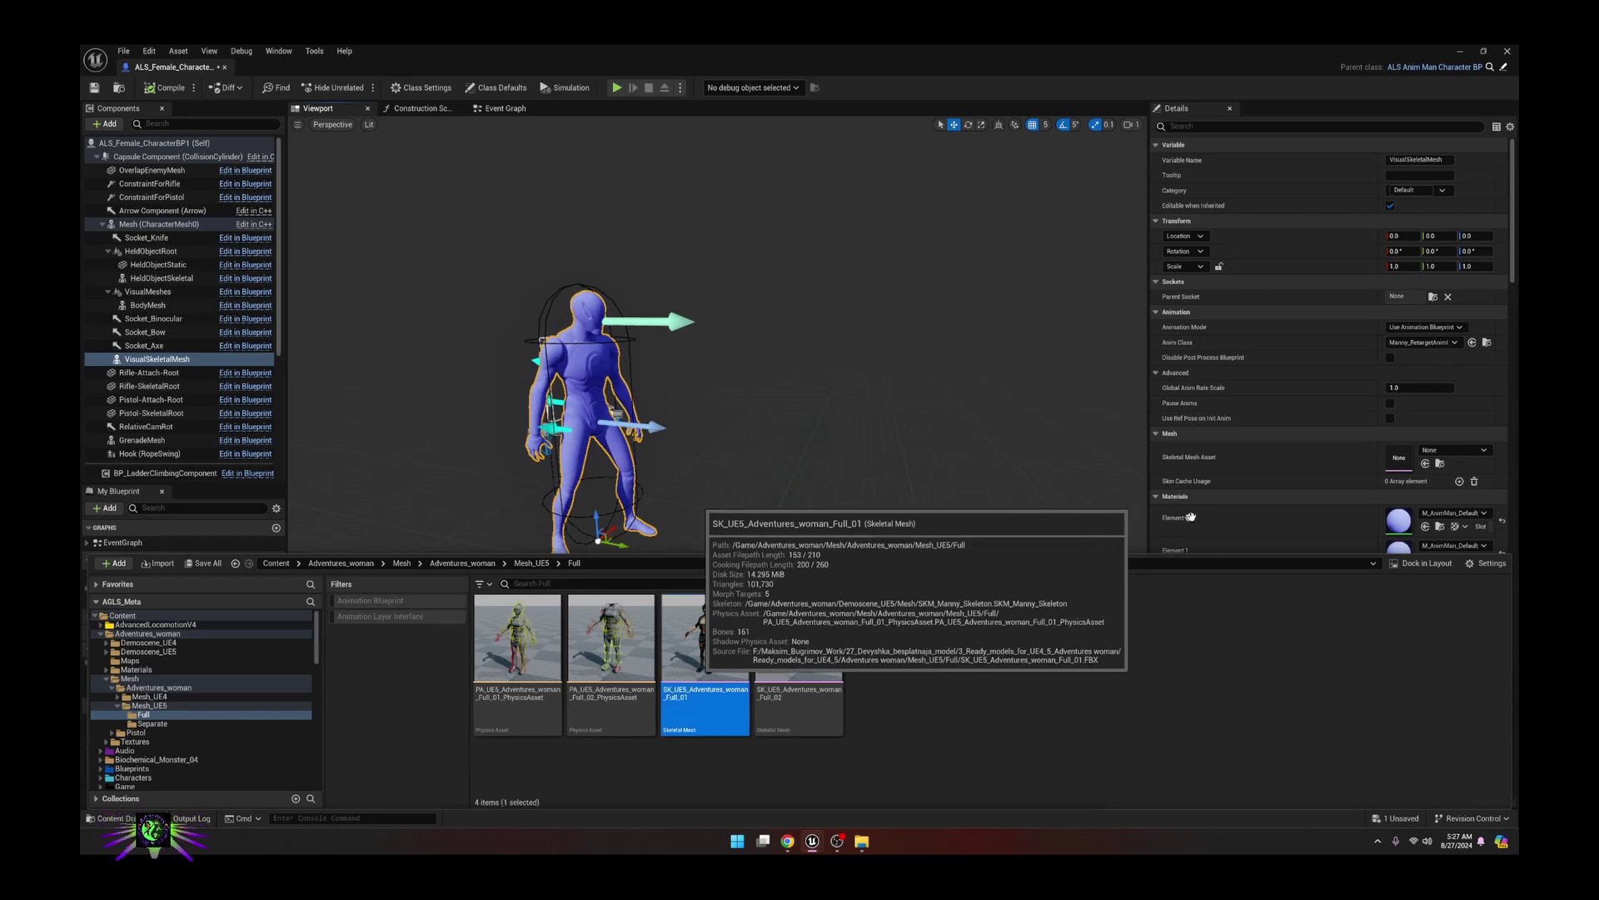
pyautogui.moveTo(1054, 604); pyautogui.dragTo(1417, 460)
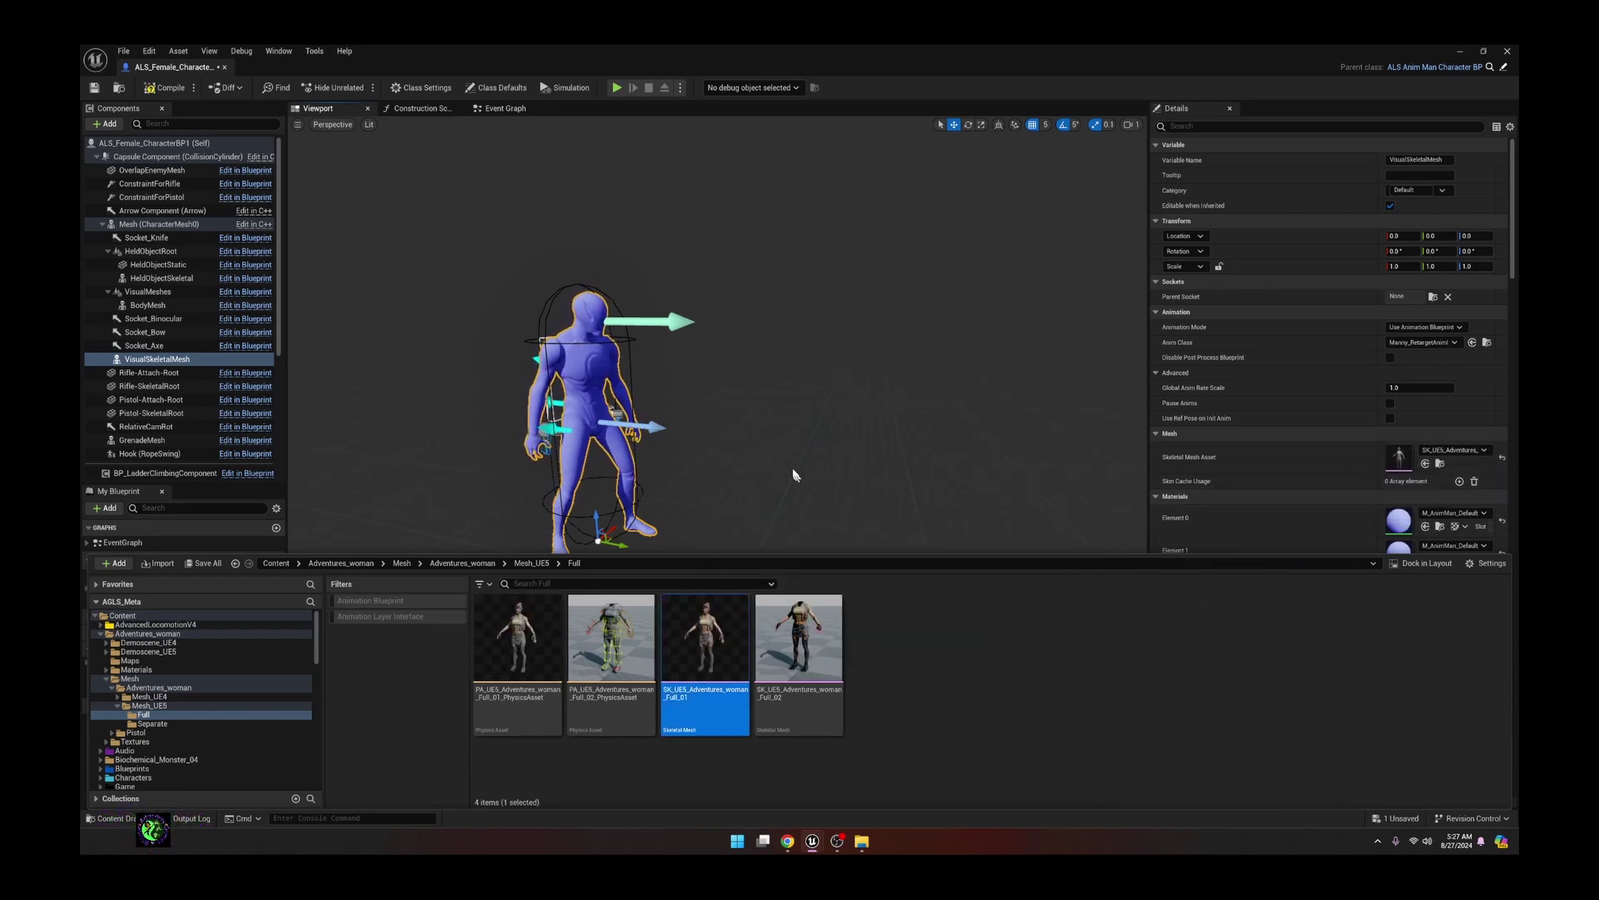
pyautogui.click(169, 85)
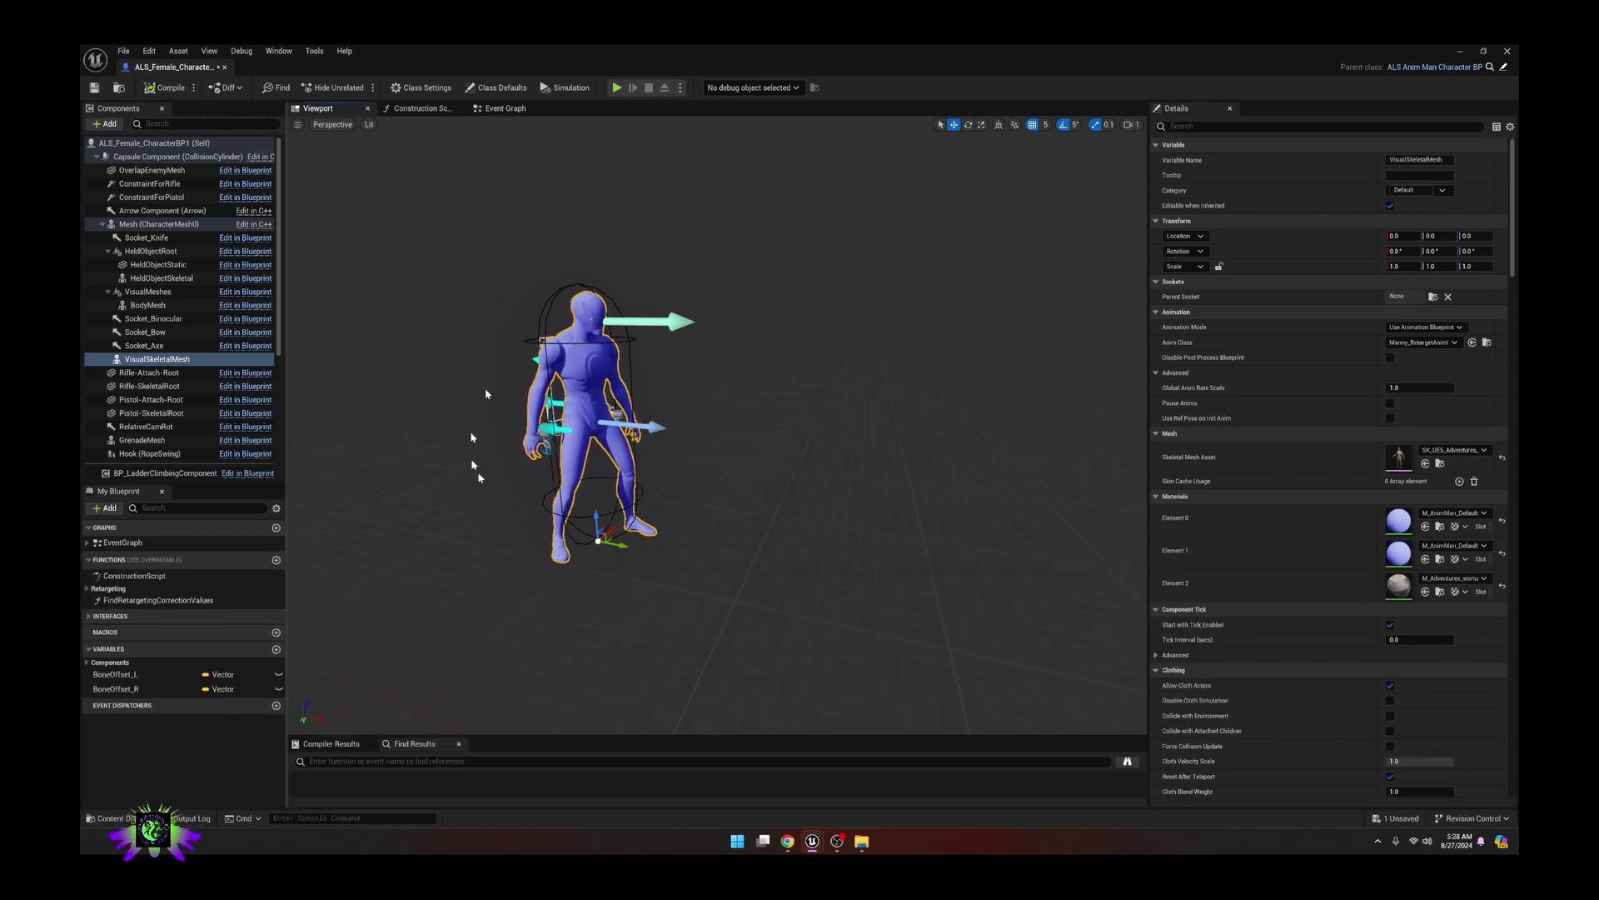
# - Go back to the CharacterLogic folder, close the blueprint editor and reopen ALS_Female_CharacterBP1
pyautogui.click(124, 823)
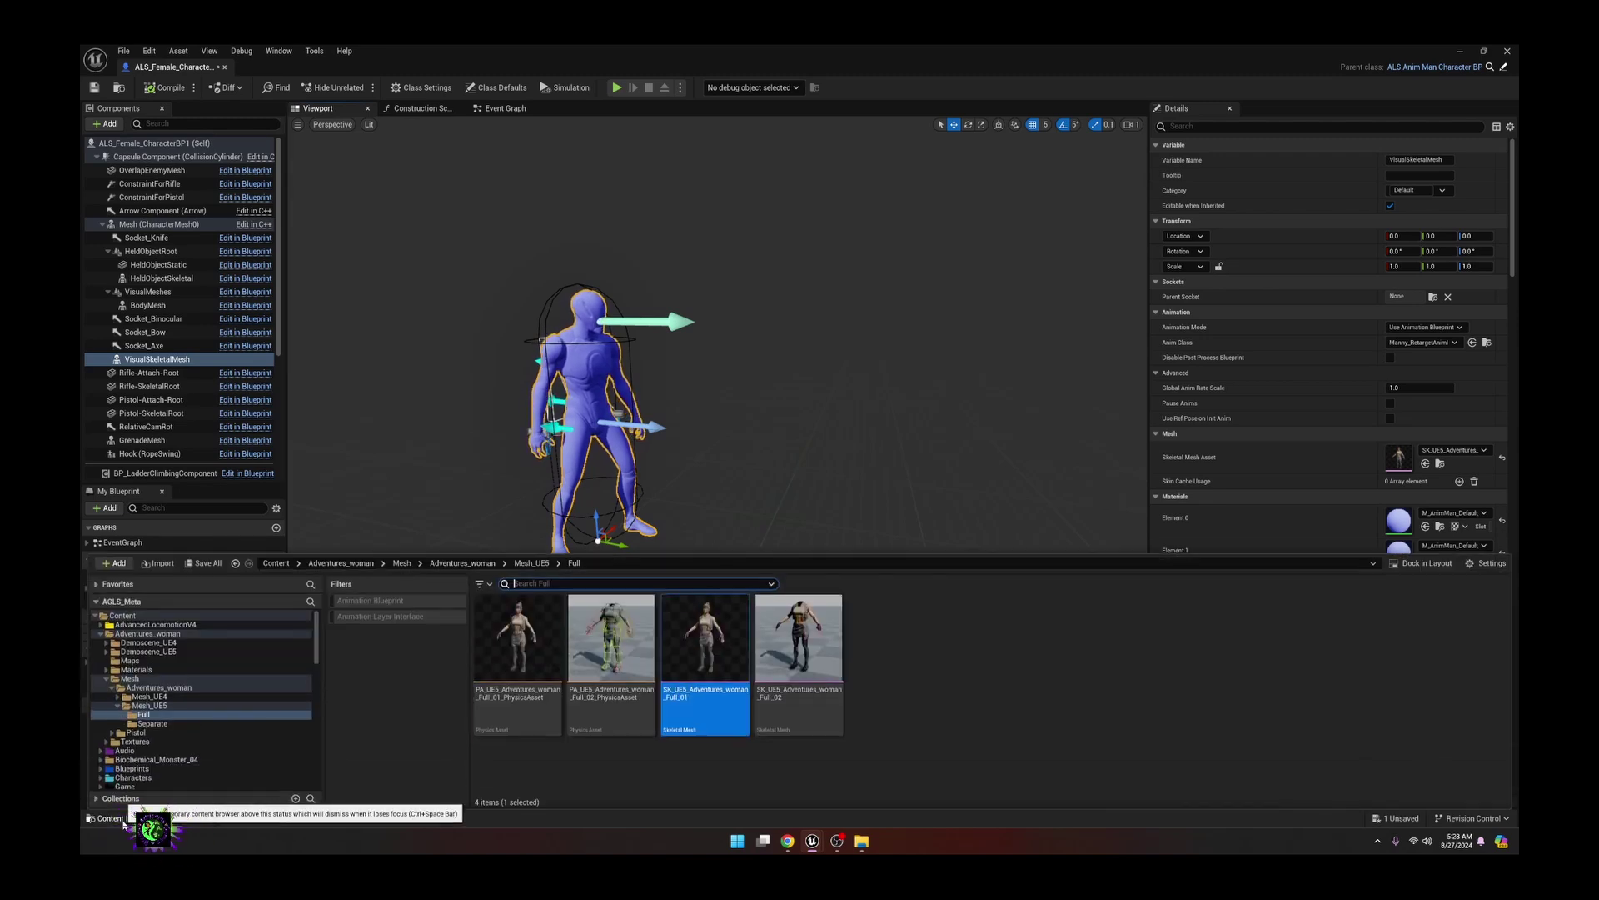
pyautogui.click(146, 625)
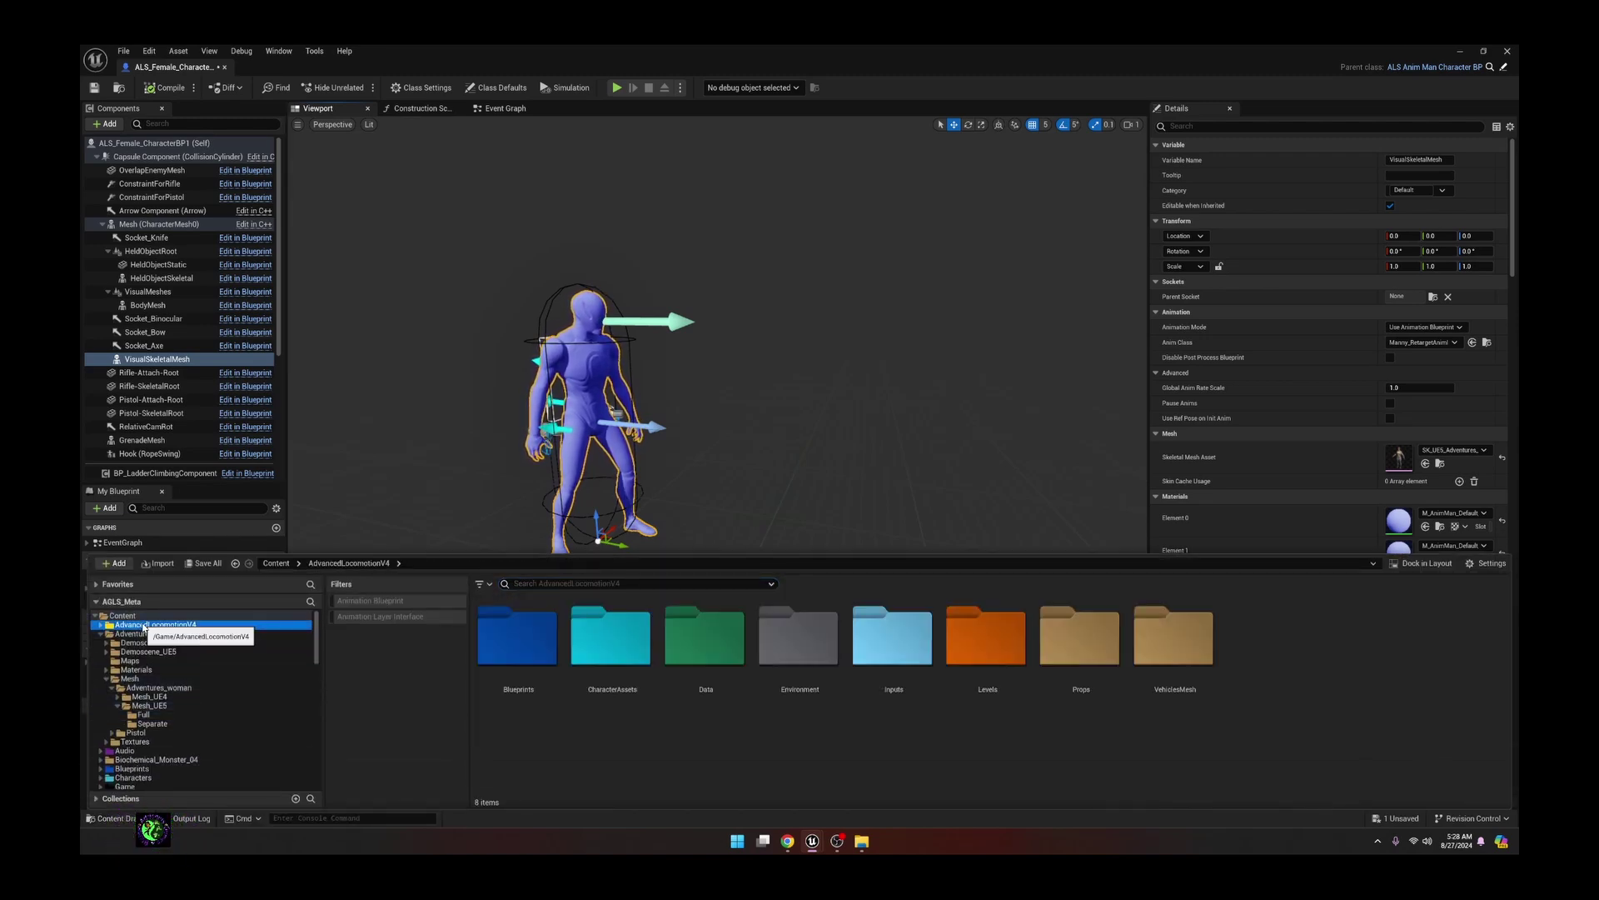
pyautogui.doubleClick(507, 638)
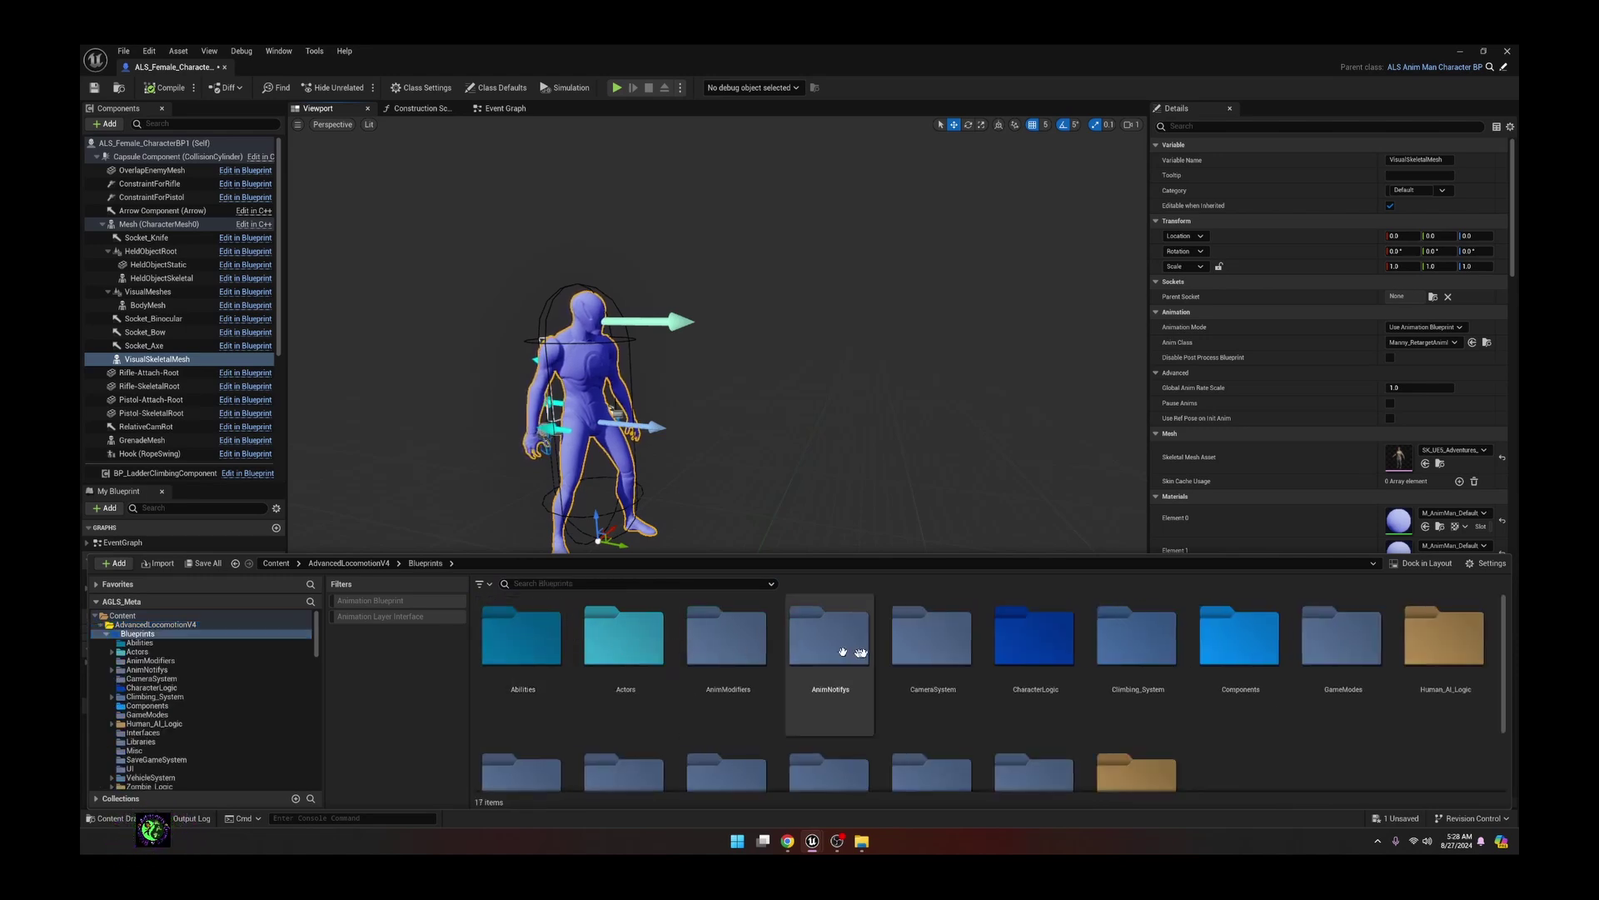
pyautogui.click(1038, 647)
pyautogui.doubleClick(1038, 646)
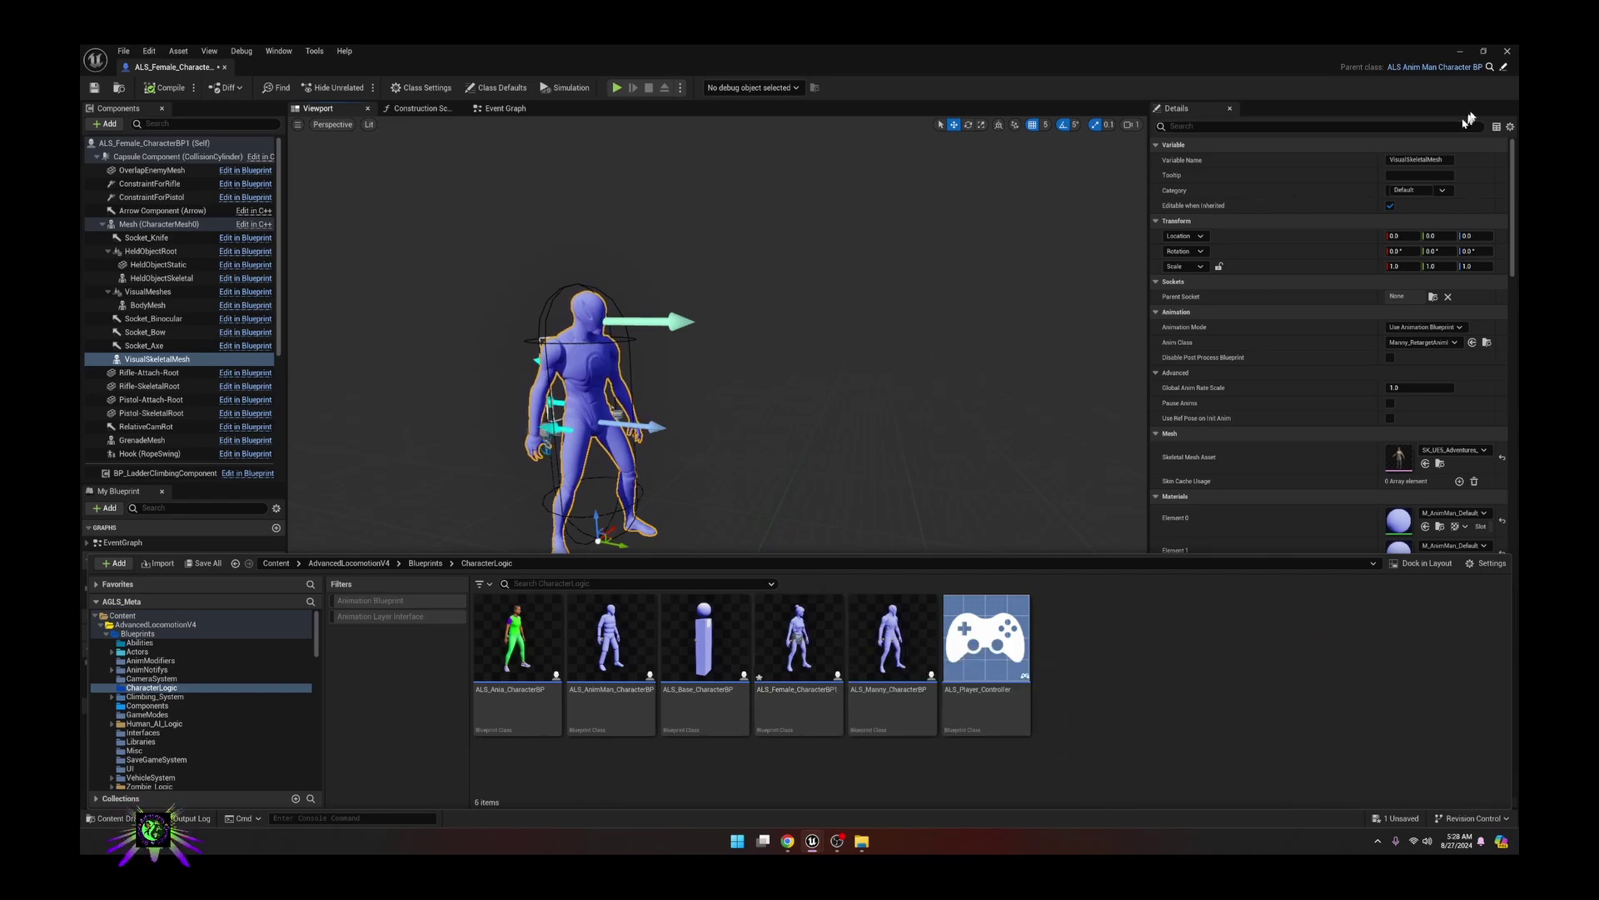
pyautogui.click(1508, 50)
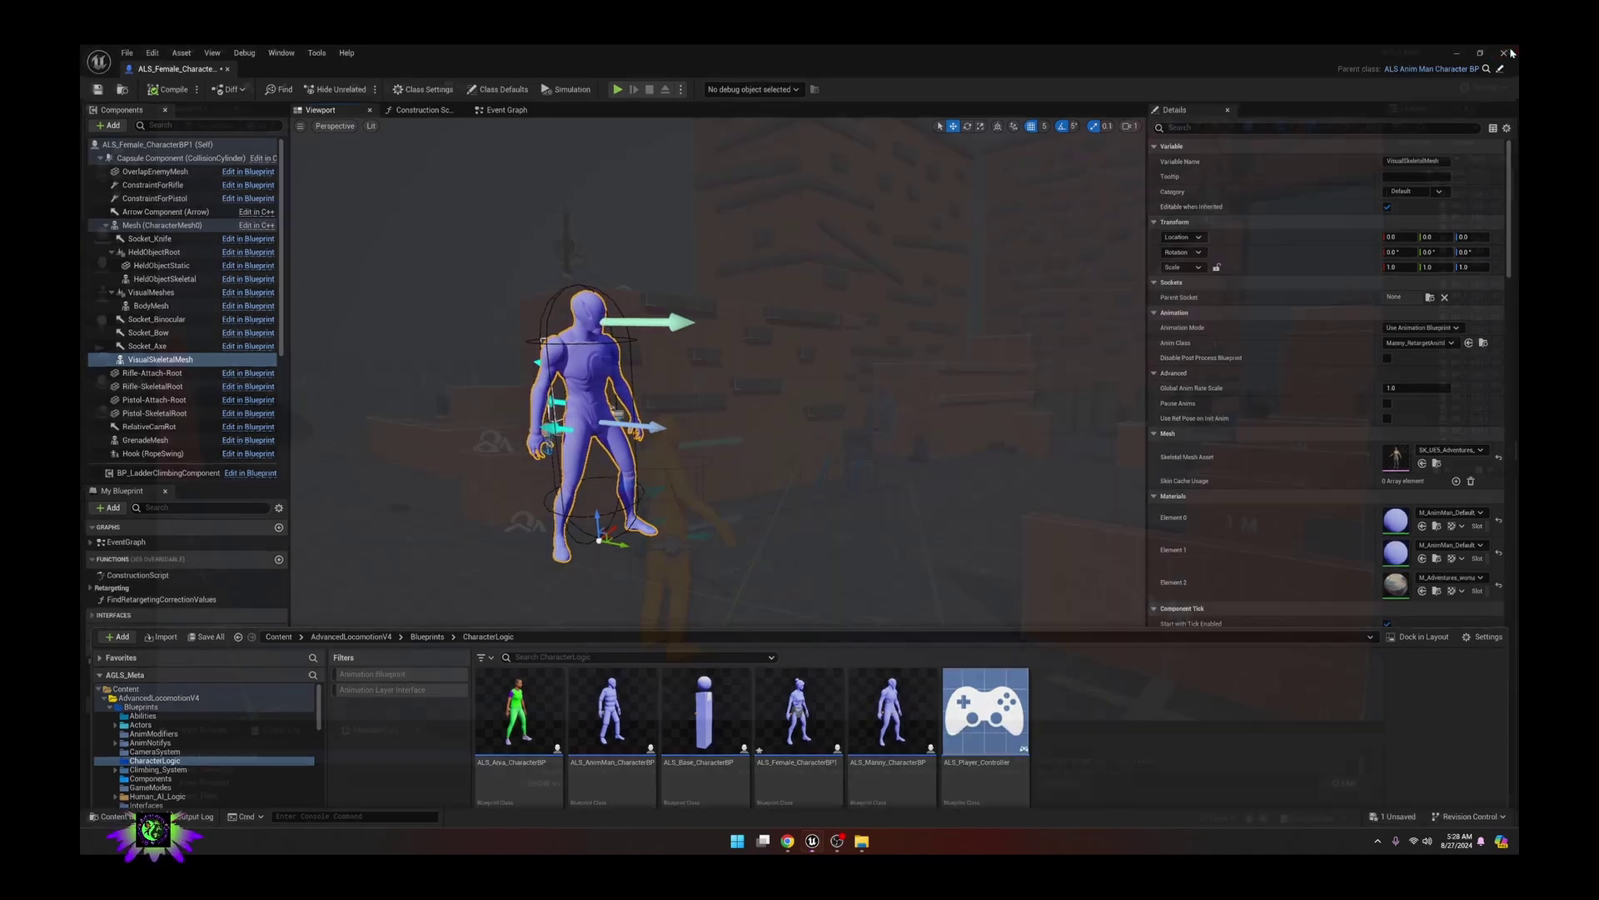
pyautogui.click(129, 818)
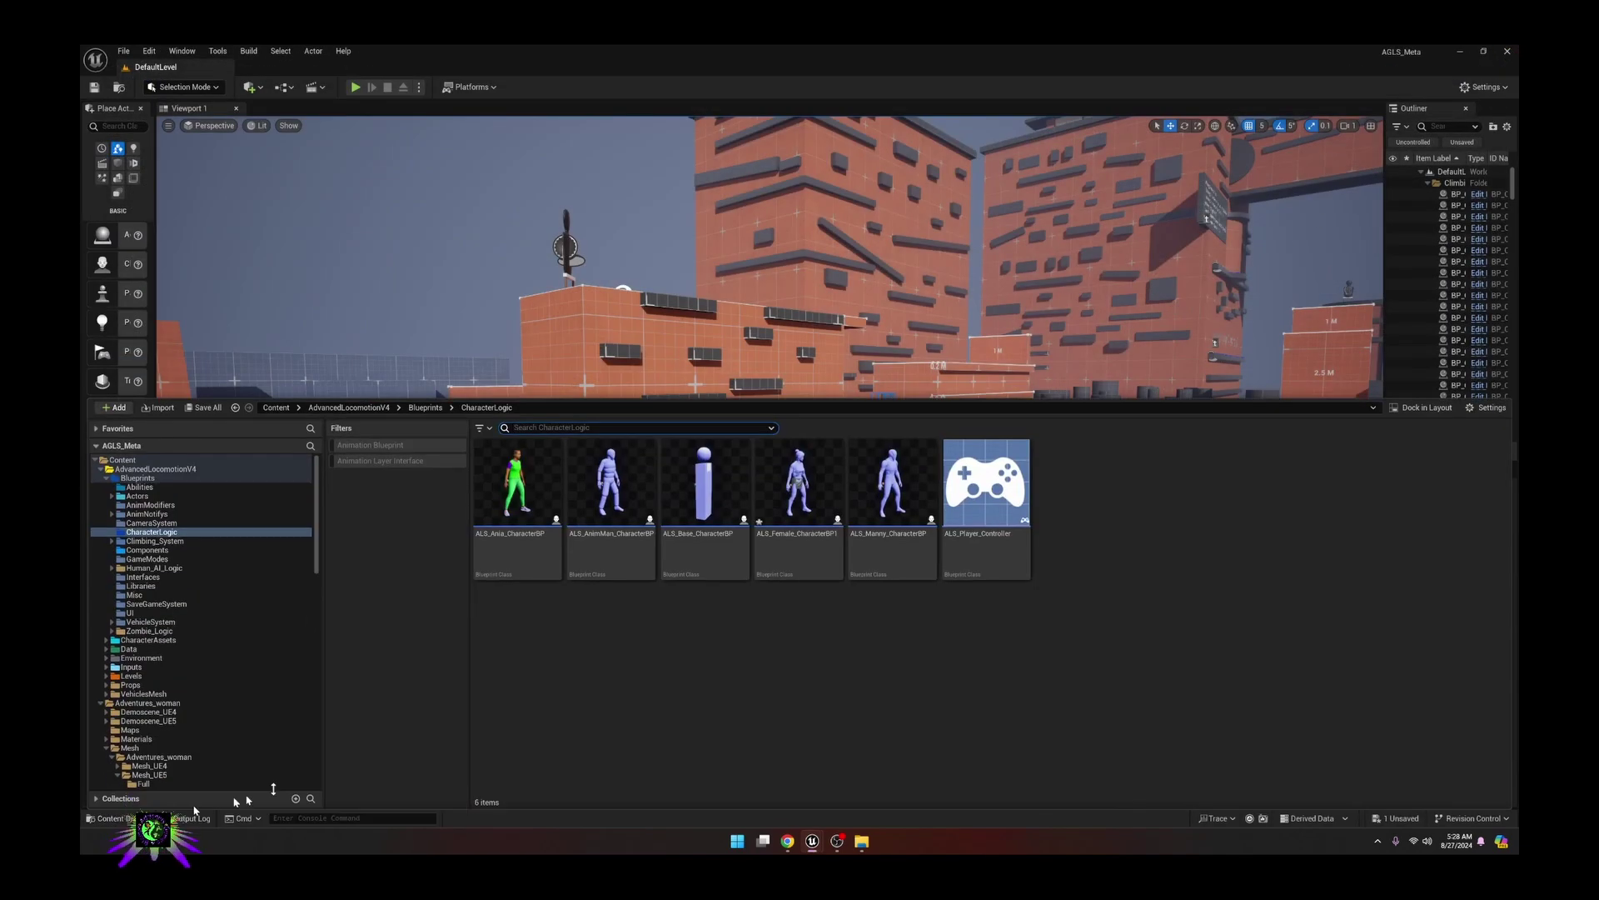
pyautogui.doubleClick(810, 482)
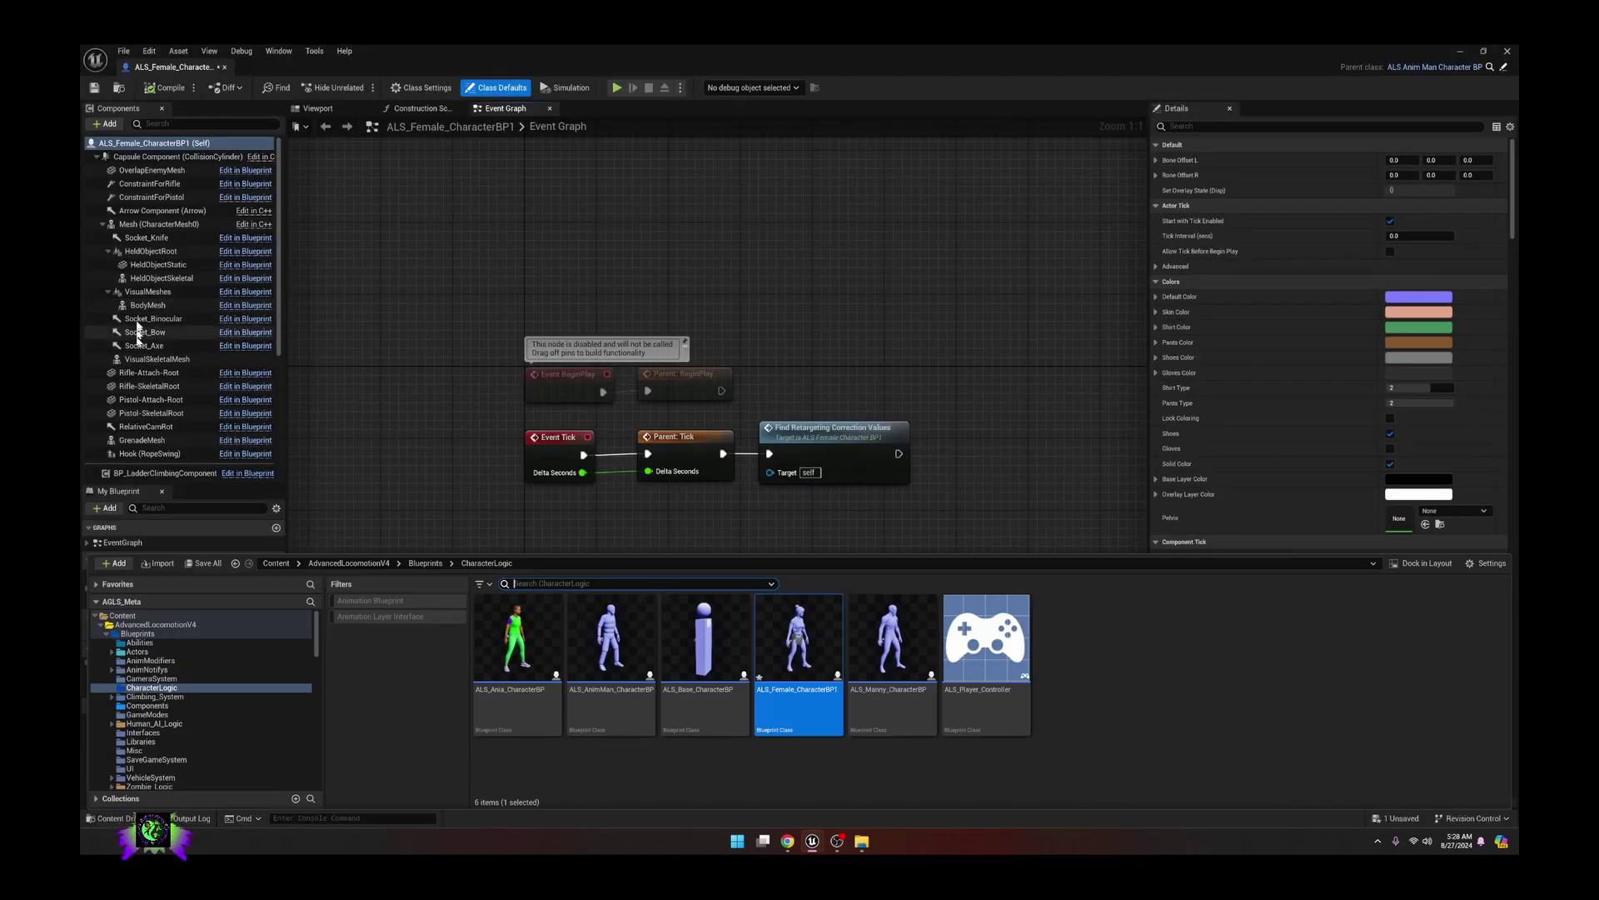
# - Reset the Element 0 and Element 1 materials of VisualSkeletalMesh to their defaults and check the character in the 3D view
pyautogui.click(158, 359)
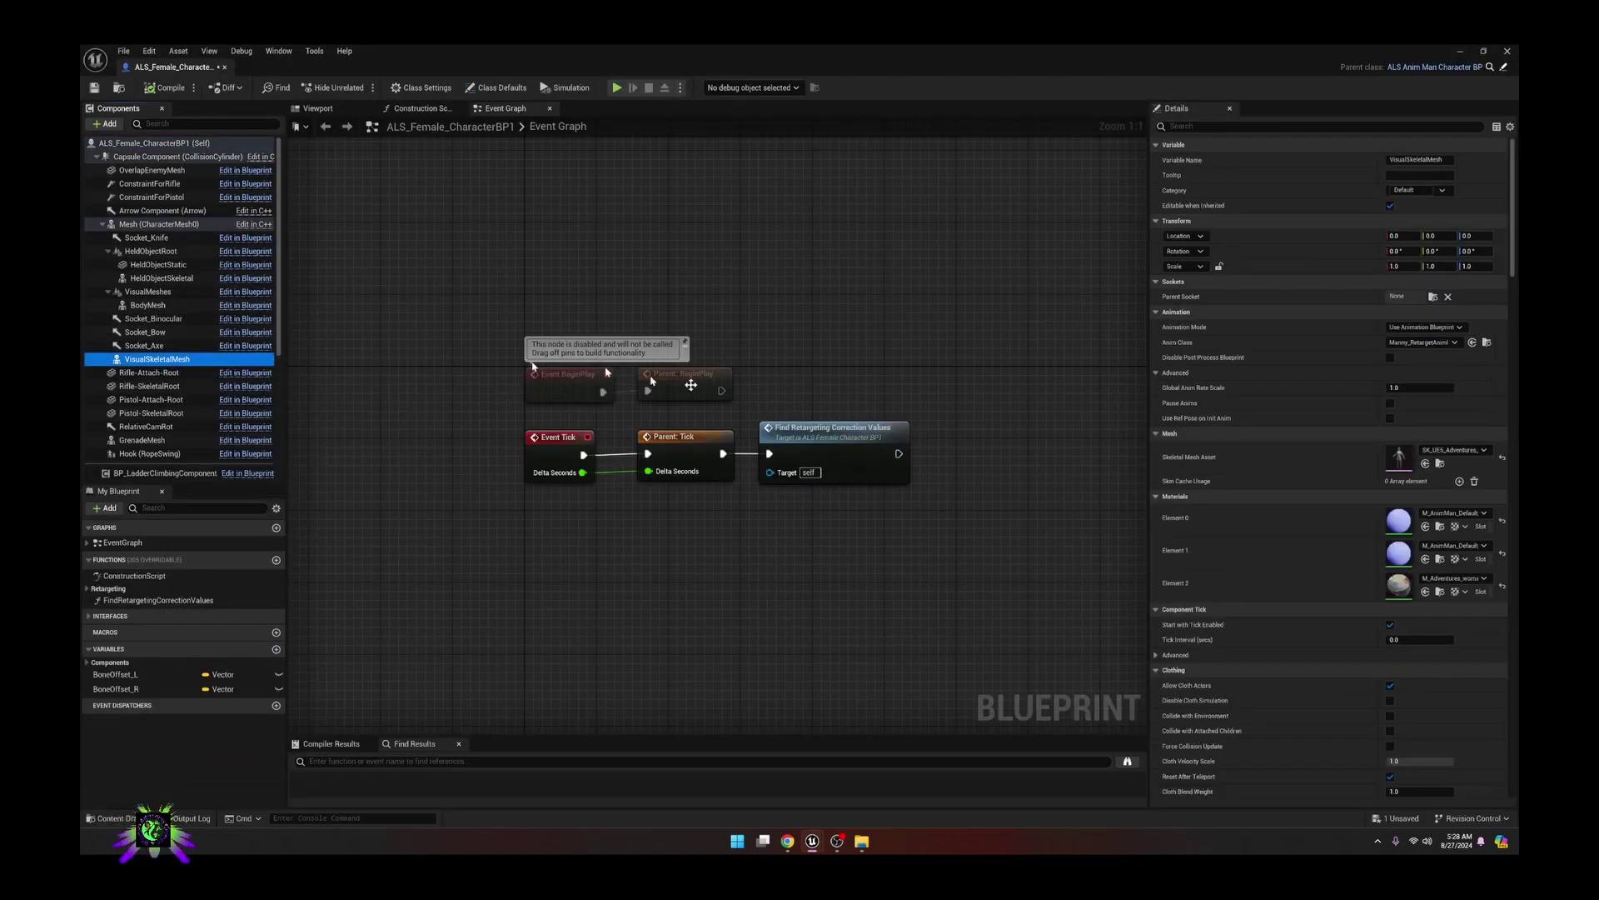
pyautogui.click(1503, 551)
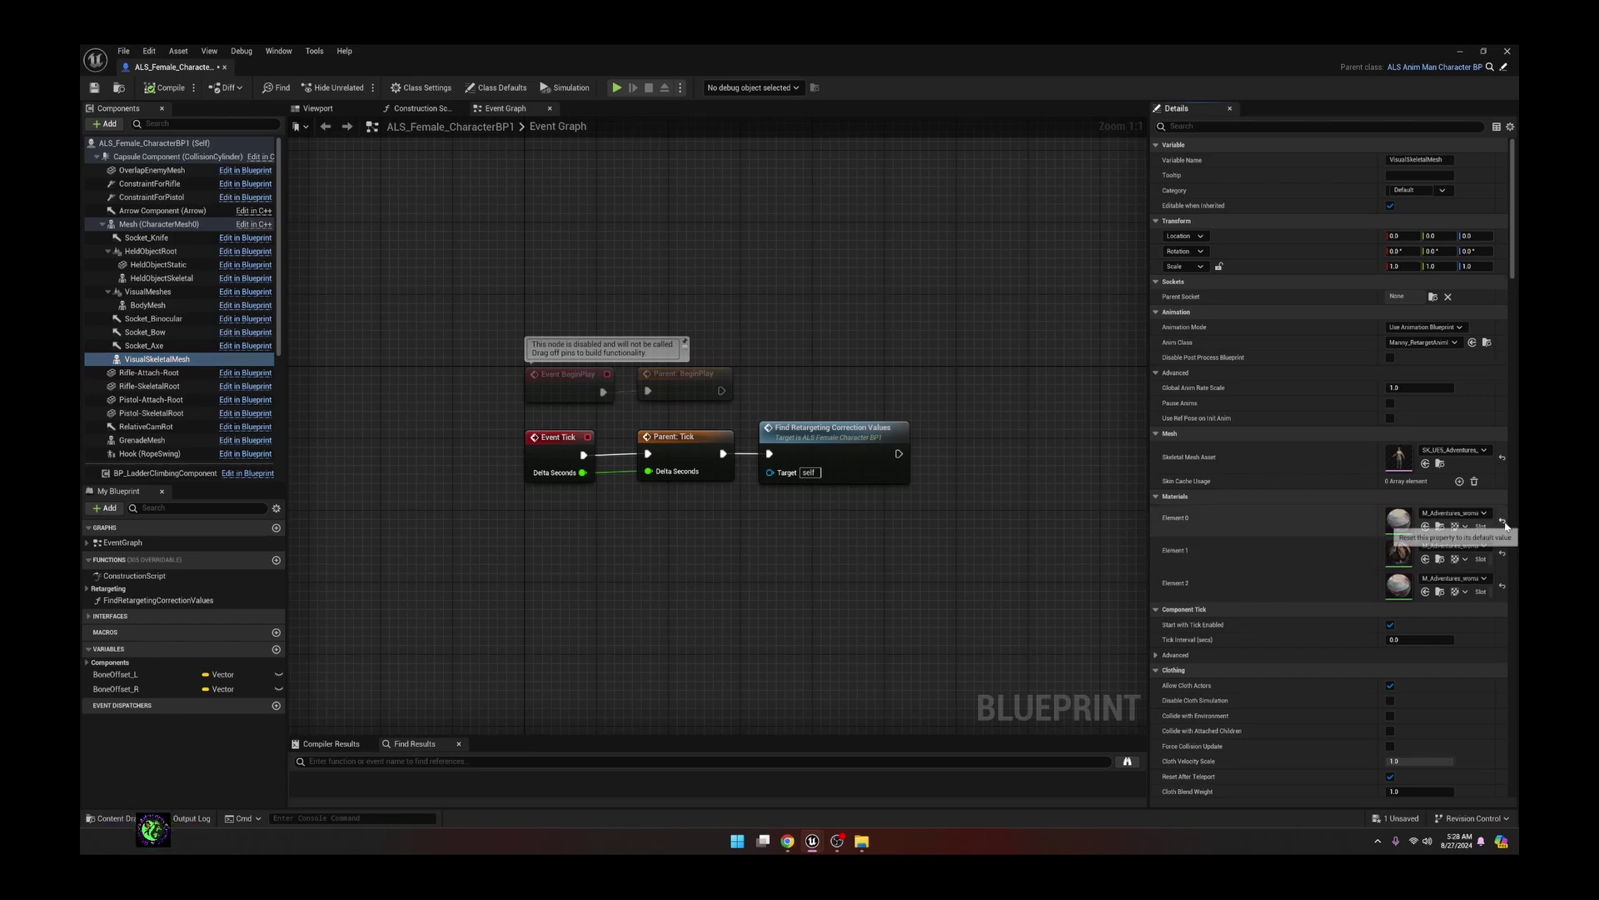
pyautogui.click(1502, 521)
pyautogui.click(319, 108)
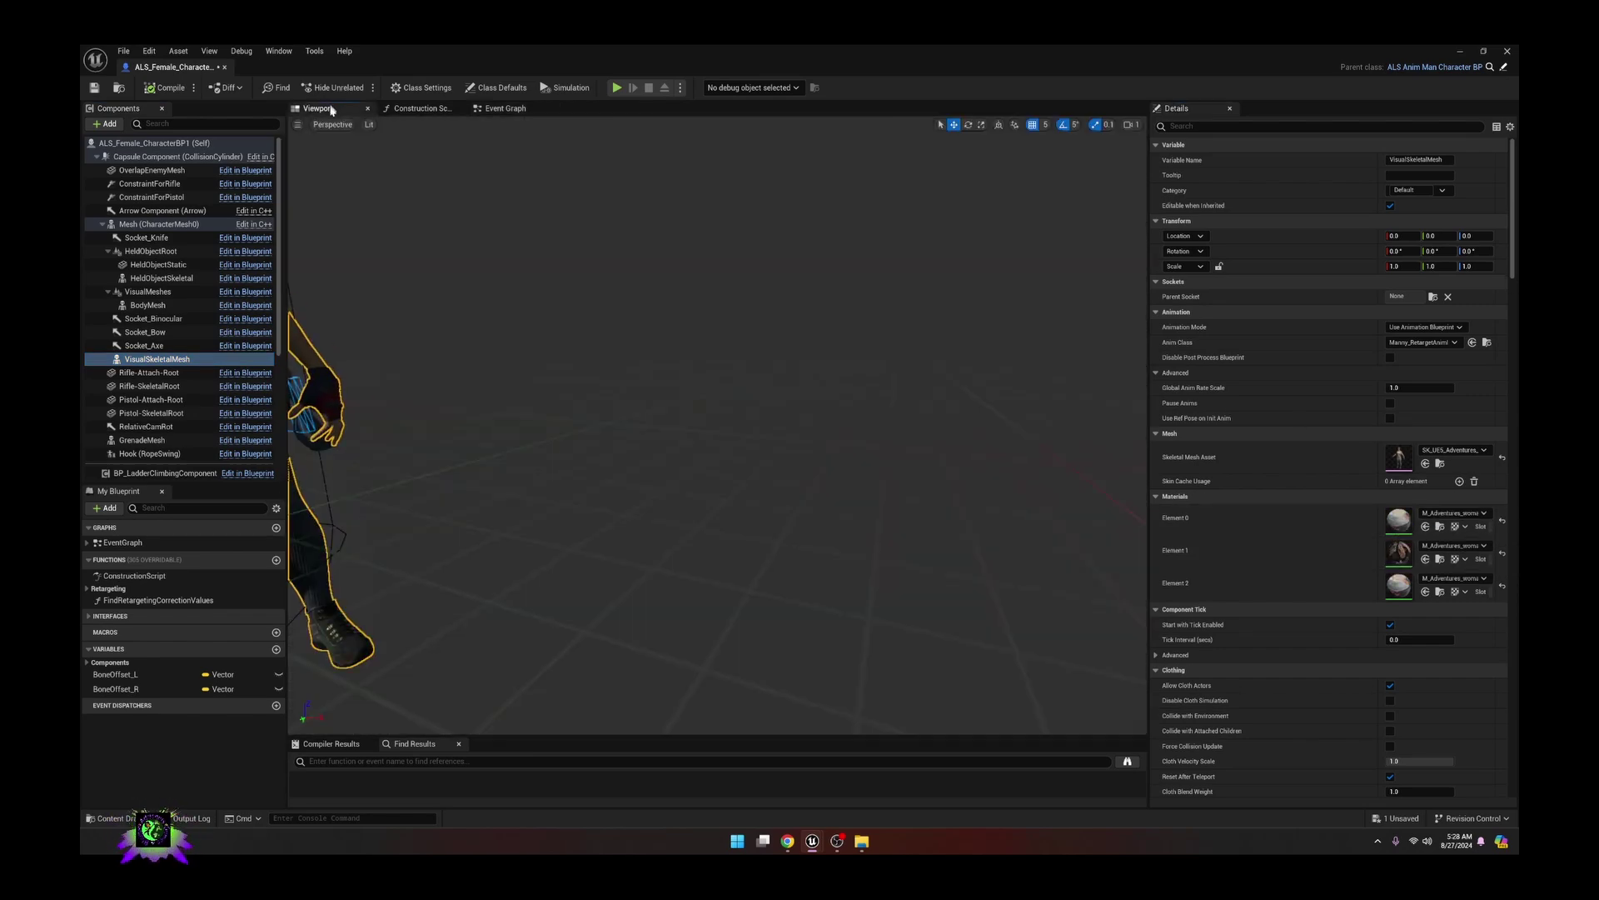
pyautogui.scroll(-4, 537, 358)
pyautogui.moveTo(537, 358); pyautogui.dragTo(588, 363, button='right')
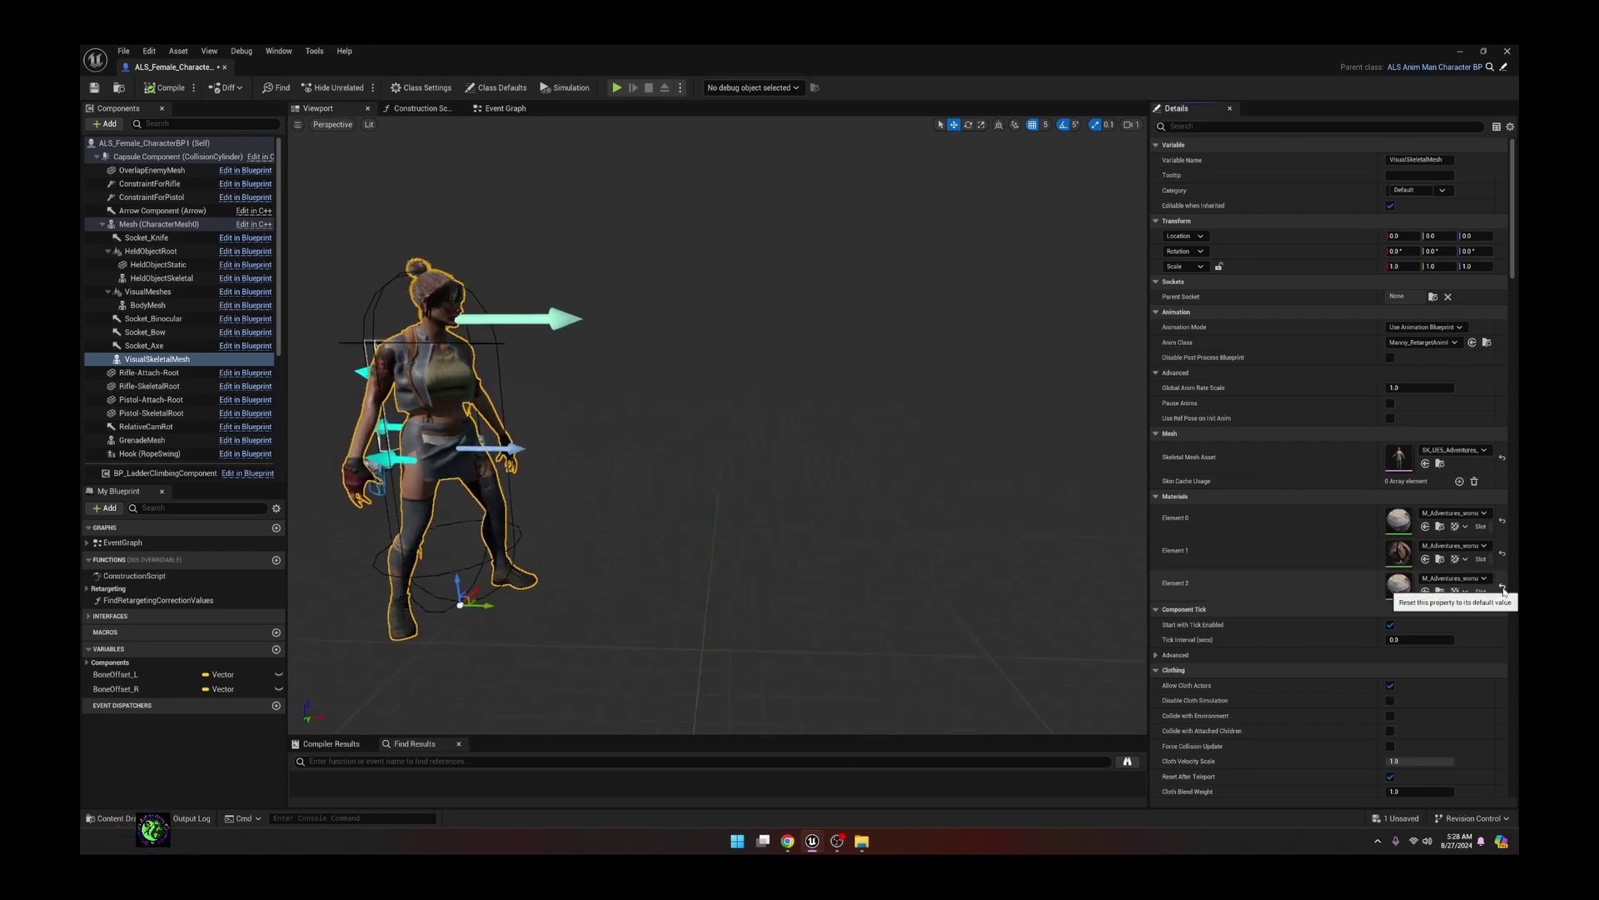
pyautogui.moveTo(857, 512); pyautogui.dragTo(566, 512, button='right')
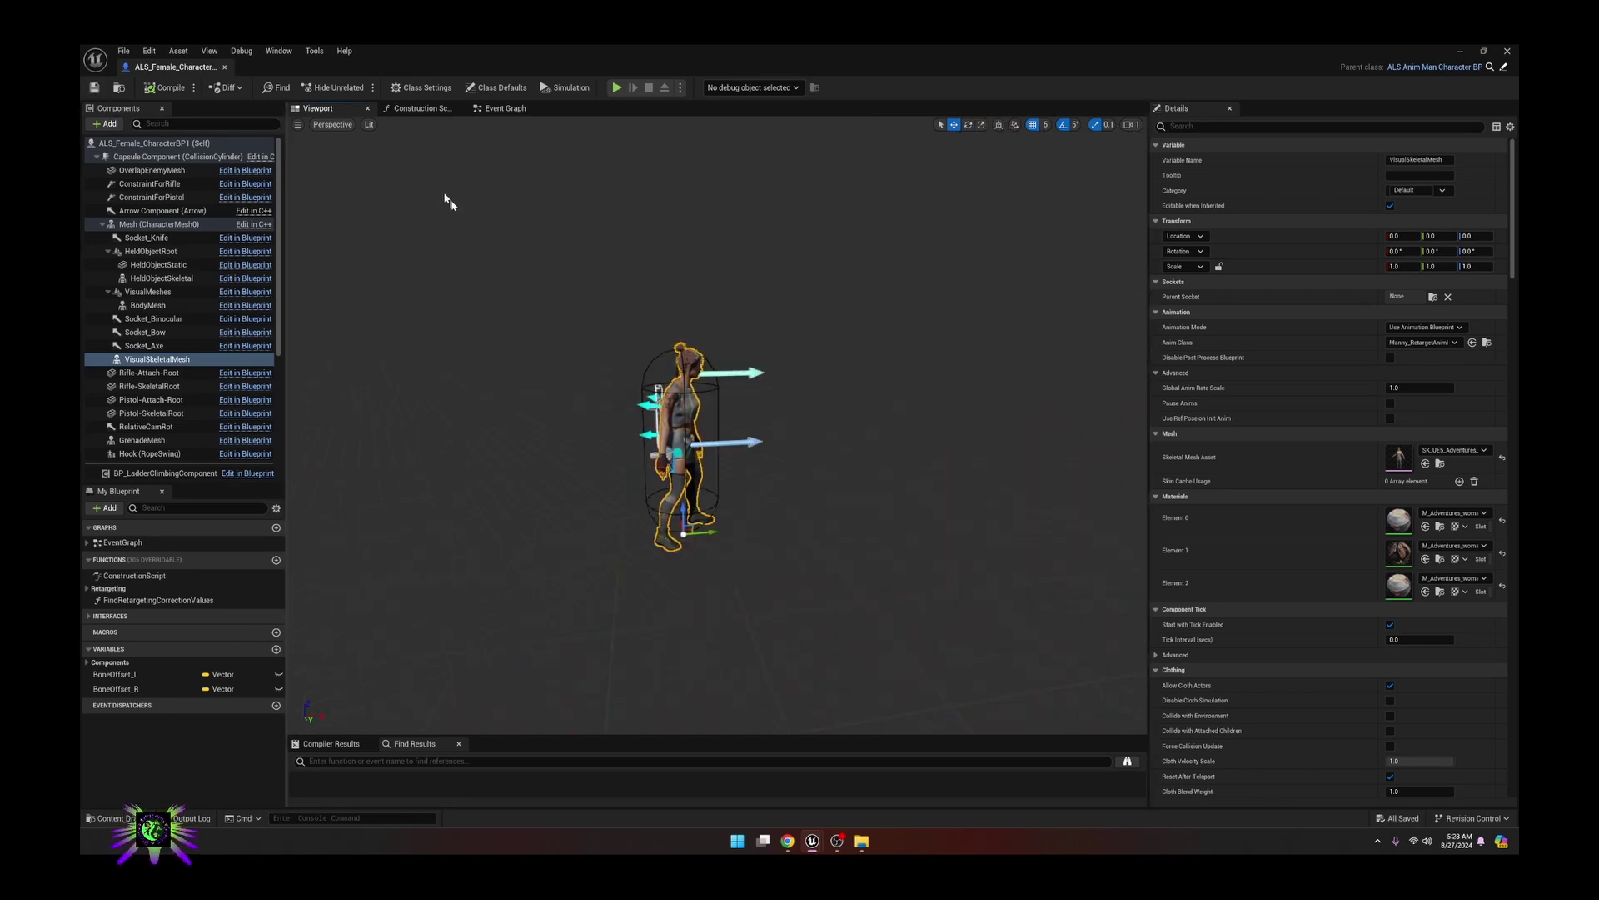
# - Return to the level and delete the ALS_AnimMan_CharacterBP actor, accepting that its references break
pyautogui.click(118, 820)
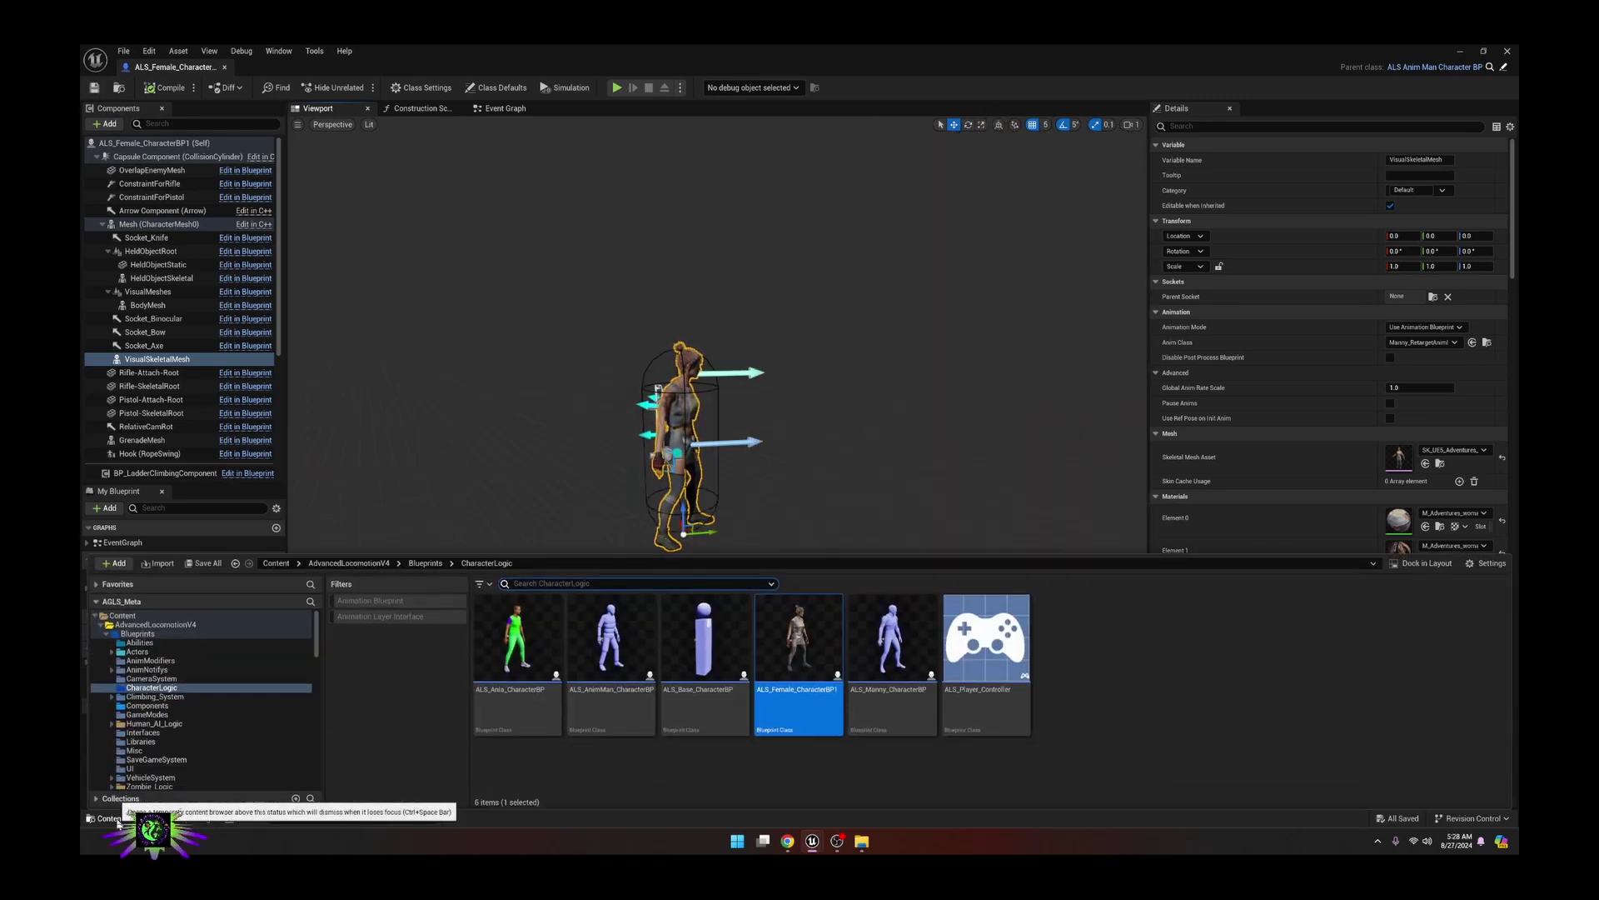
pyautogui.click(1460, 51)
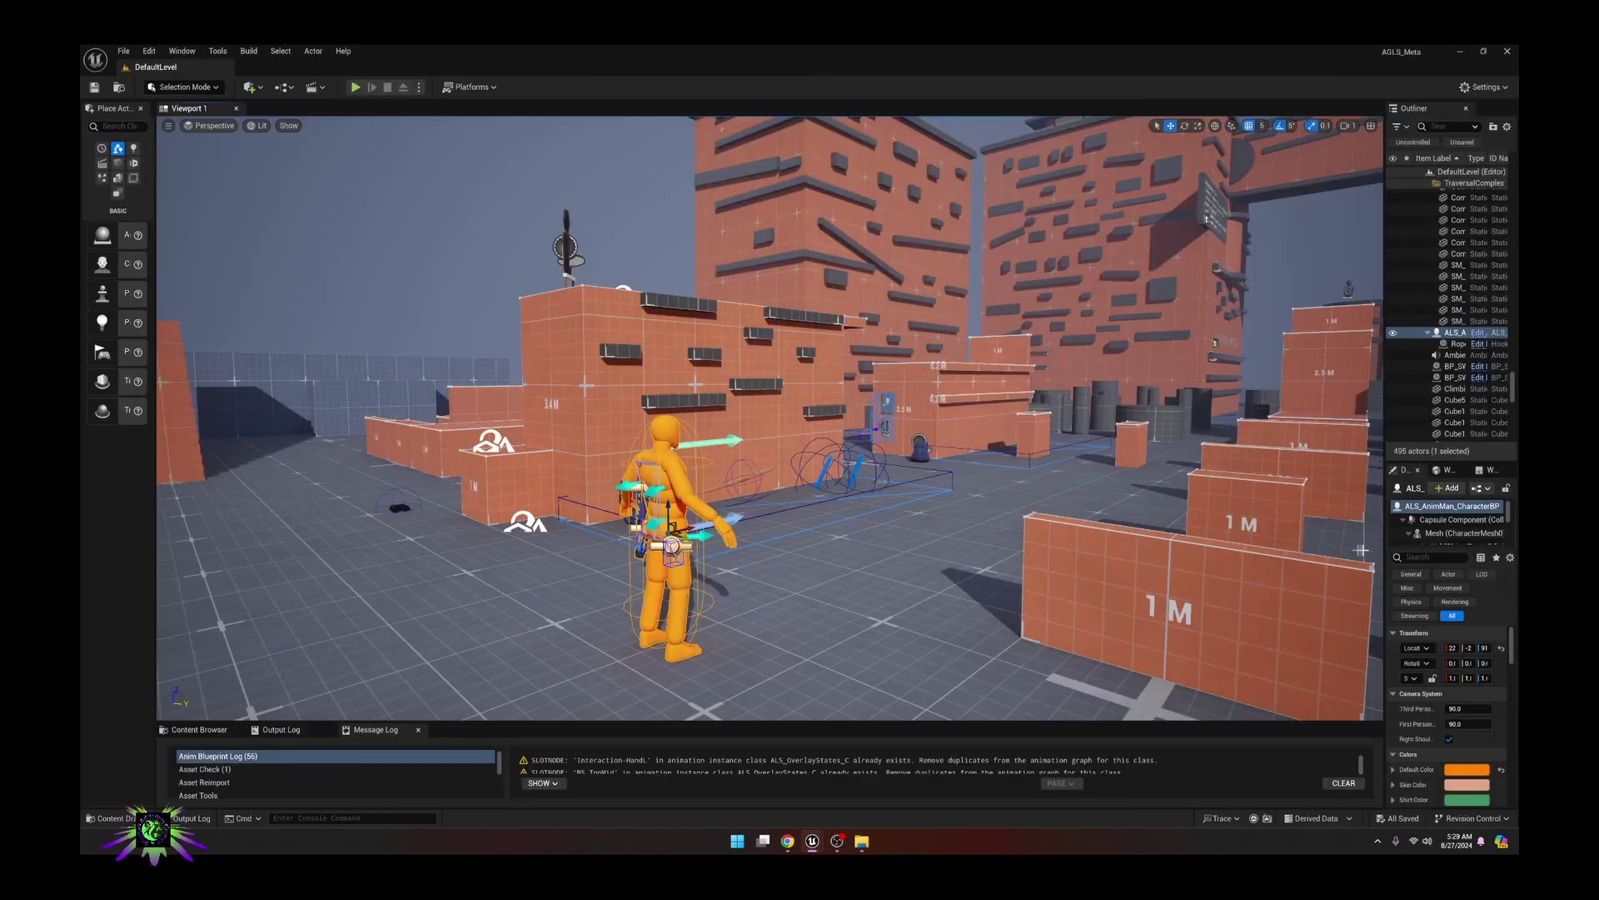
pyautogui.moveTo(1388, 546); pyautogui.dragTo(1033, 550)
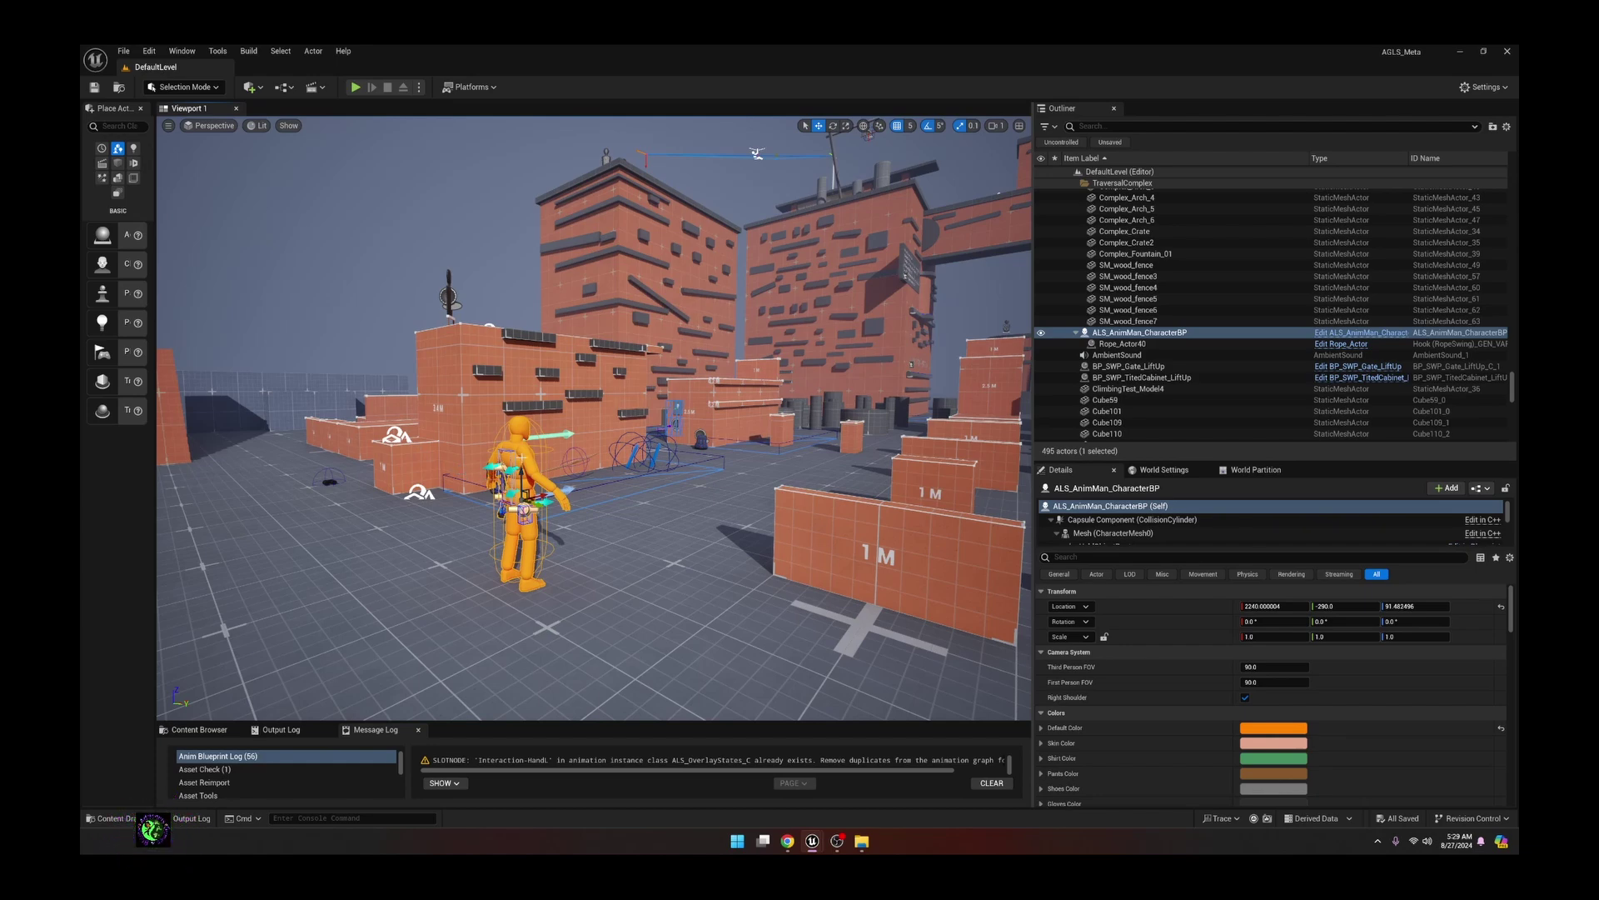
pyautogui.press('Delete')
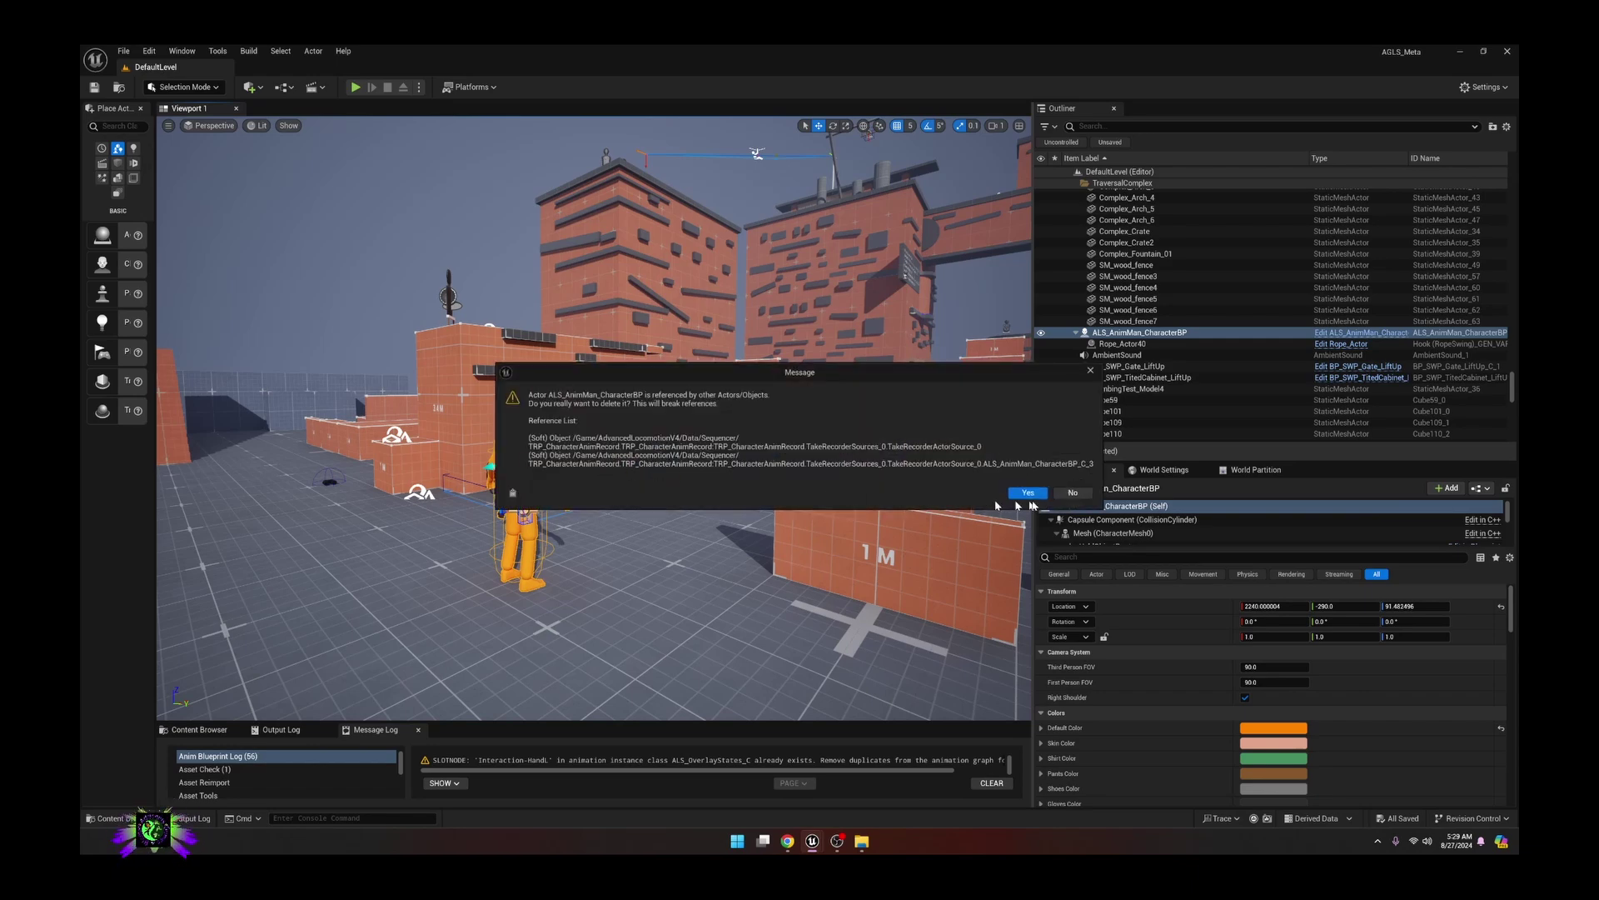
pyautogui.click(1030, 495)
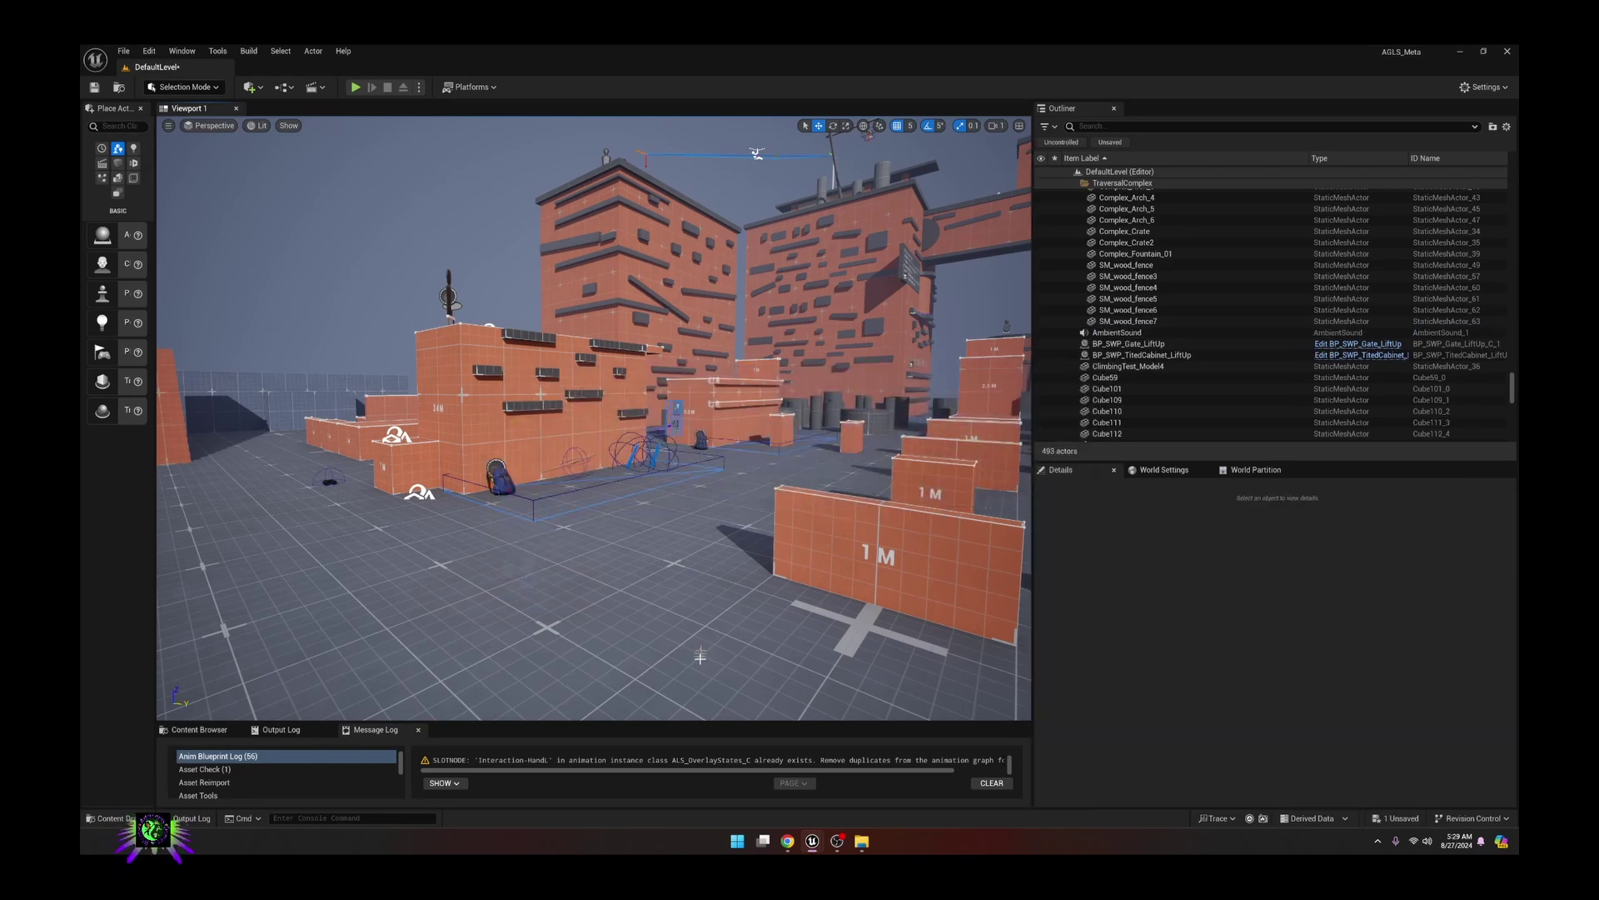
pyautogui.moveTo(704, 723); pyautogui.dragTo(702, 687)
pyautogui.moveTo(688, 631); pyautogui.dragTo(597, 593, button='right')
pyautogui.click(385, 408)
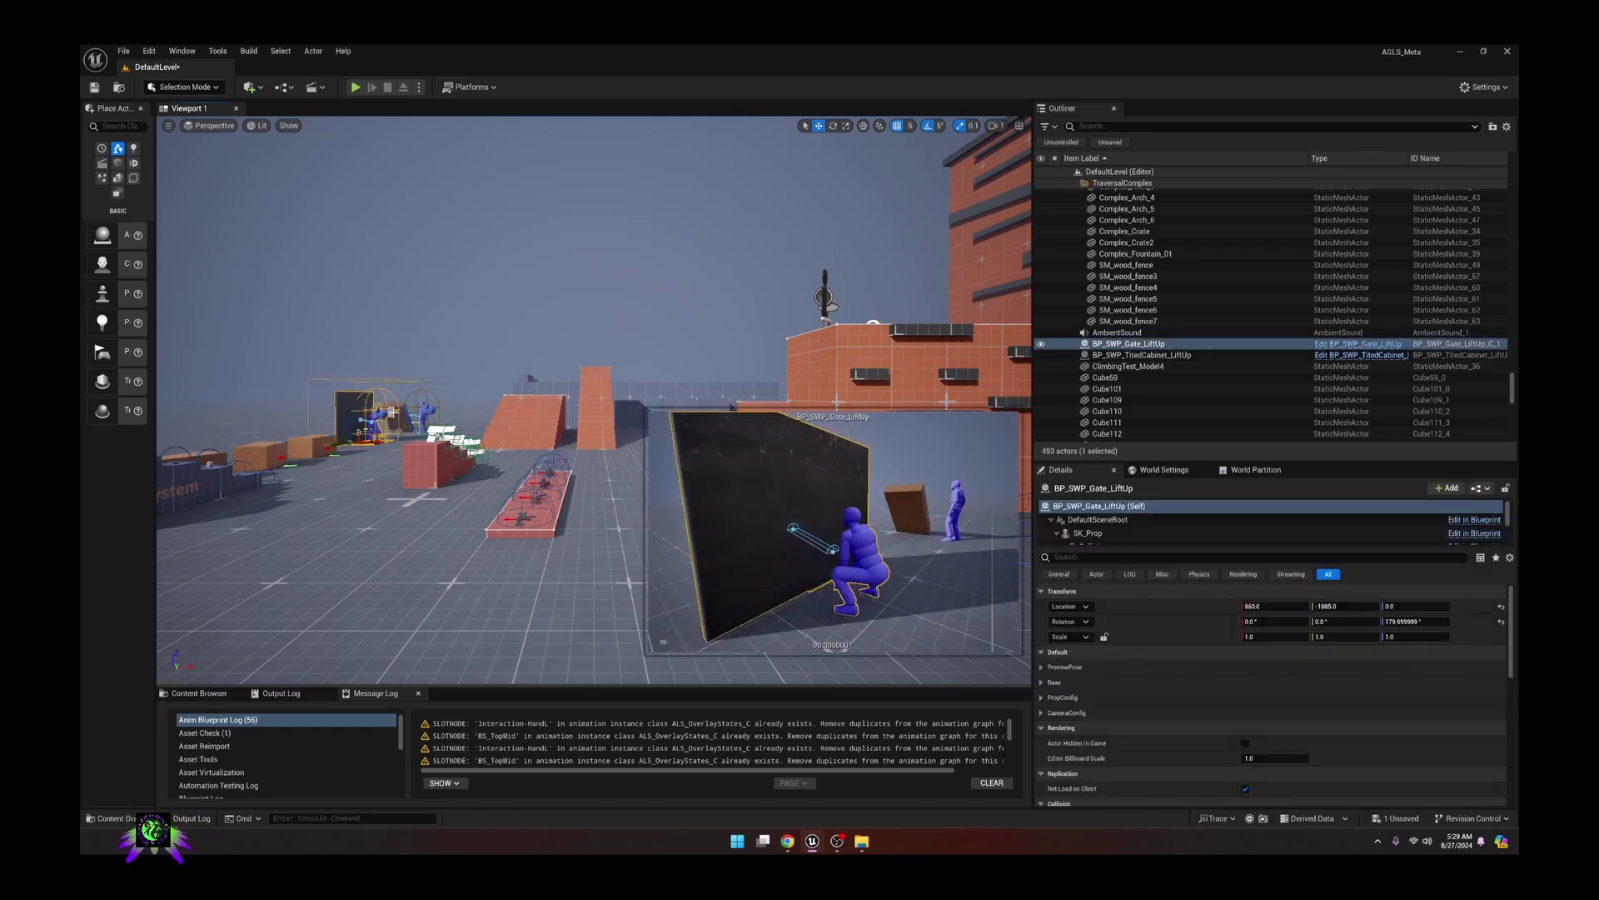
pyautogui.click(408, 414)
pyautogui.moveTo(383, 552); pyautogui.dragTo(398, 556, button='right')
pyautogui.click(433, 615)
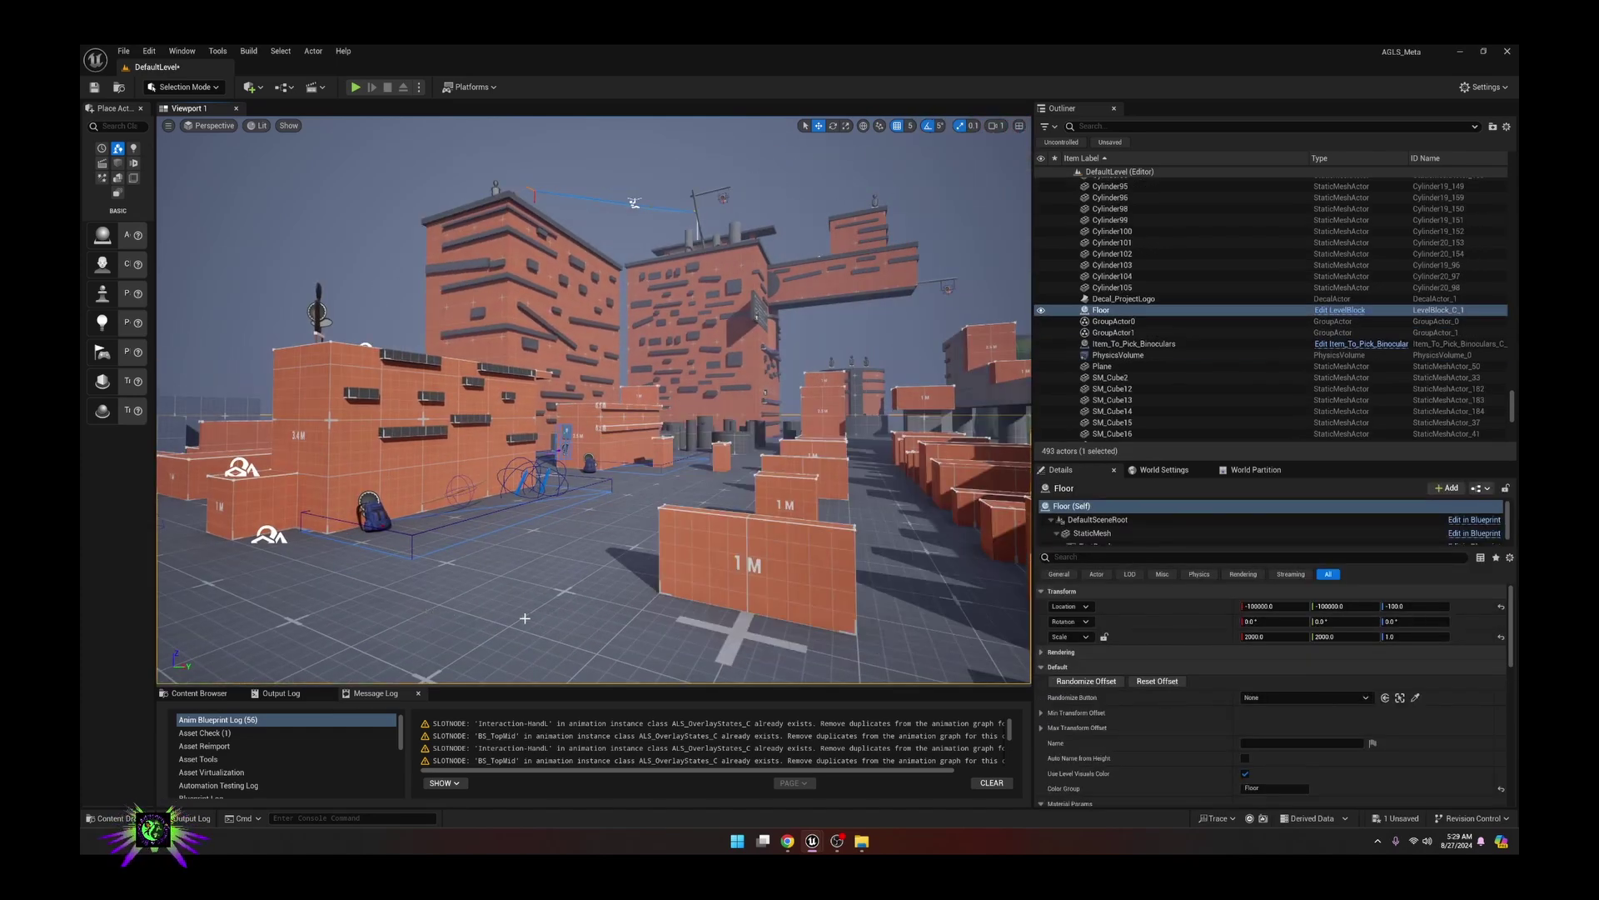
pyautogui.moveTo(525, 618); pyautogui.dragTo(524, 618, button='right')
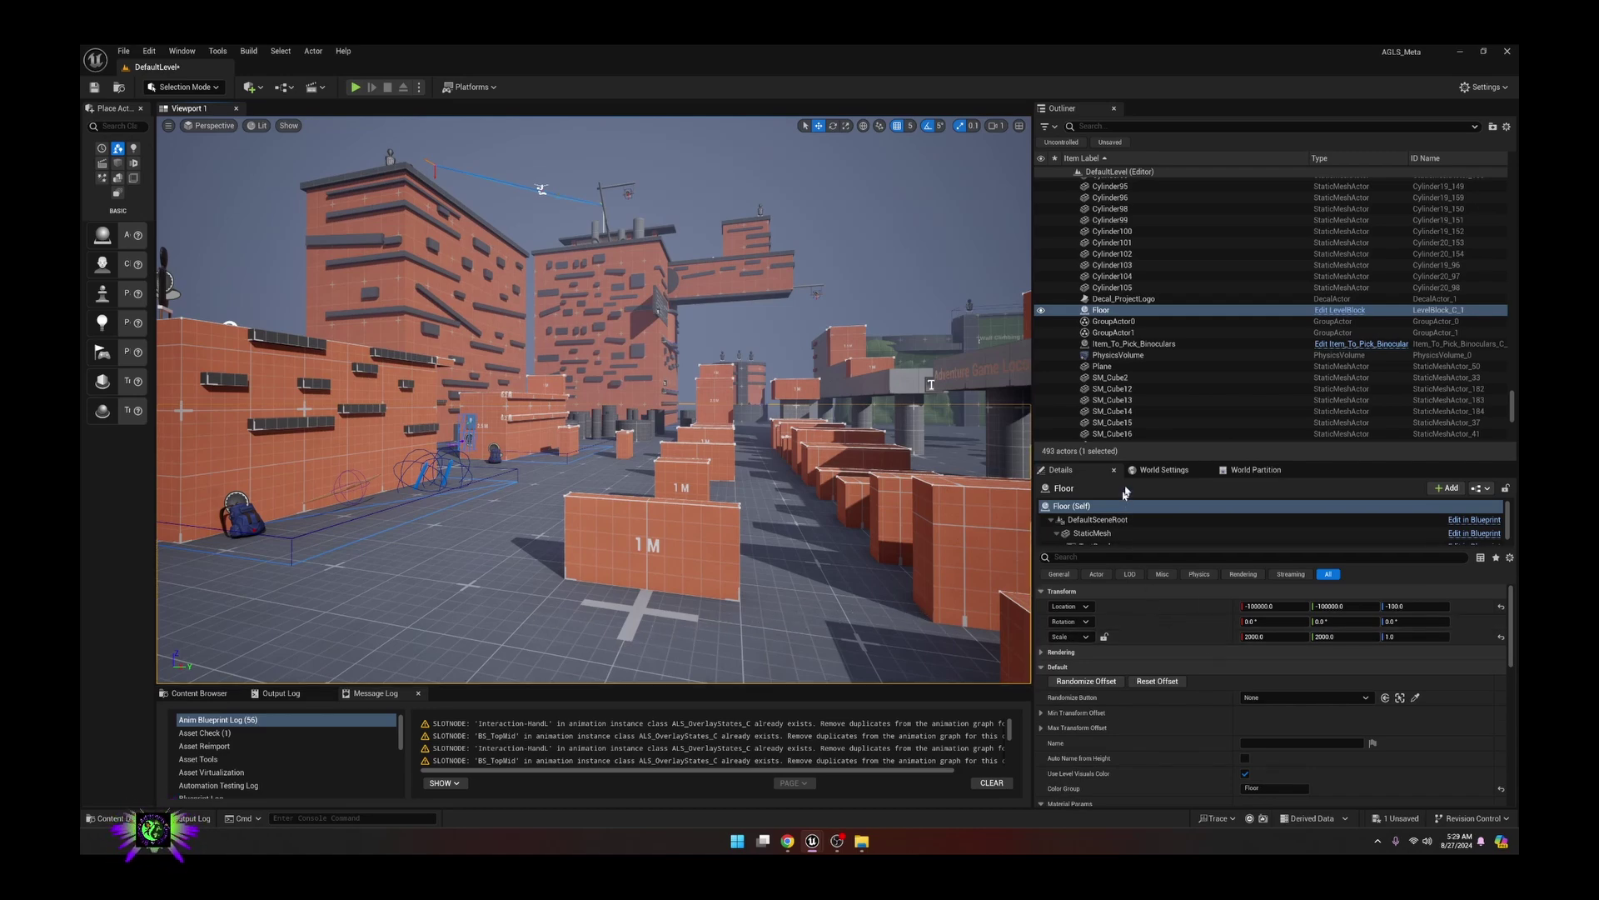
# - Set the Default Pawn Class in the level's world settings to ALS_Female_CharacterBP1
pyautogui.click(1164, 470)
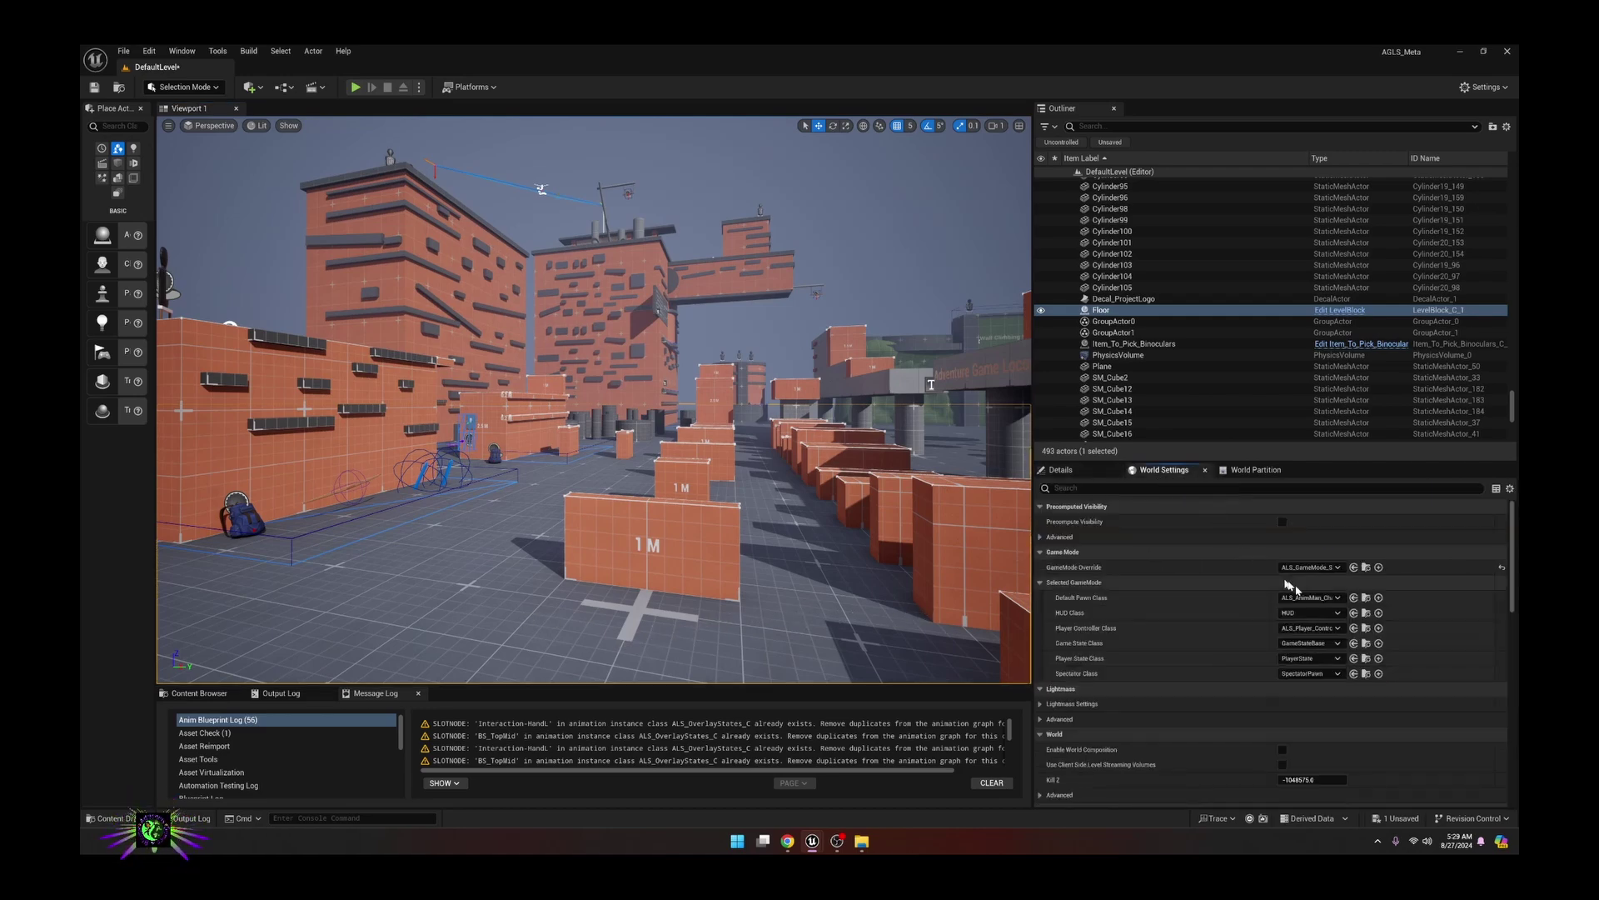
pyautogui.click(1338, 599)
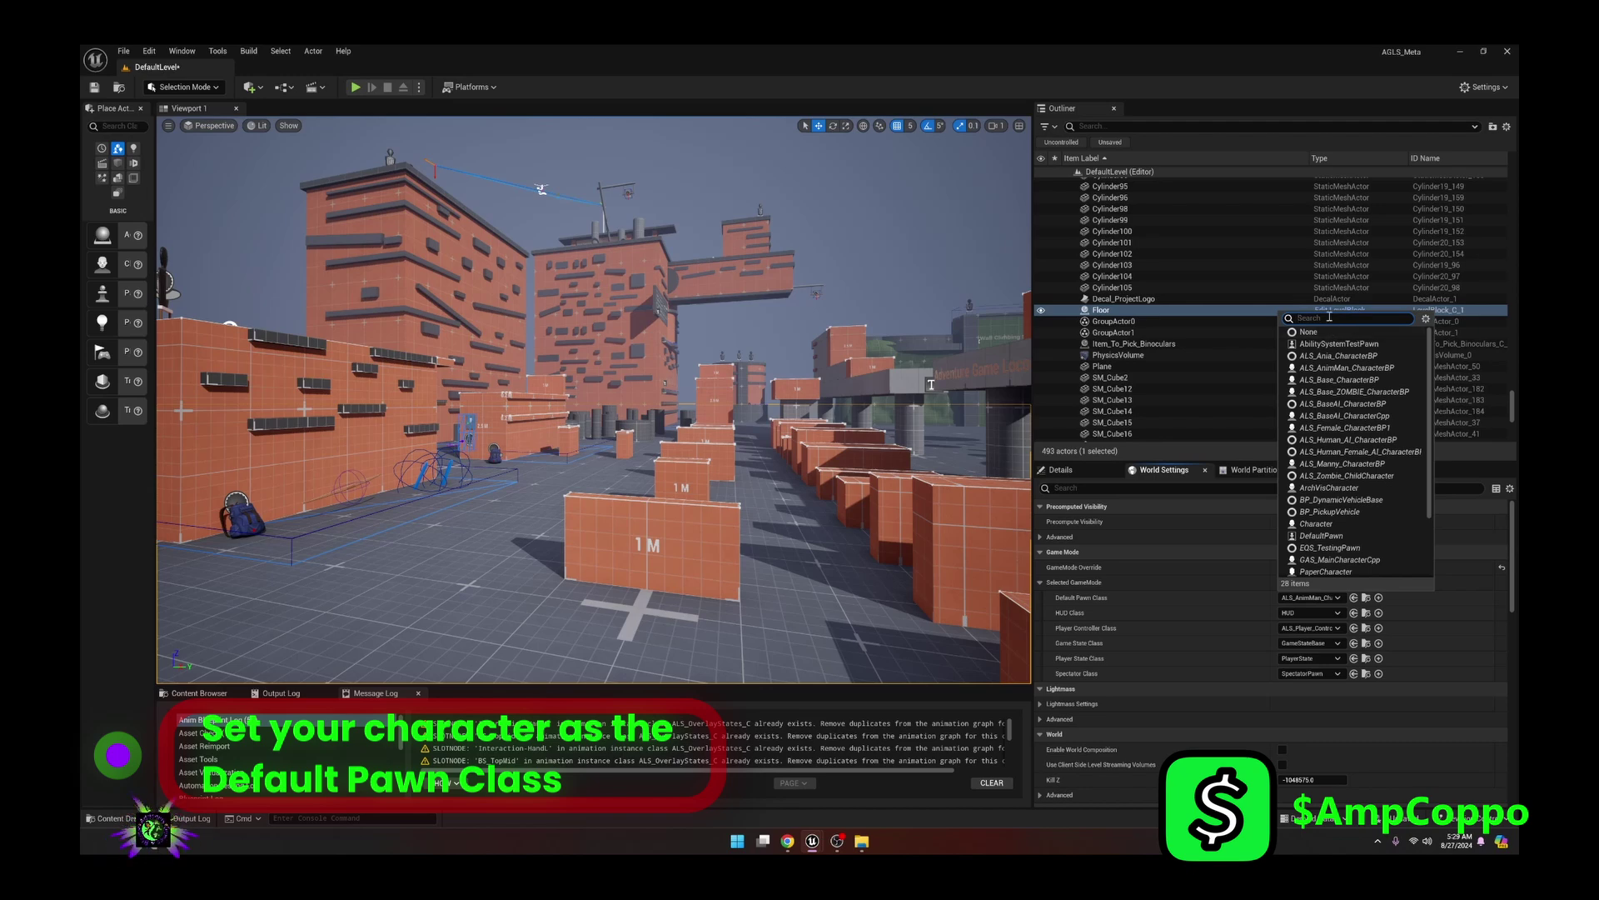
pyautogui.click(1344, 428)
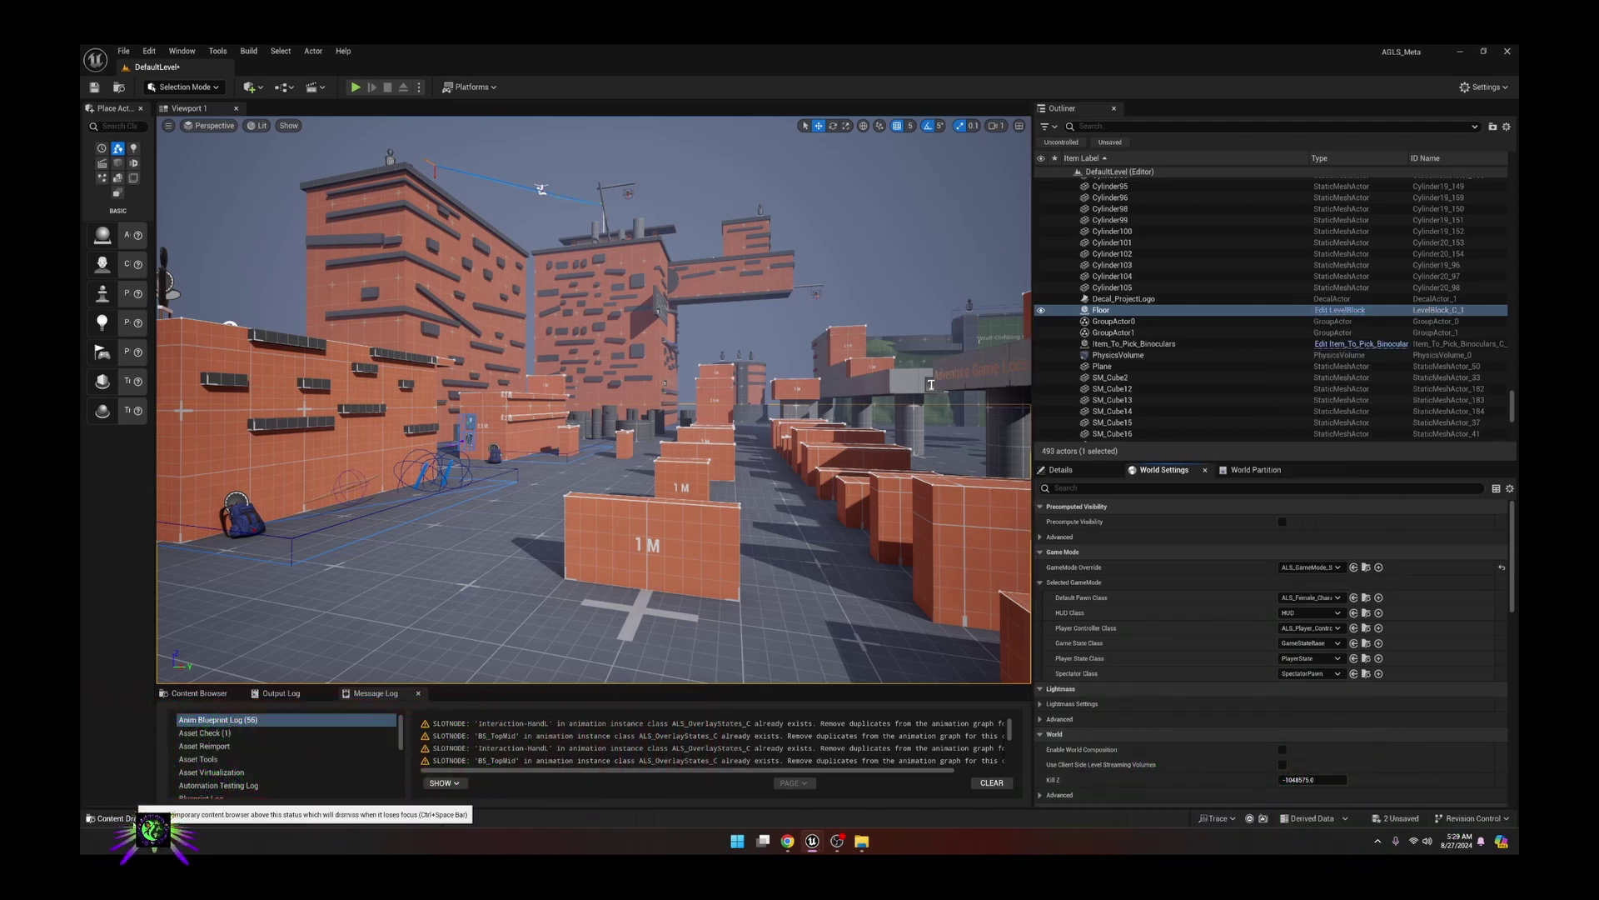
# - Place ALS_Female_CharacterBP1 on the open floor near the 1 M block and adjust its position
pyautogui.moveTo(420, 550); pyautogui.dragTo(321, 566, button='right')
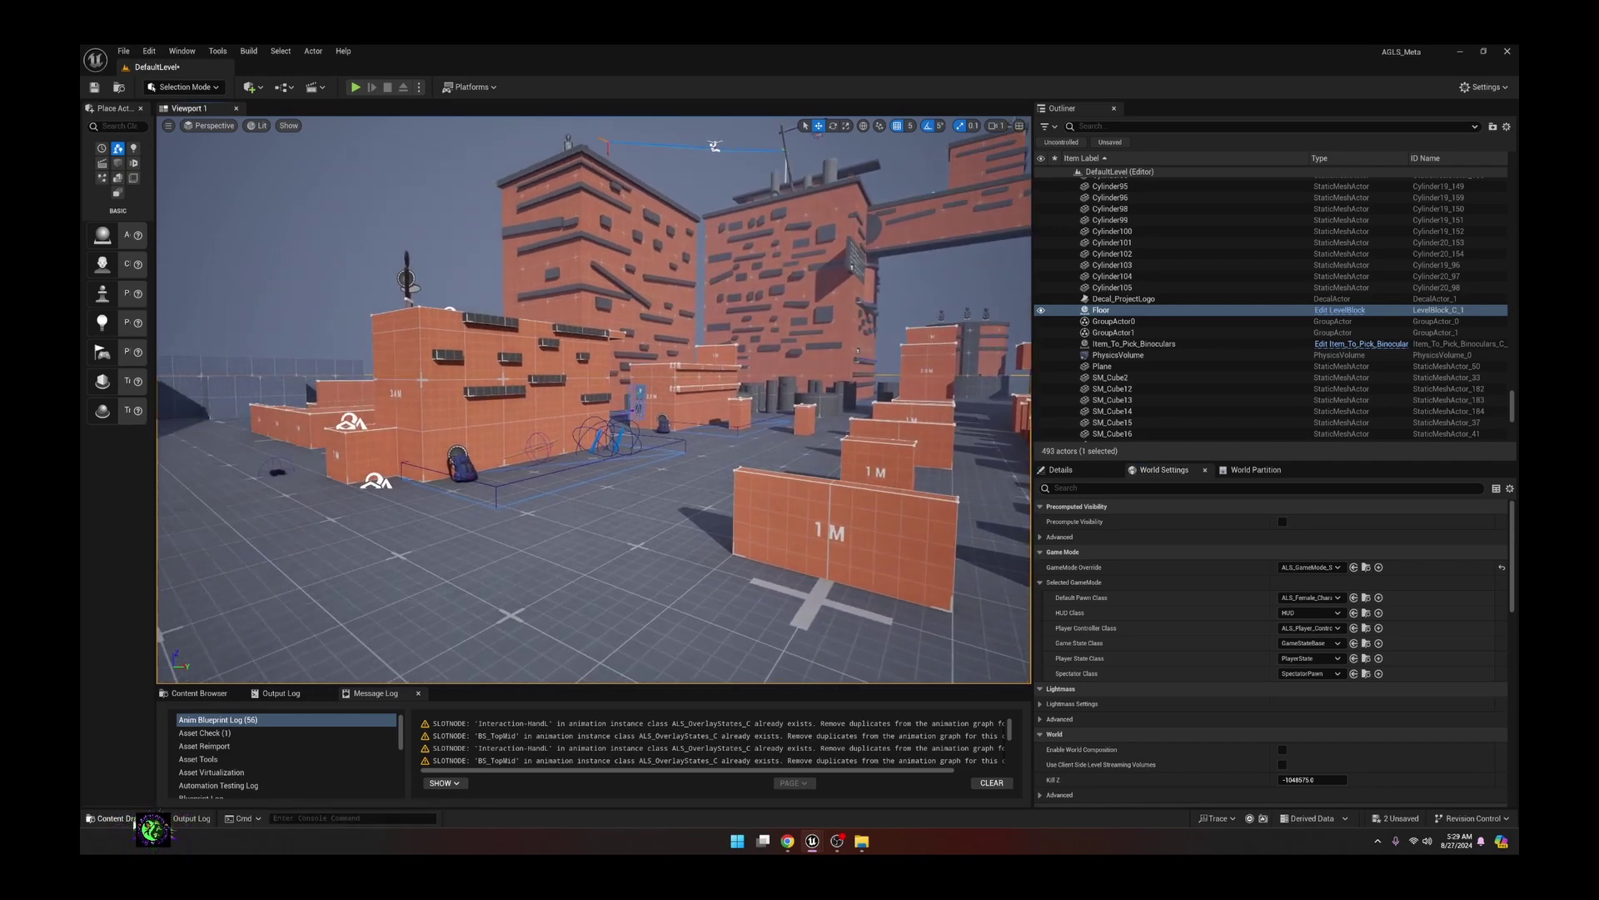
pyautogui.click(125, 819)
pyautogui.moveTo(798, 483); pyautogui.dragTo(517, 500)
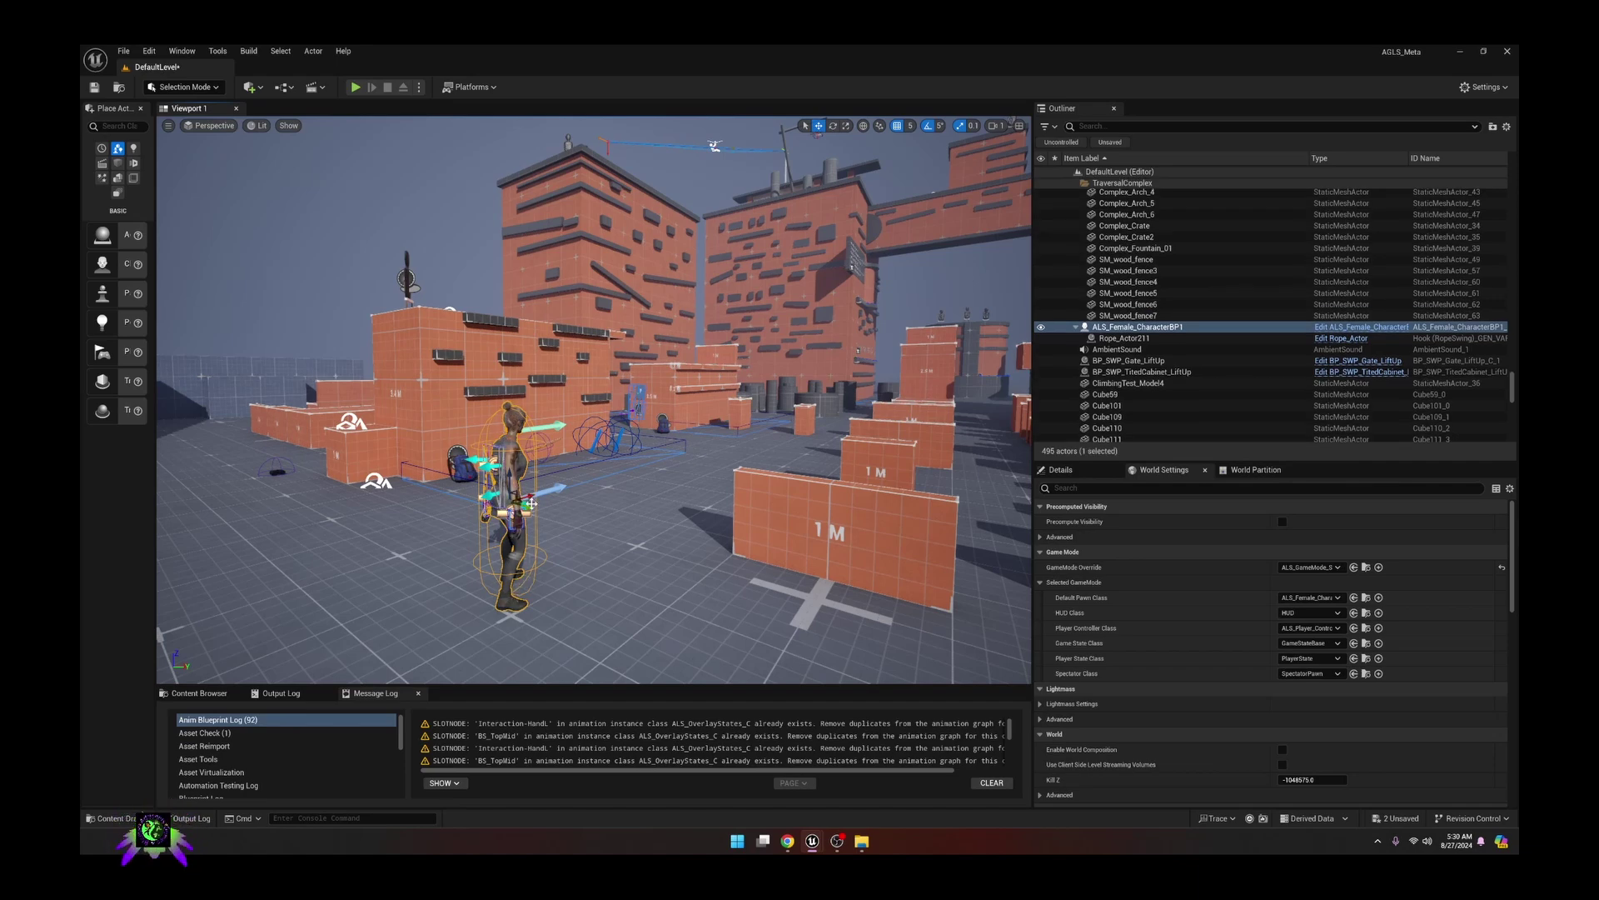
pyautogui.moveTo(529, 507); pyautogui.dragTo(582, 493)
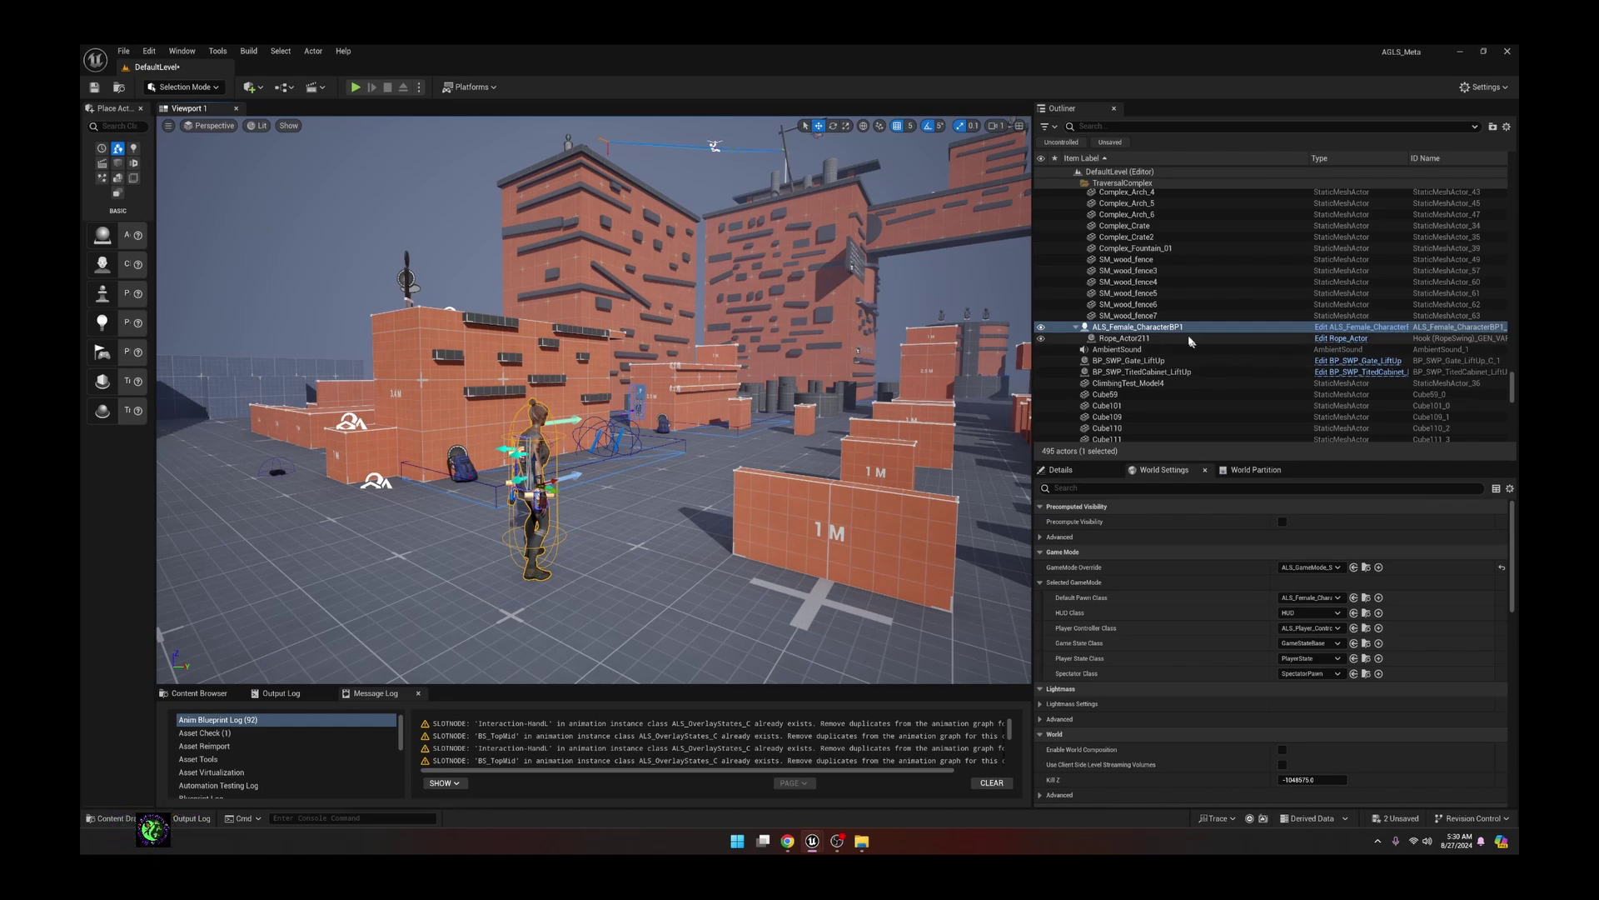
# - Set the placed female character's Auto Possess Player to Player 0 and Auto Possess AI to Placed in World or Spawned
pyautogui.click(1062, 469)
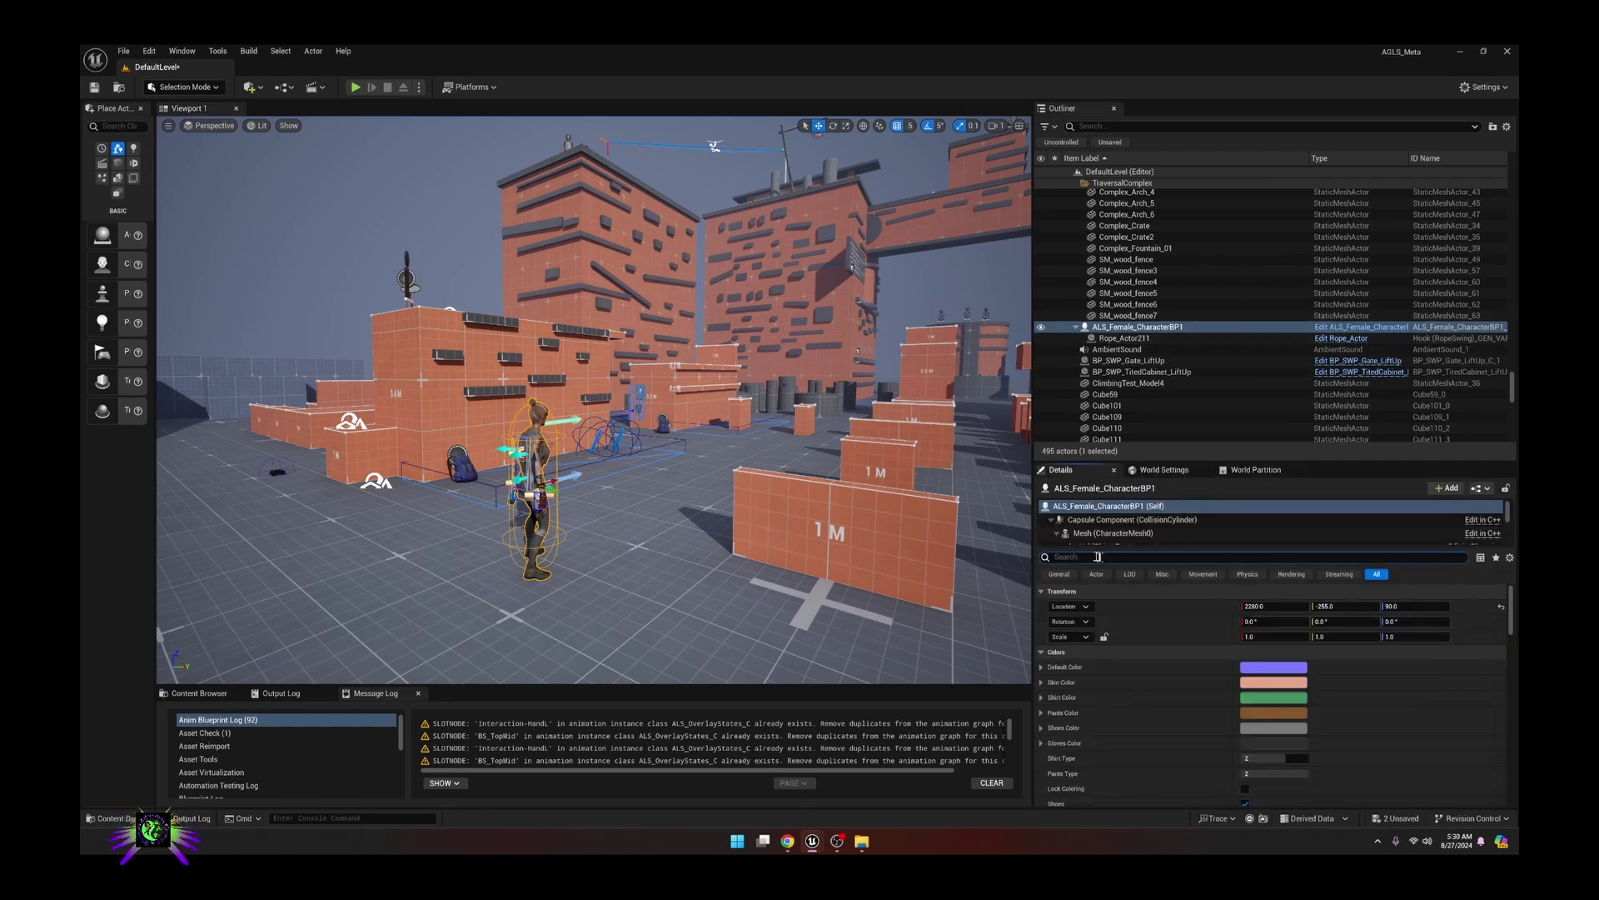
pyautogui.write('pos')
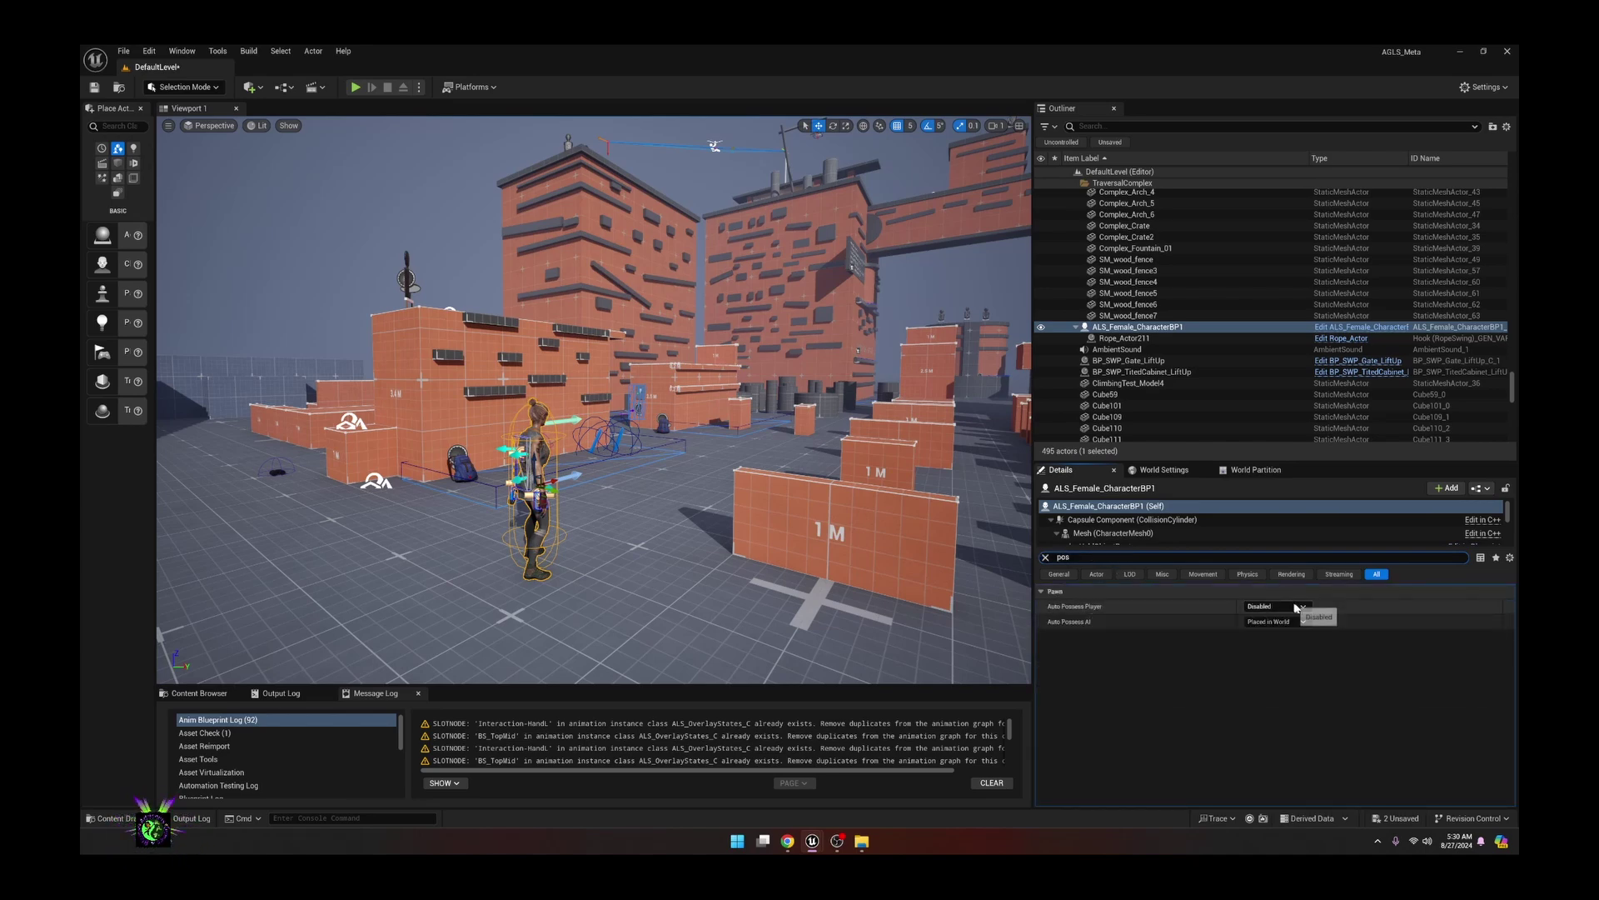
pyautogui.click(1297, 609)
pyautogui.click(1306, 632)
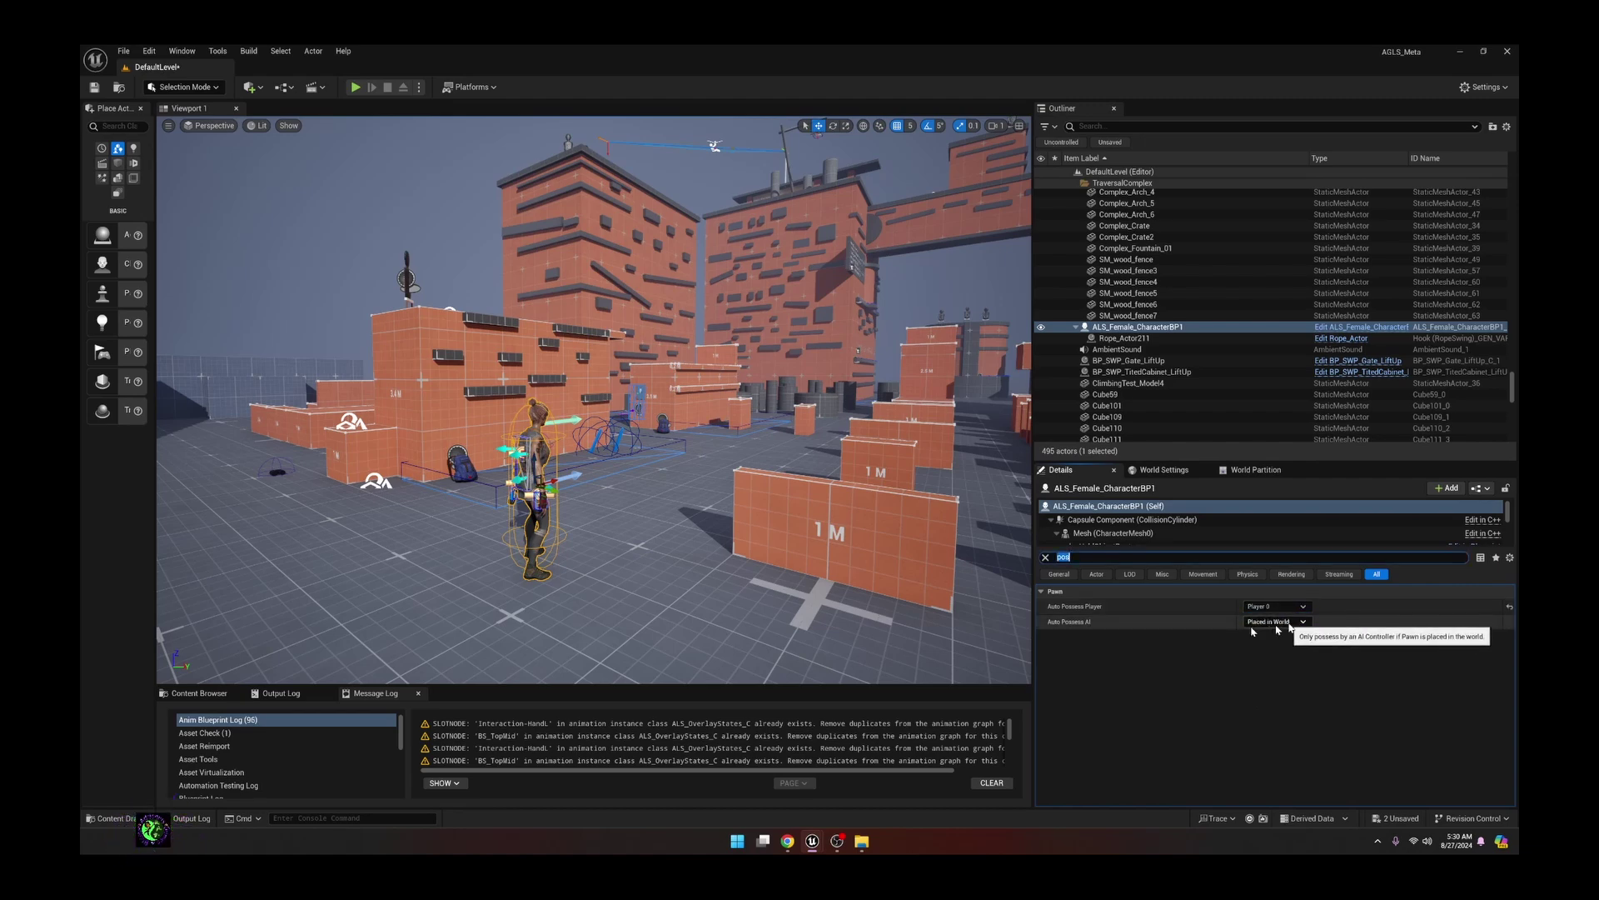
pyautogui.click(1287, 623)
pyautogui.click(1272, 665)
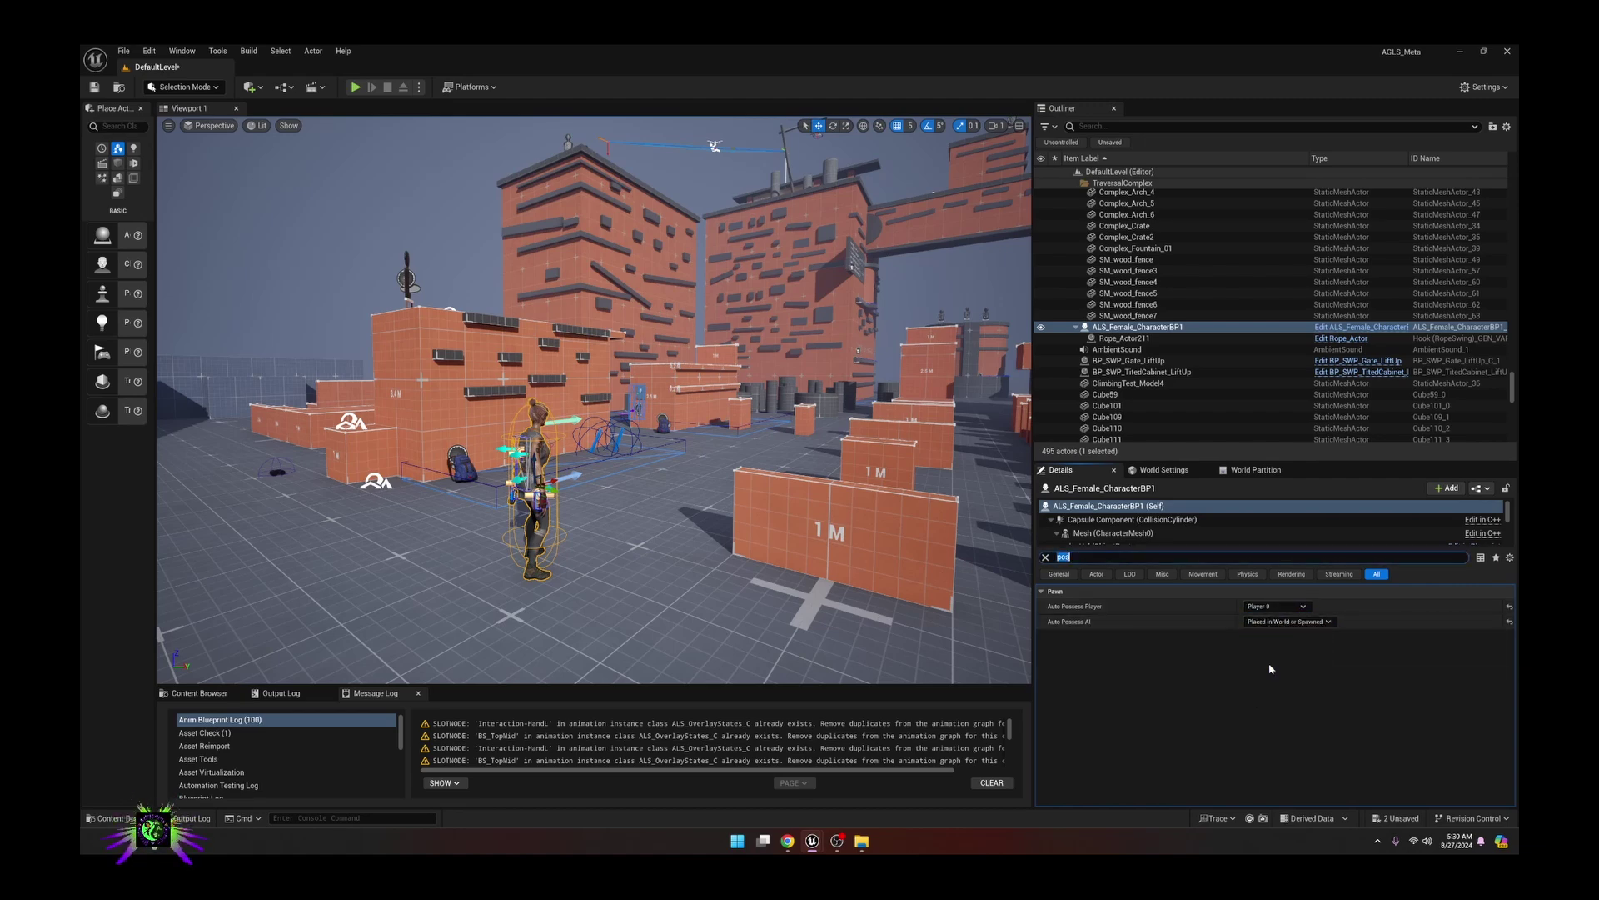
# - Play the level and test the female character by running and vaulting over the 1 M blocks
pyautogui.click(355, 87)
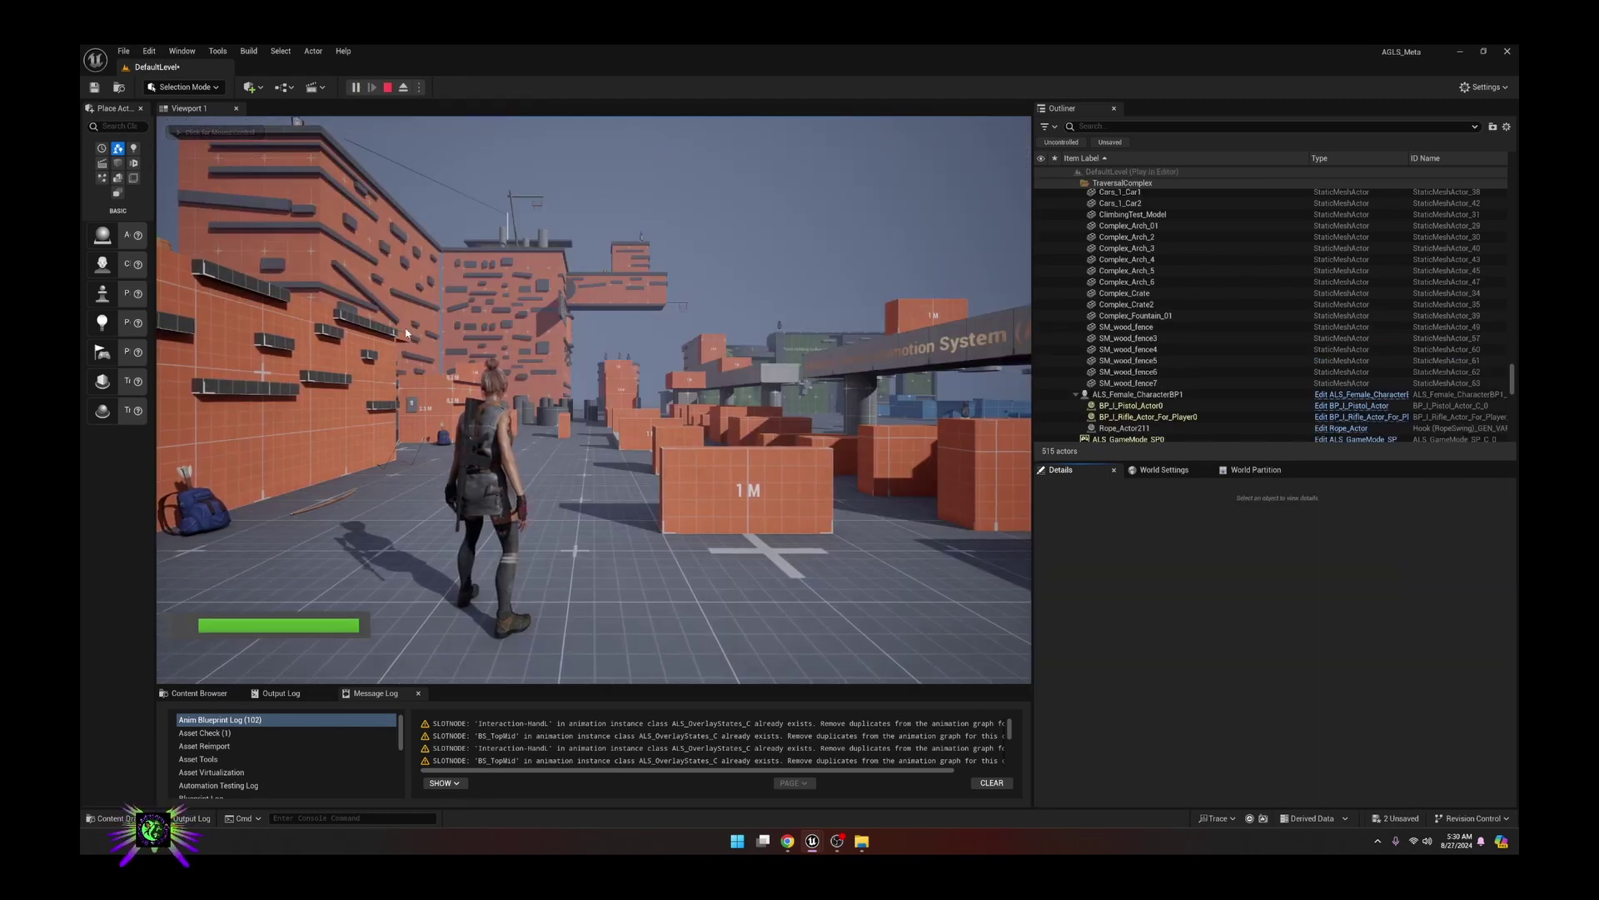
pyautogui.click(502, 340)
pyautogui.press('w')
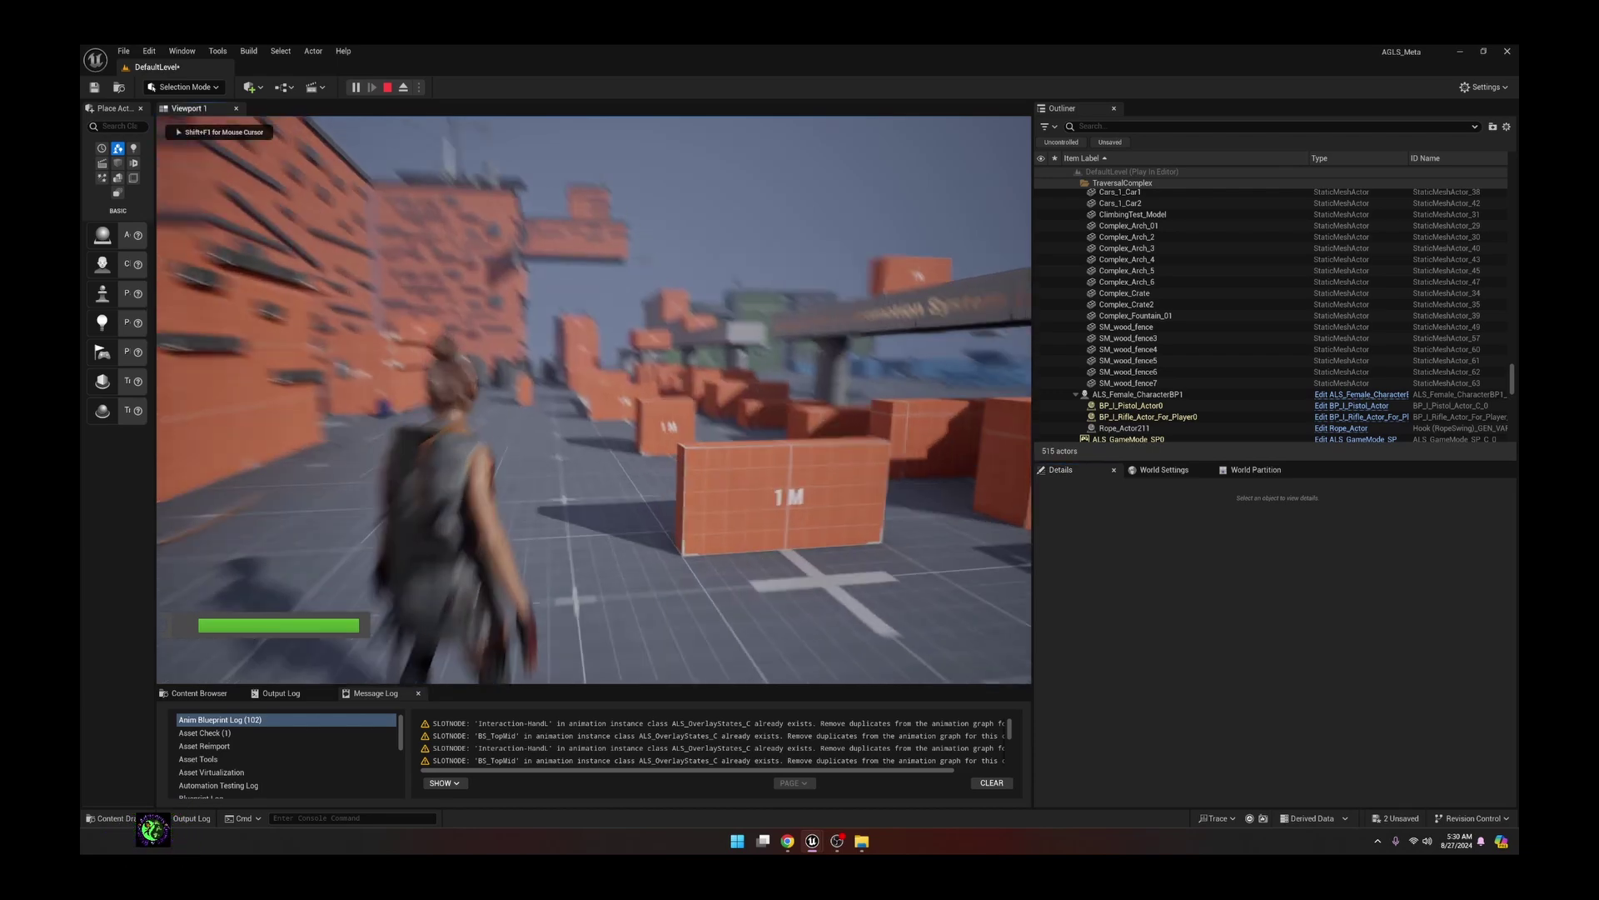
pyautogui.press('space')
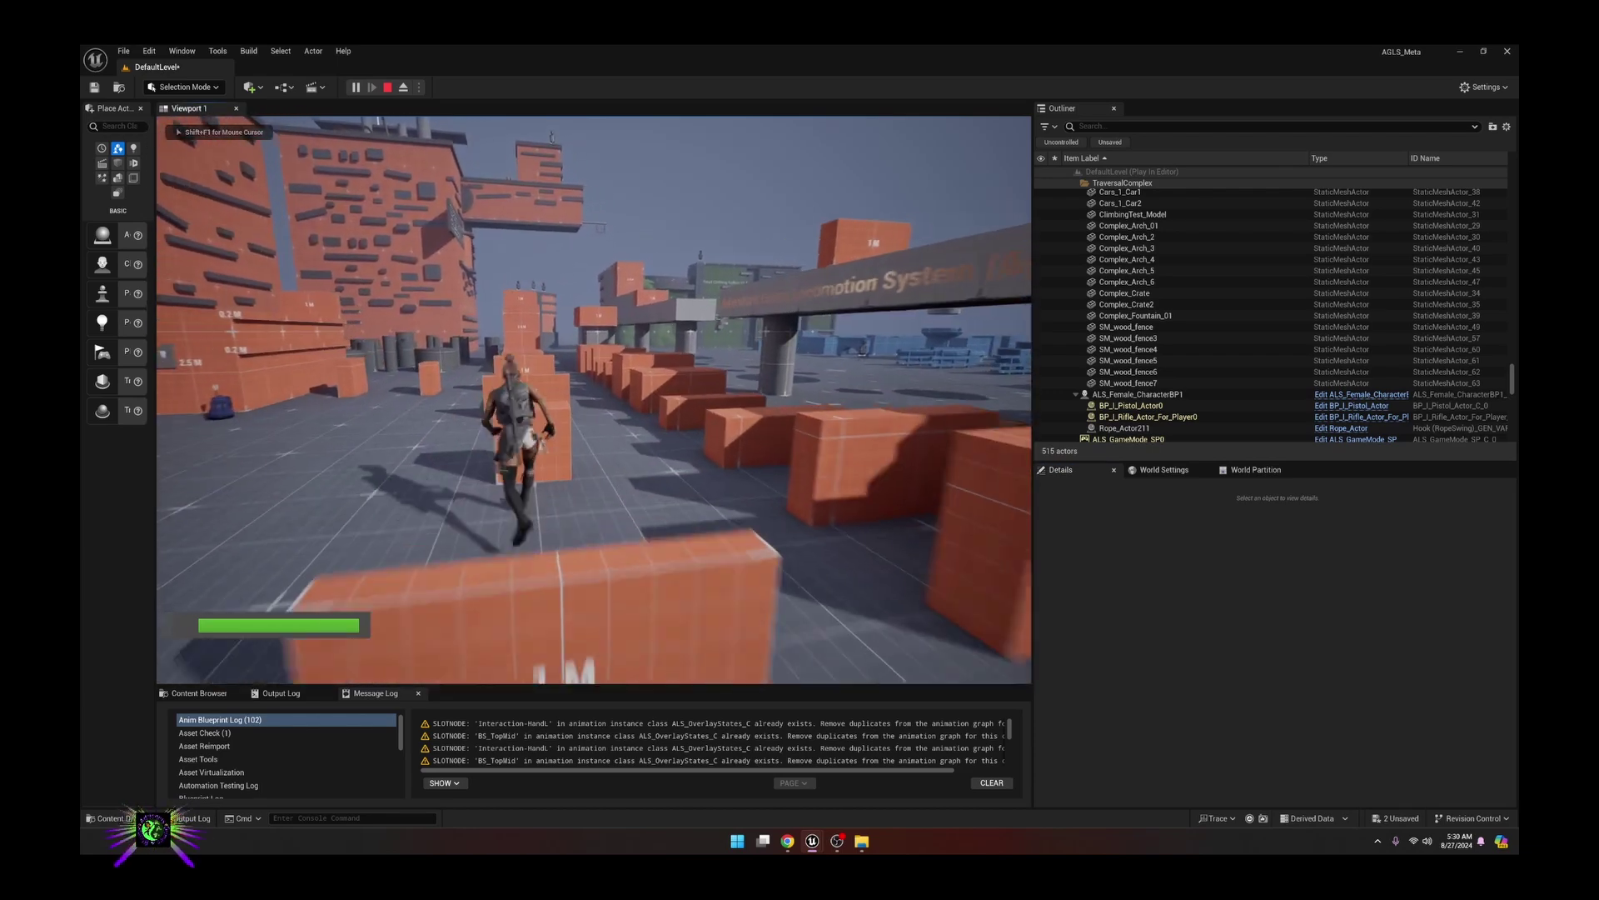
pyautogui.press('space')
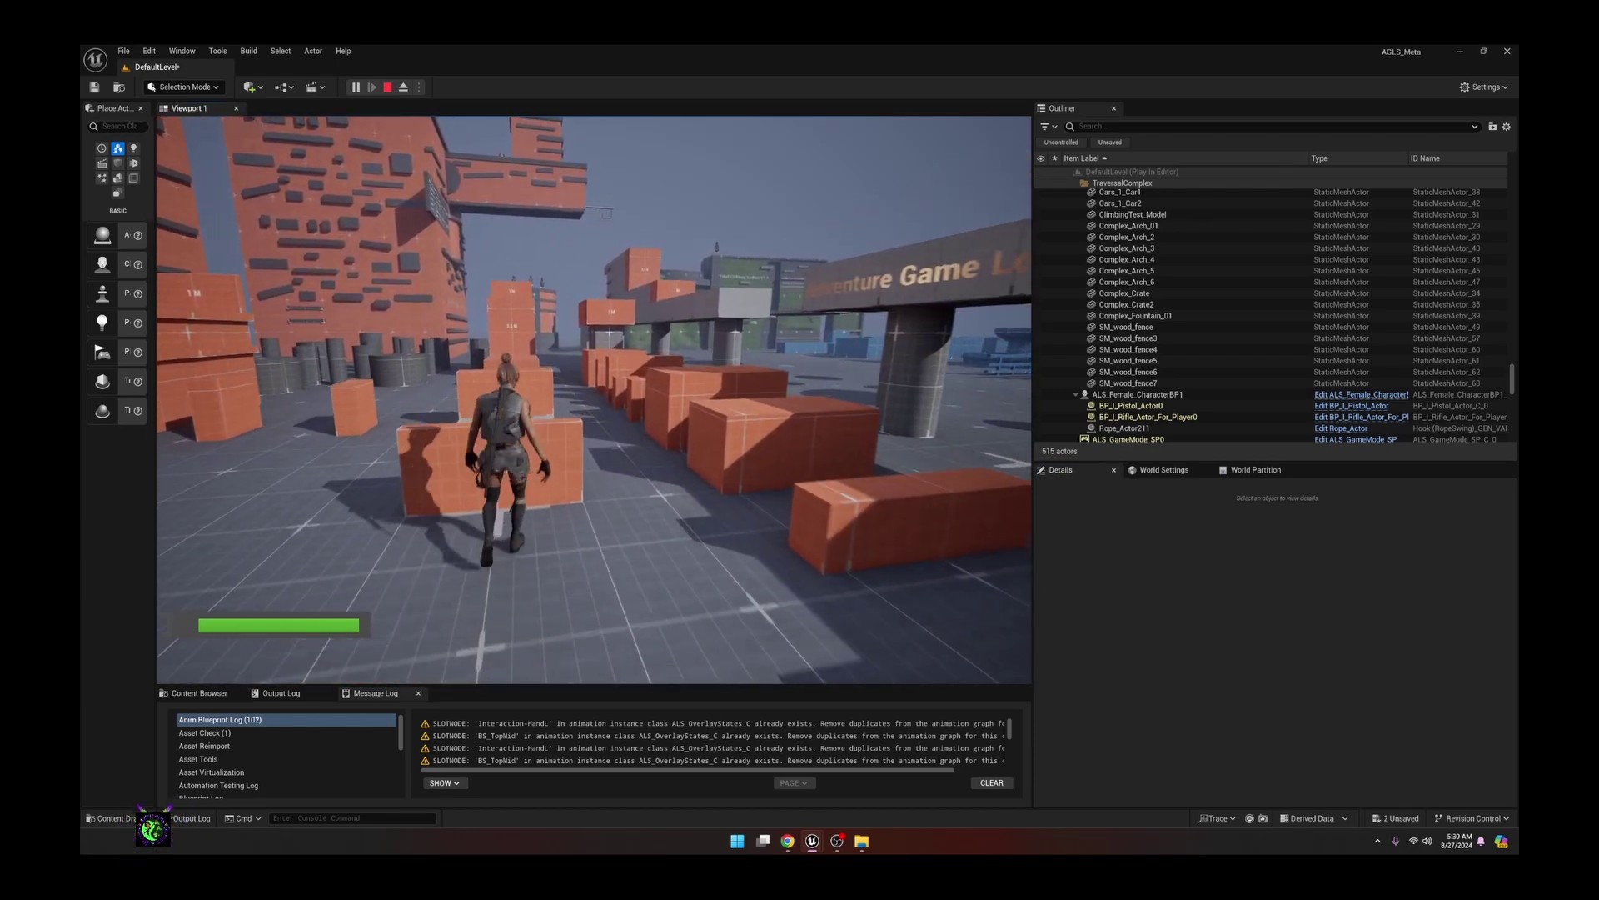
pyautogui.press('space')
pyautogui.press('space')
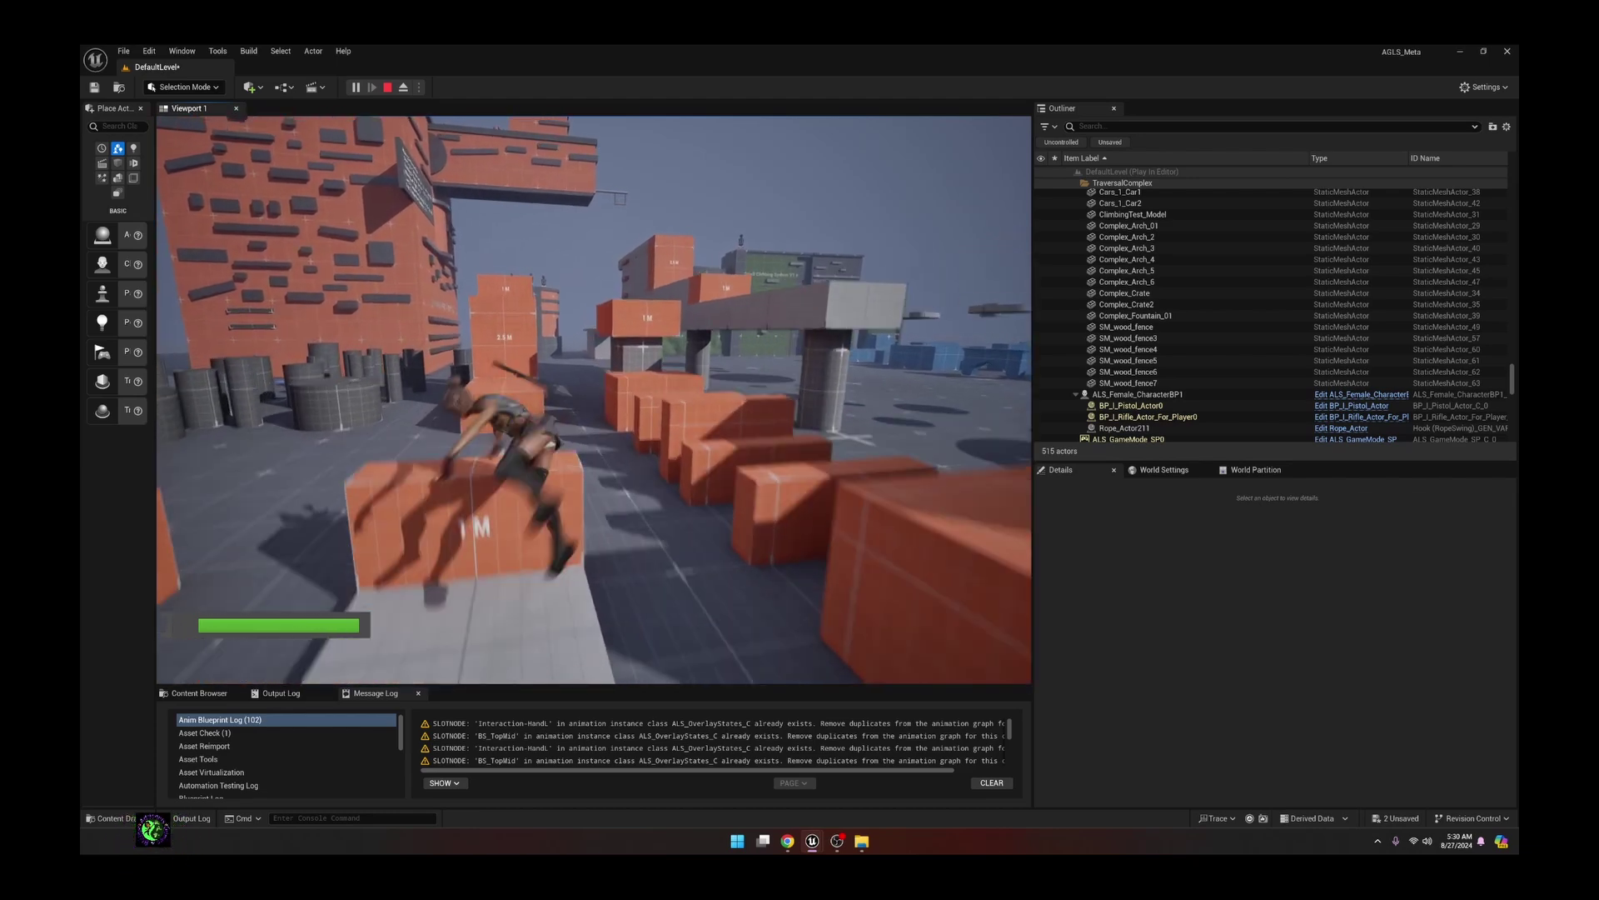
pyautogui.press('a')
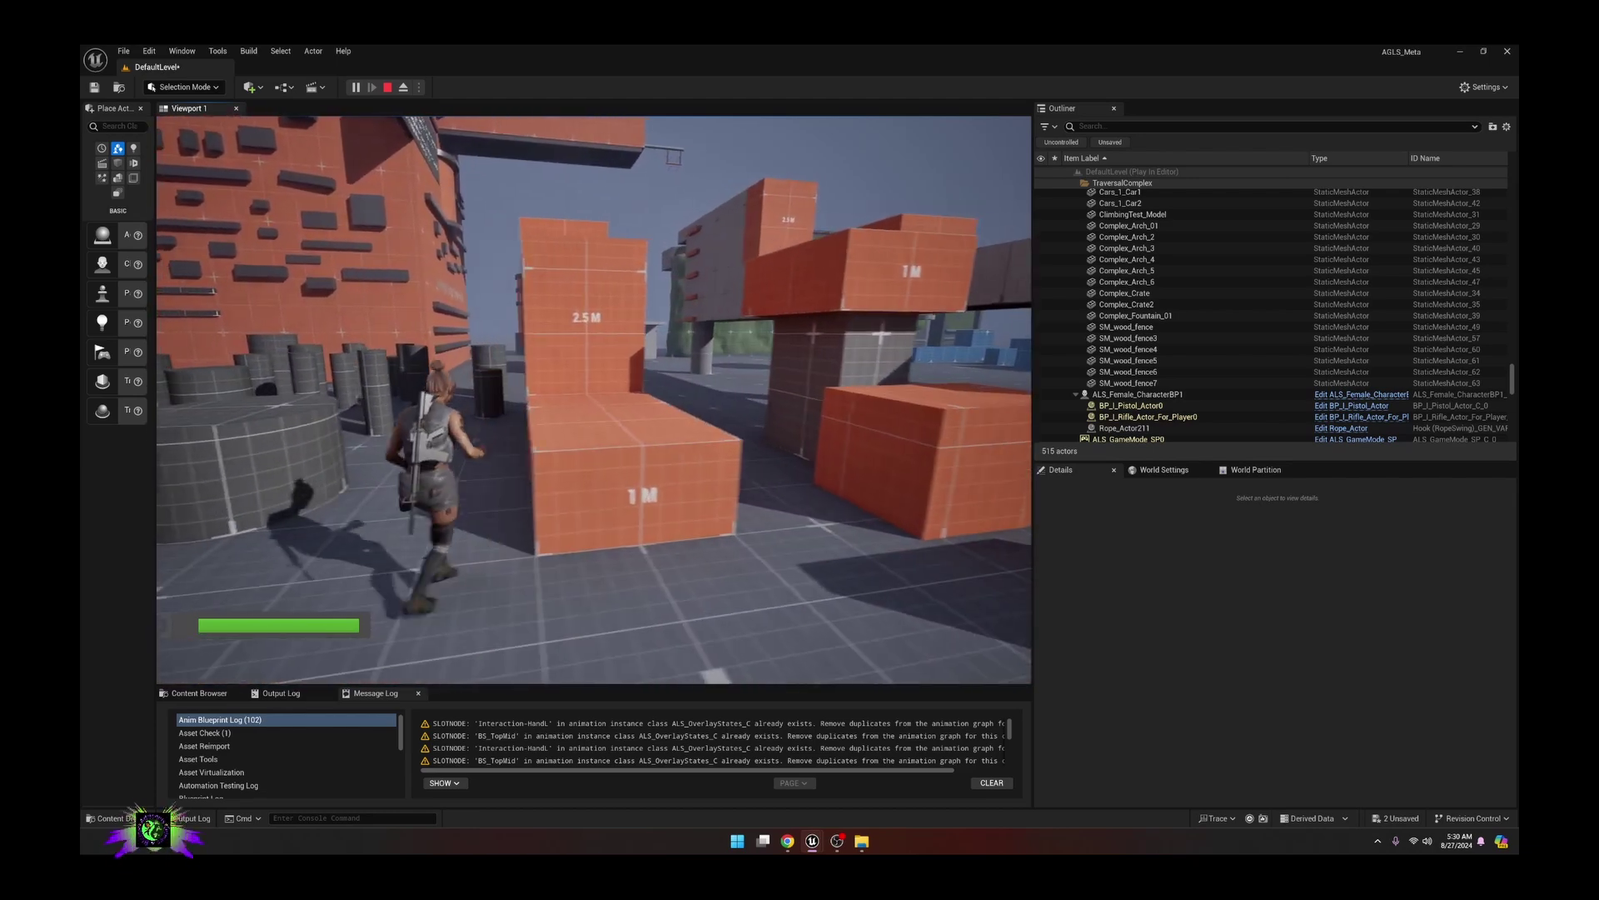
# - Move the character around near the 2.5 M block, check her in full-screen view, and stop the play session
pyautogui.press('s')
pyautogui.press('s')
pyautogui.press('w')
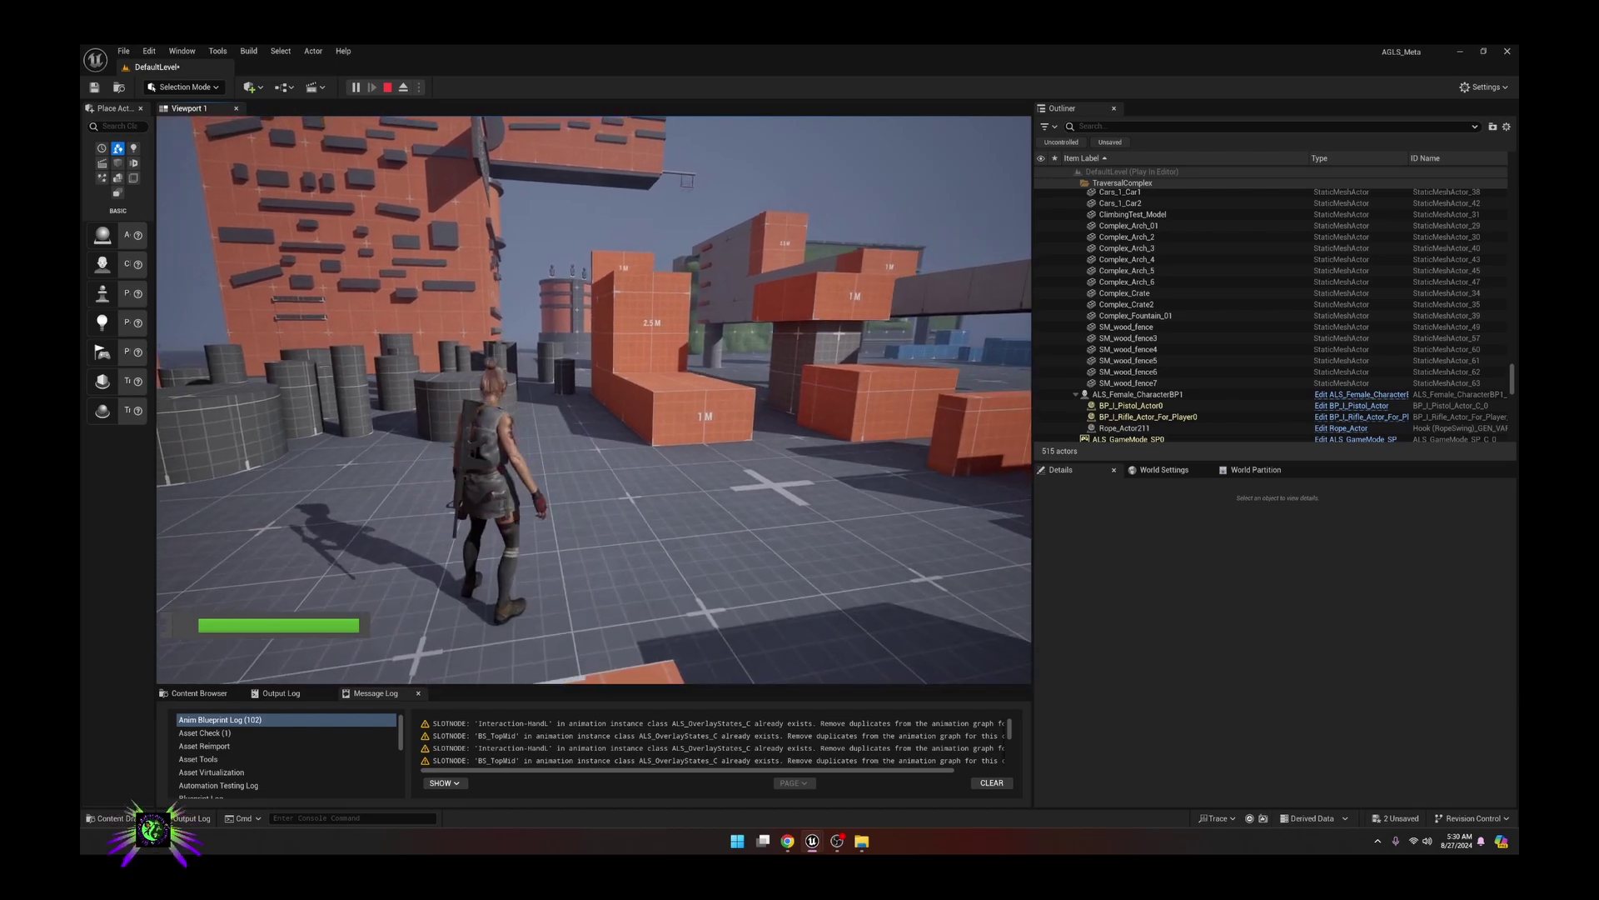
pyautogui.press('F11')
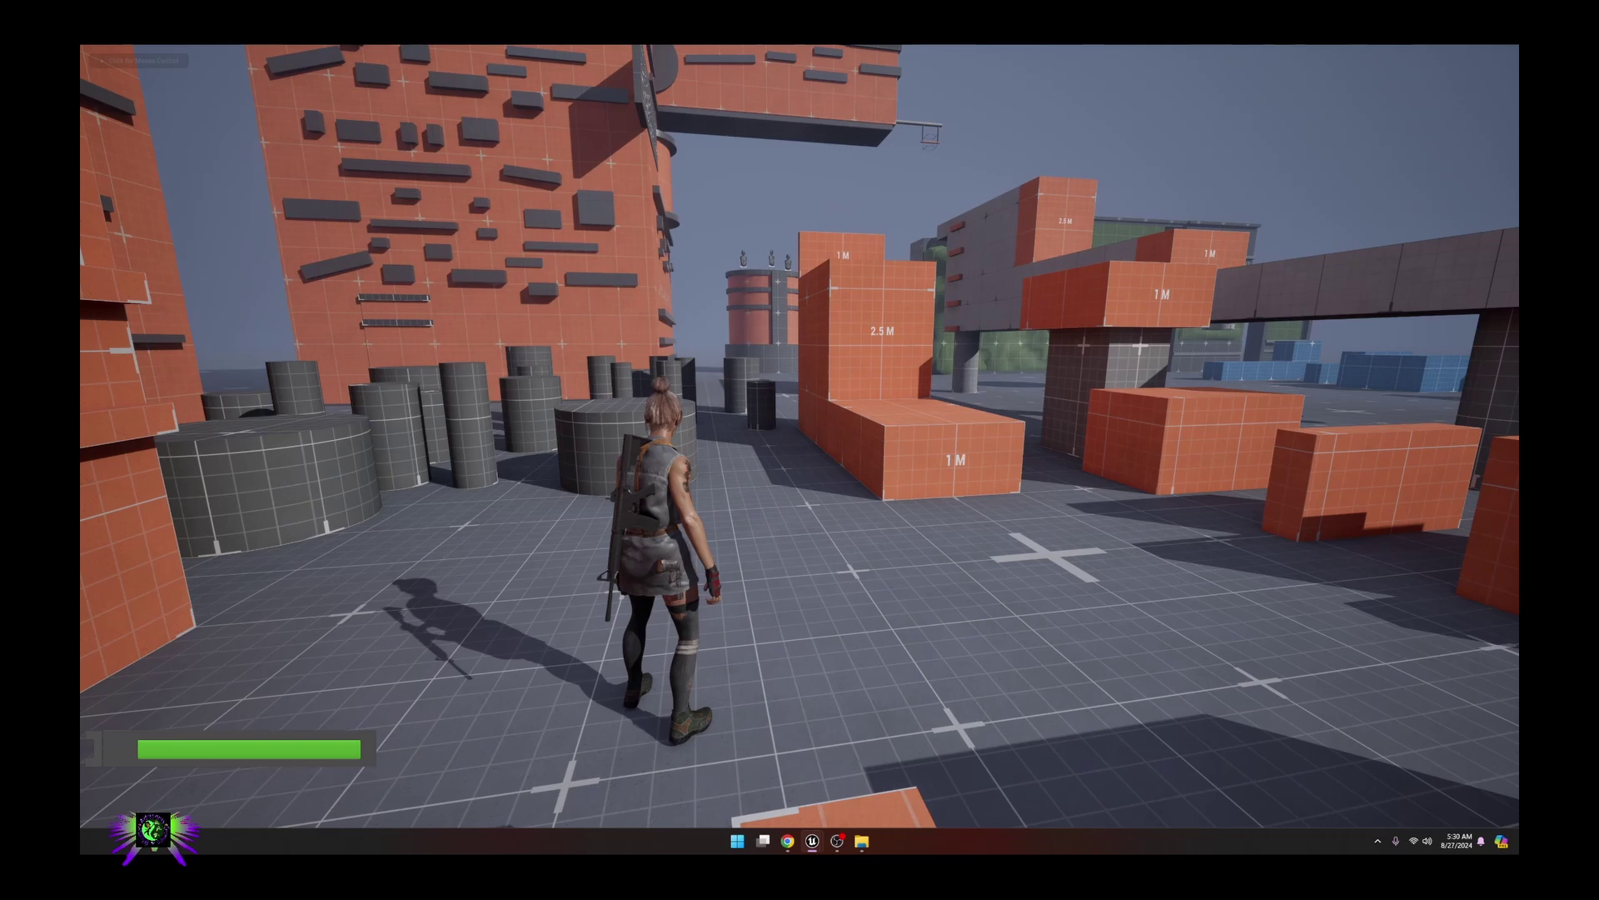
pyautogui.press('F11')
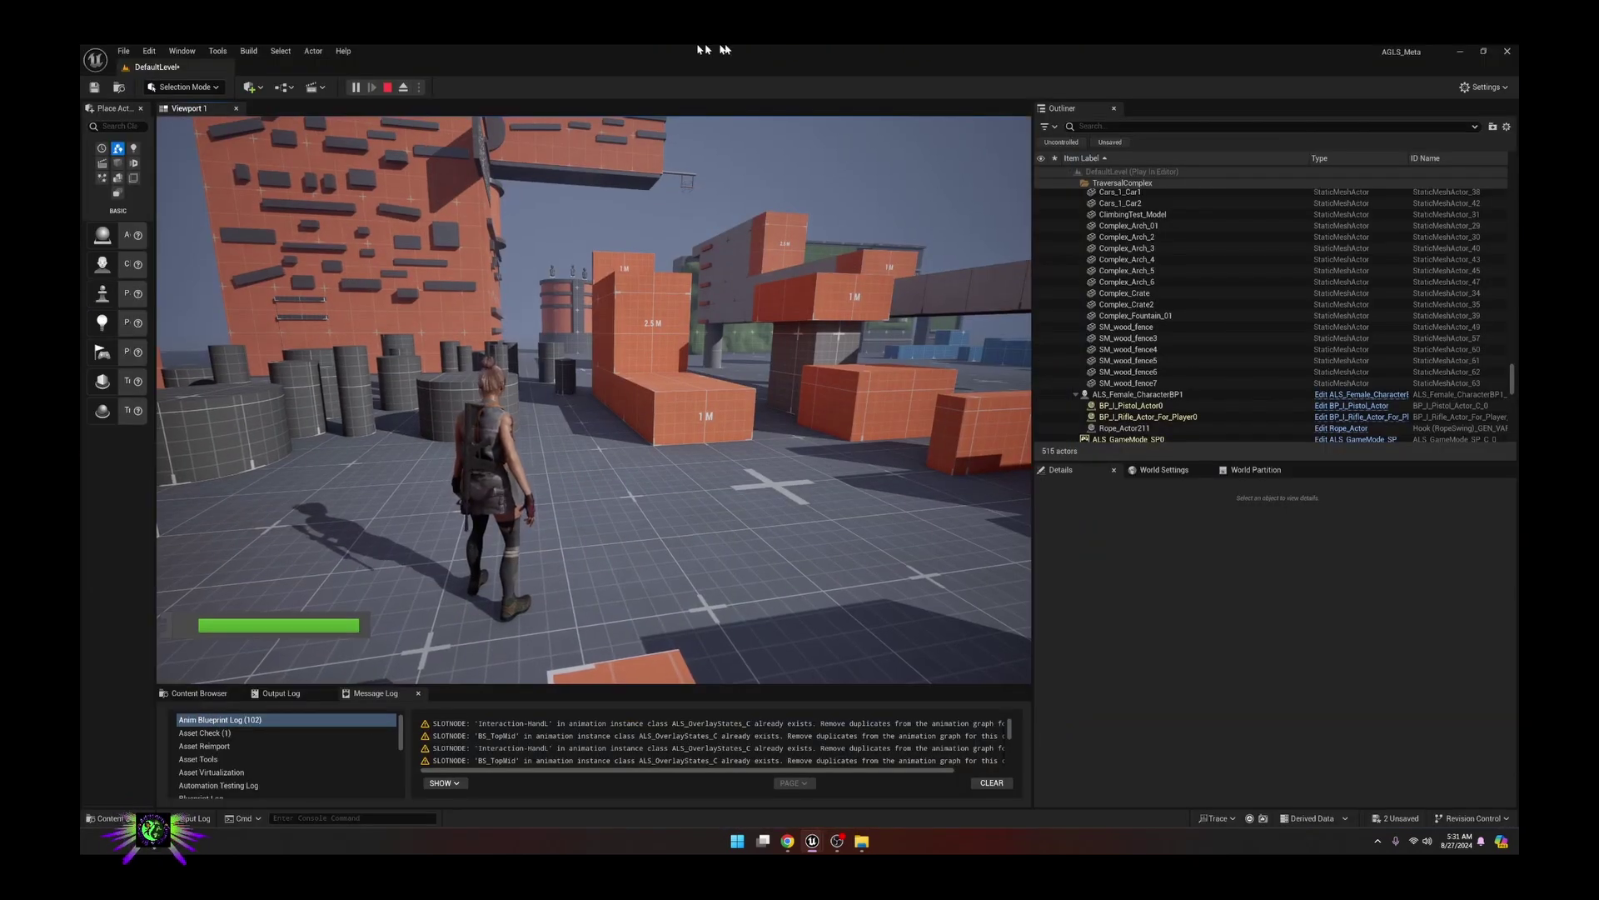
pyautogui.click(390, 88)
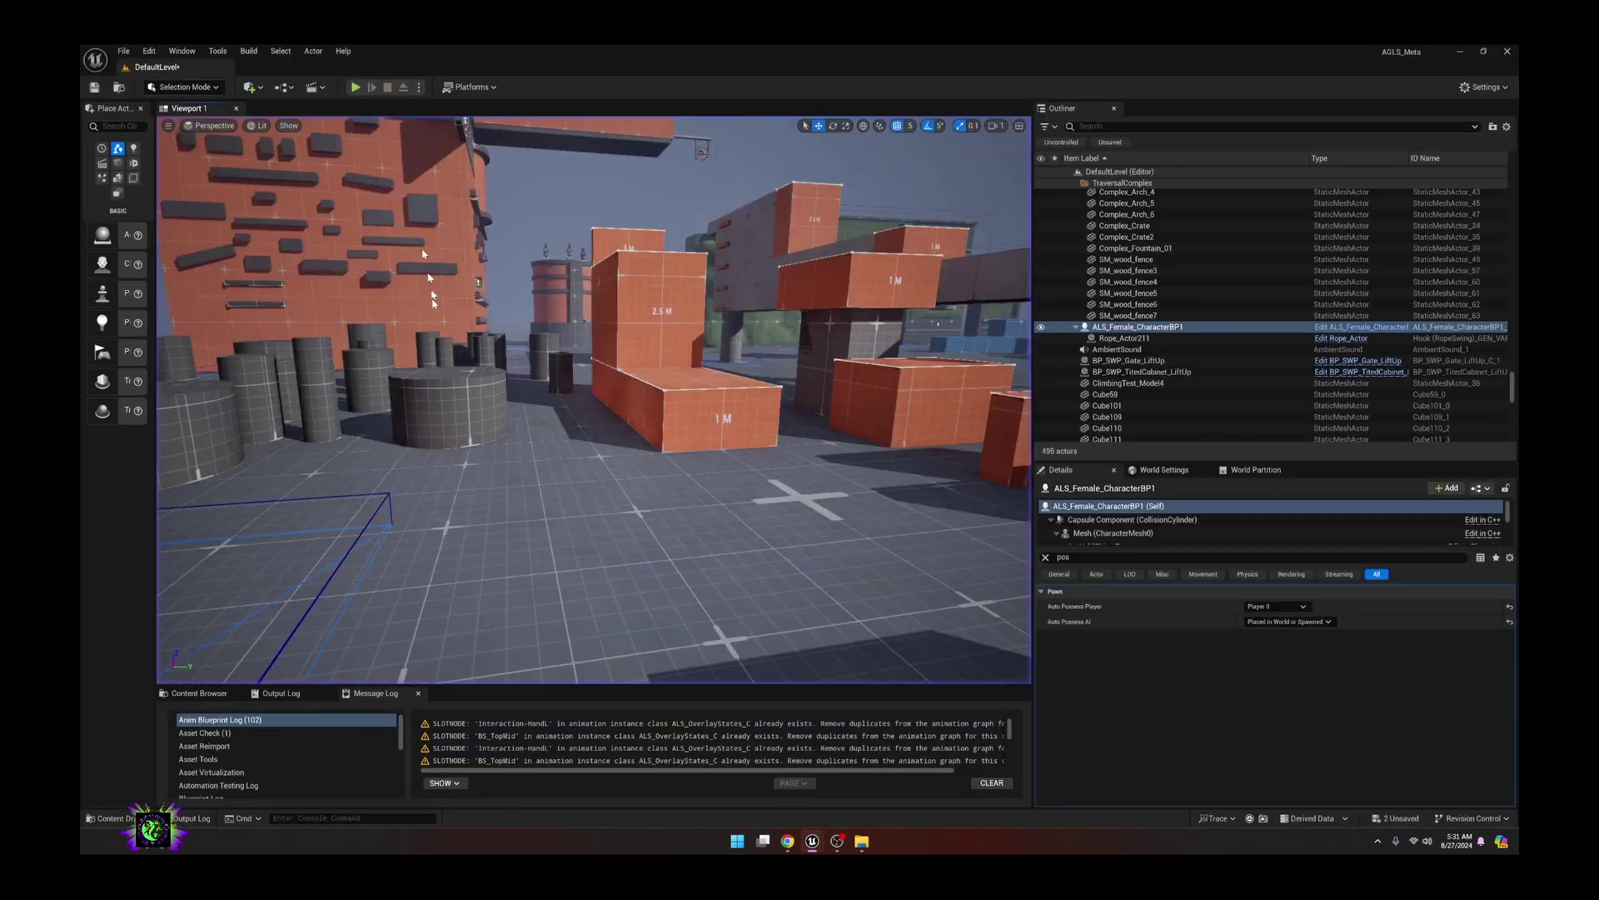
# - Open the Human_AI_Logic folder within the AdvancedLocomotionV4 Blueprints and inspect ALS_Human_Female_AI_CharacterBP
pyautogui.click(117, 818)
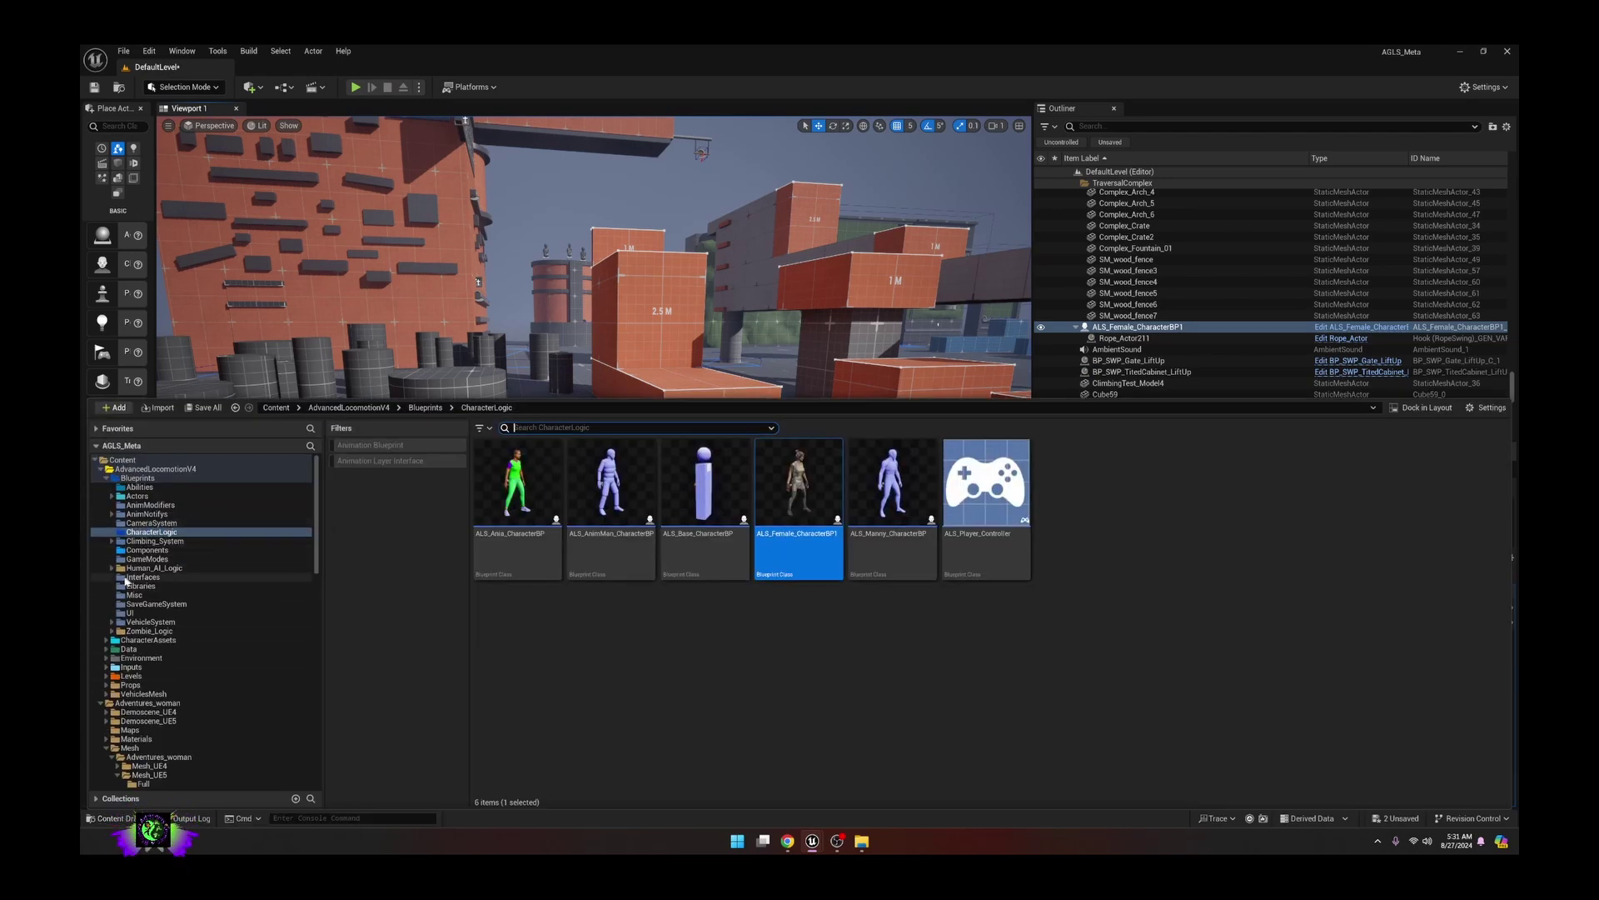
pyautogui.click(143, 469)
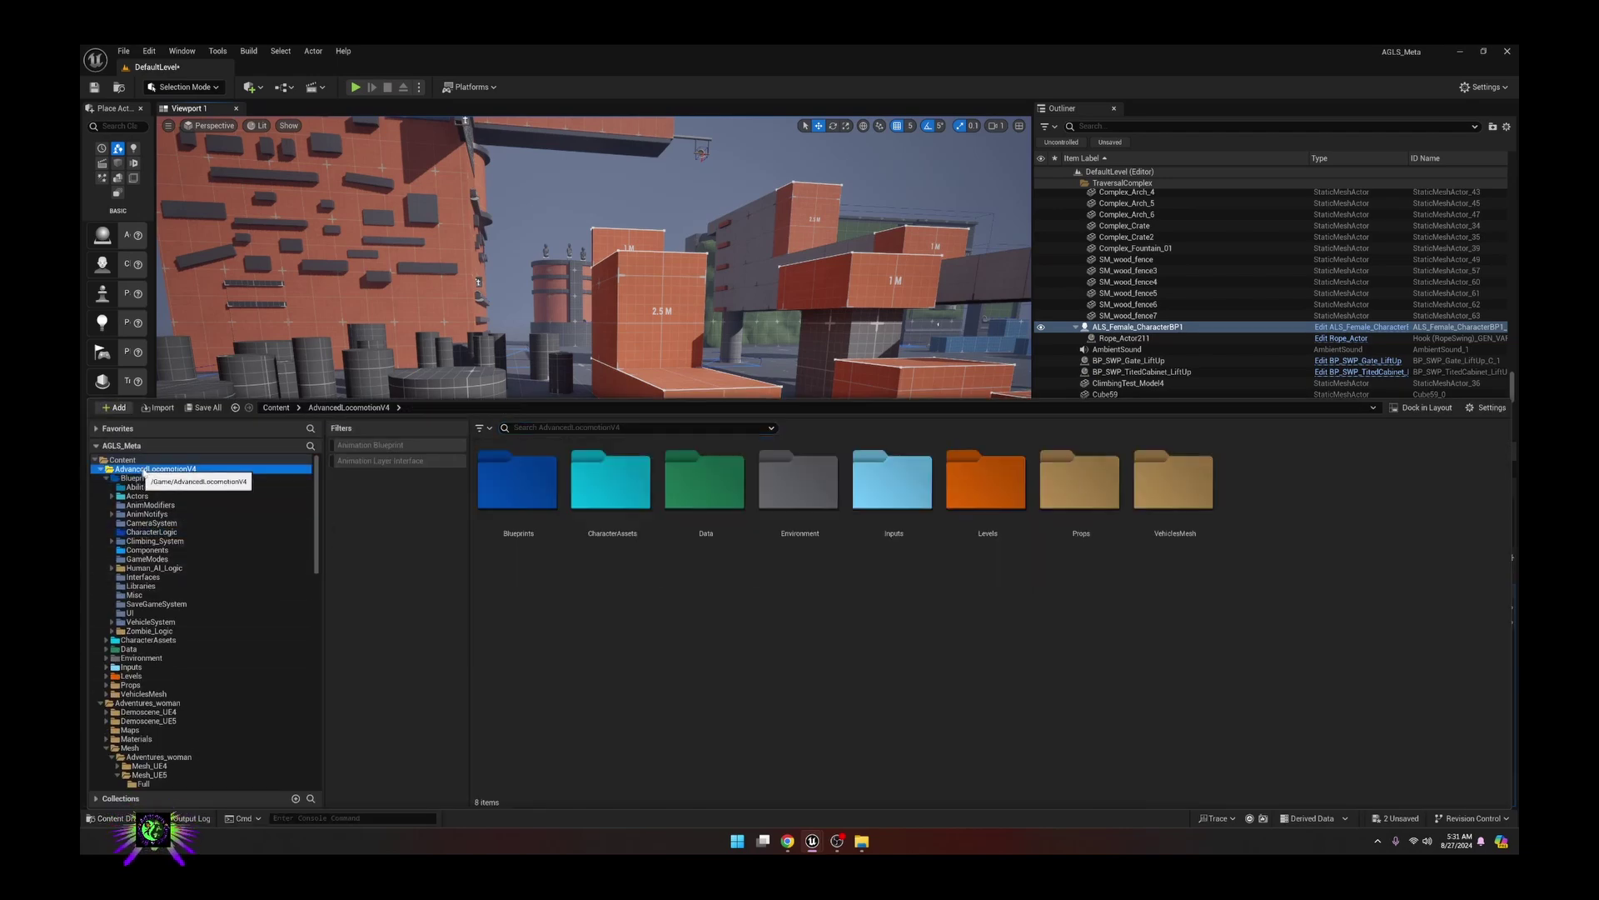
pyautogui.doubleClick(517, 481)
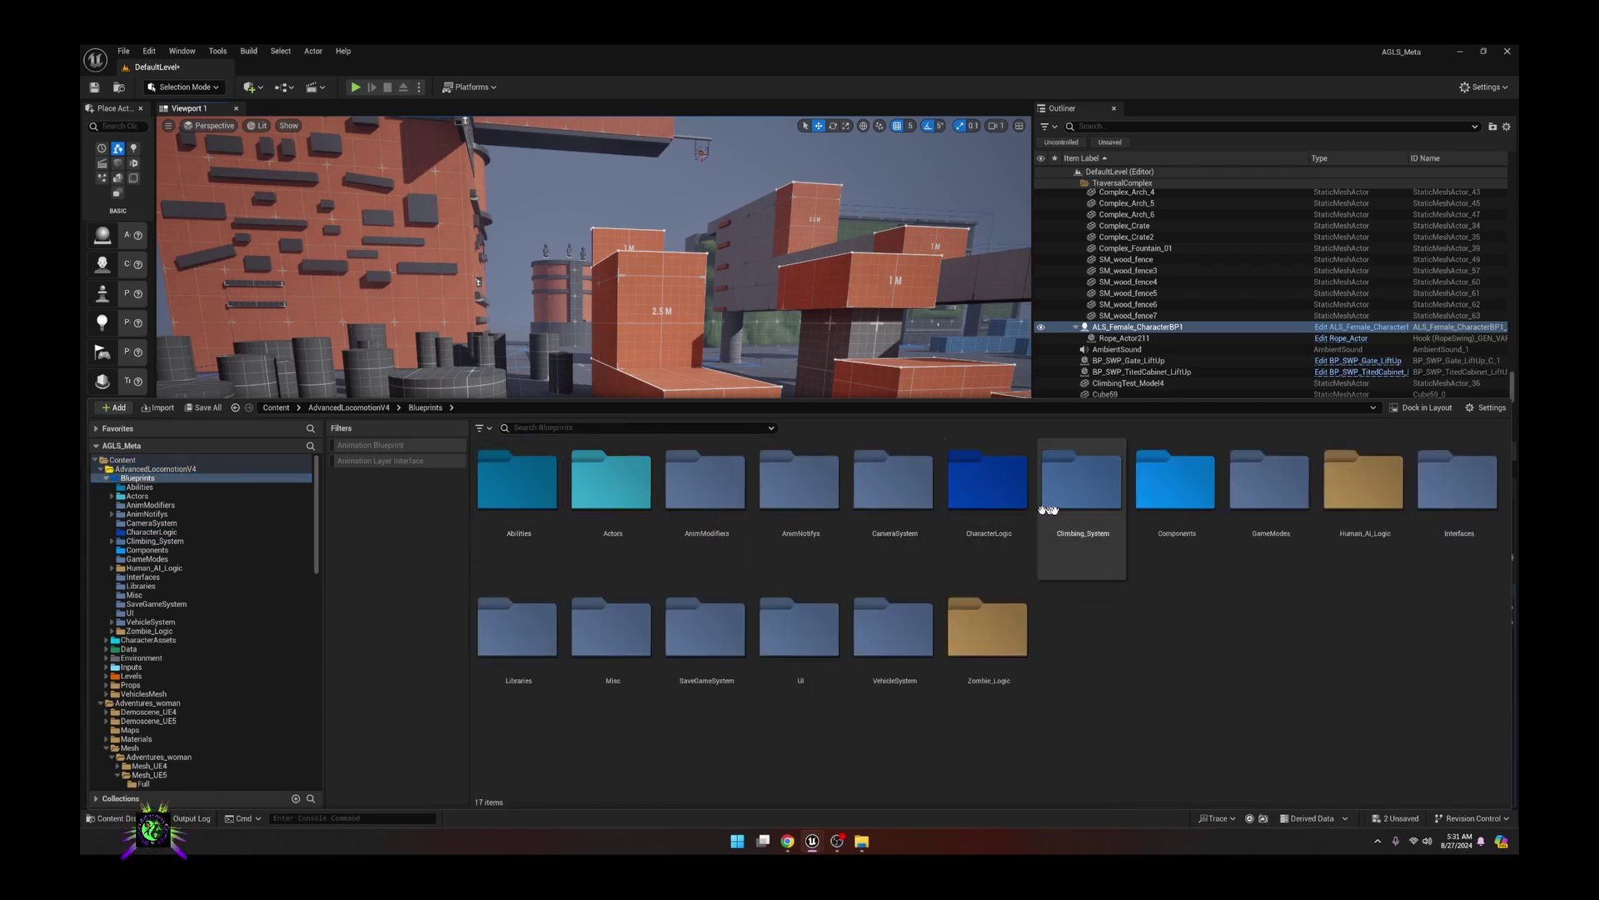
pyautogui.doubleClick(1364, 505)
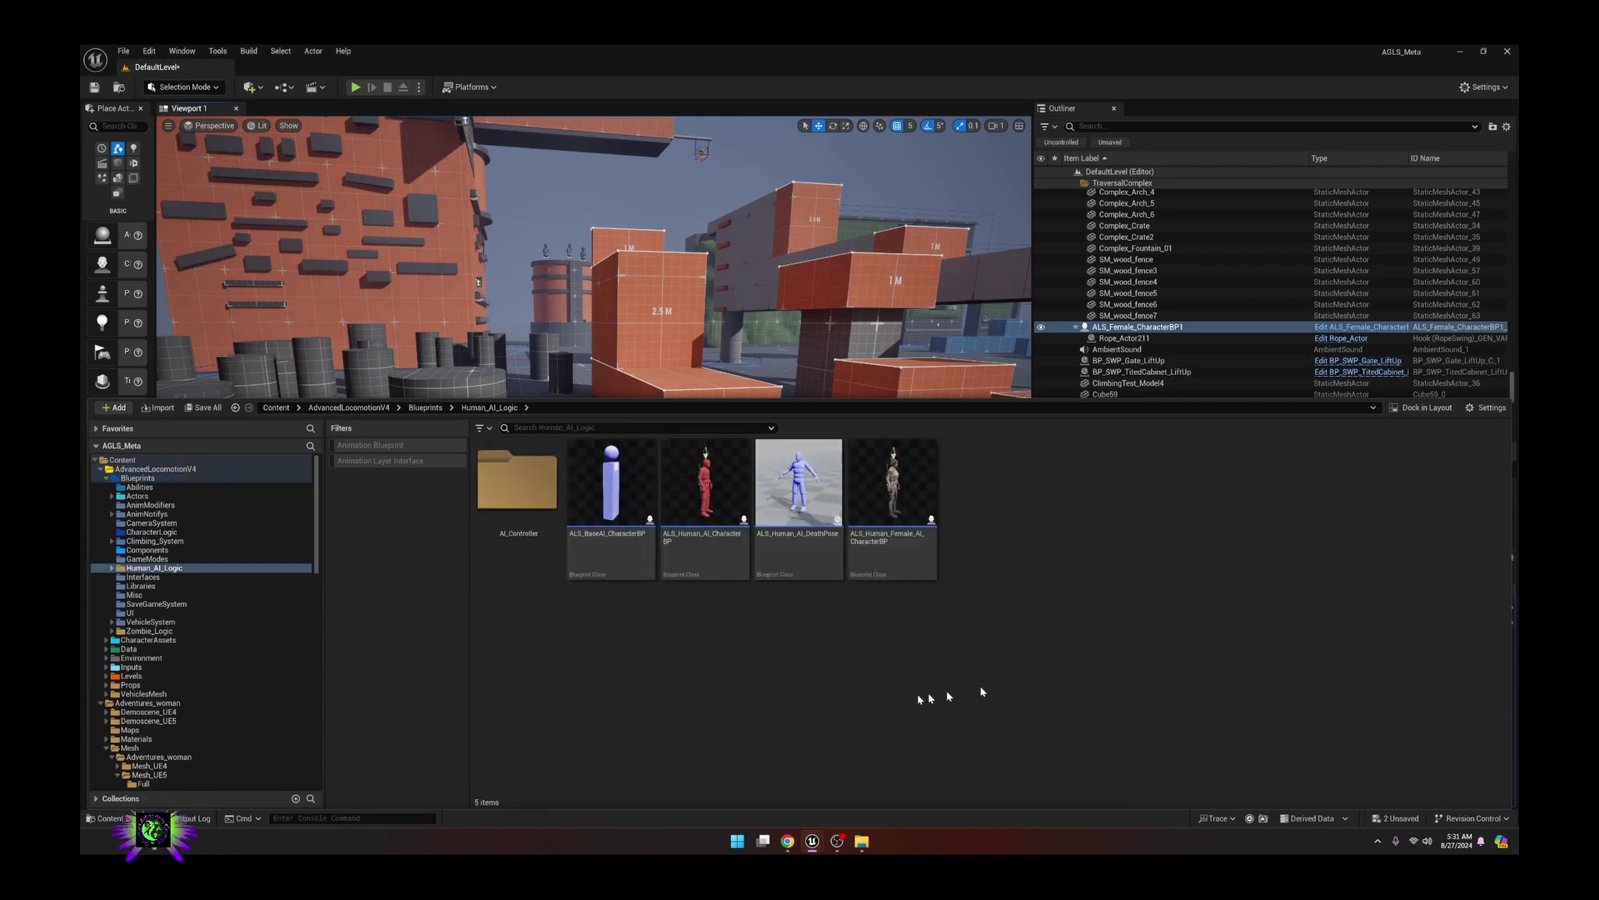
pyautogui.moveTo(905, 513)
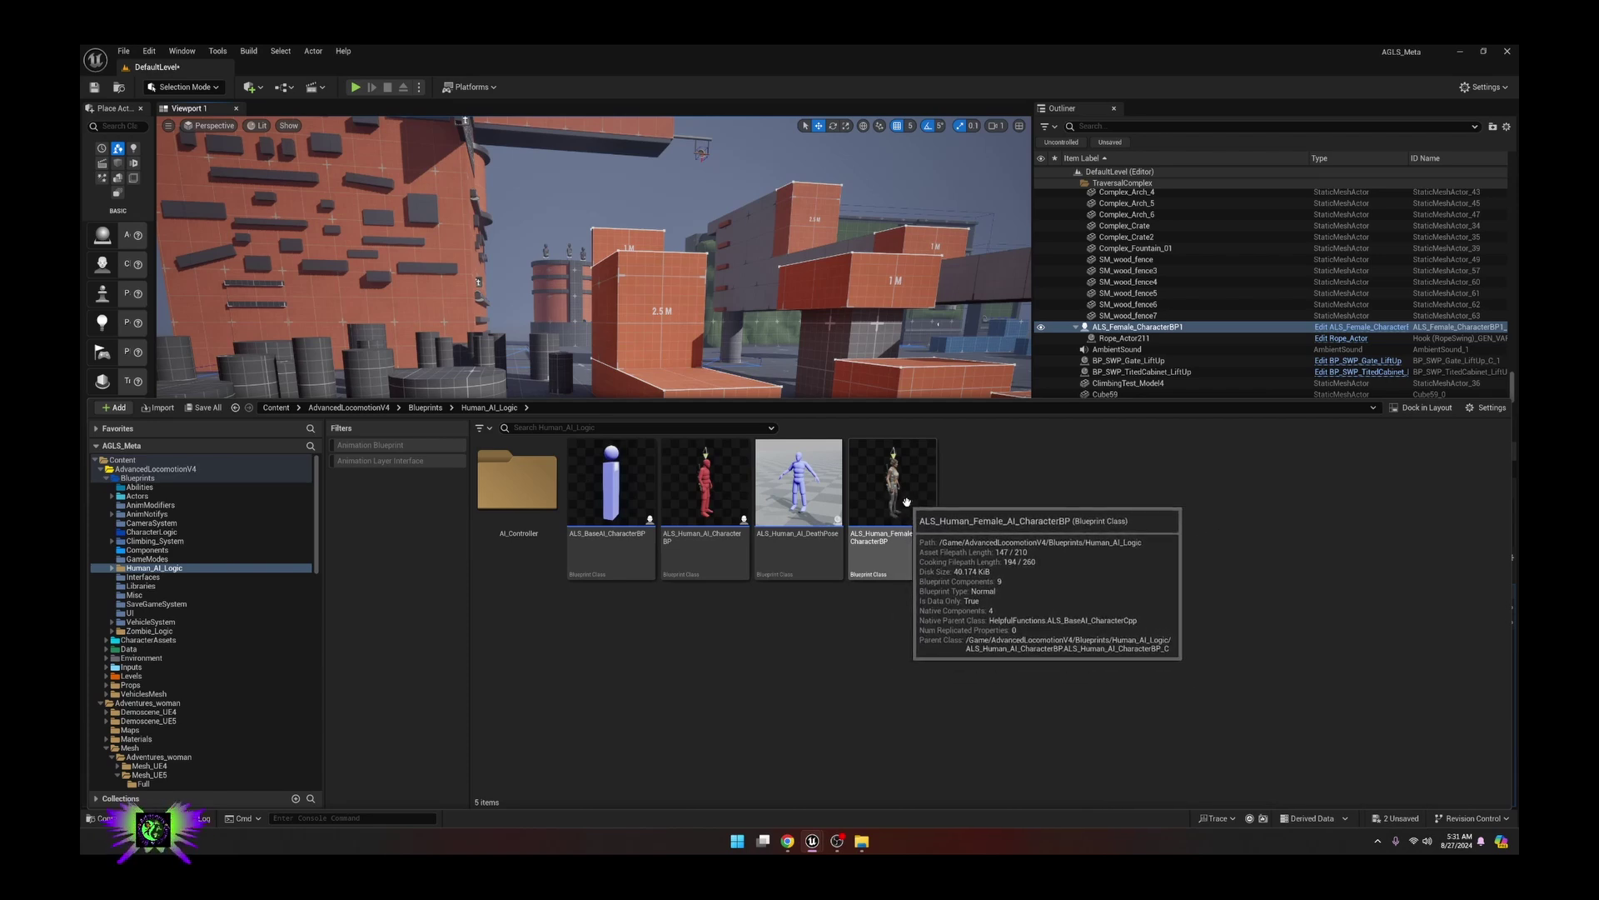
# - Create a child blueprint class of ALS_Human_AI_CharacterBP in the Human_AI_Logic folder, keeping the default name ALS_Human_AI_CharacterBP_Child
pyautogui.rightClick(735, 513)
pyautogui.click(782, 539)
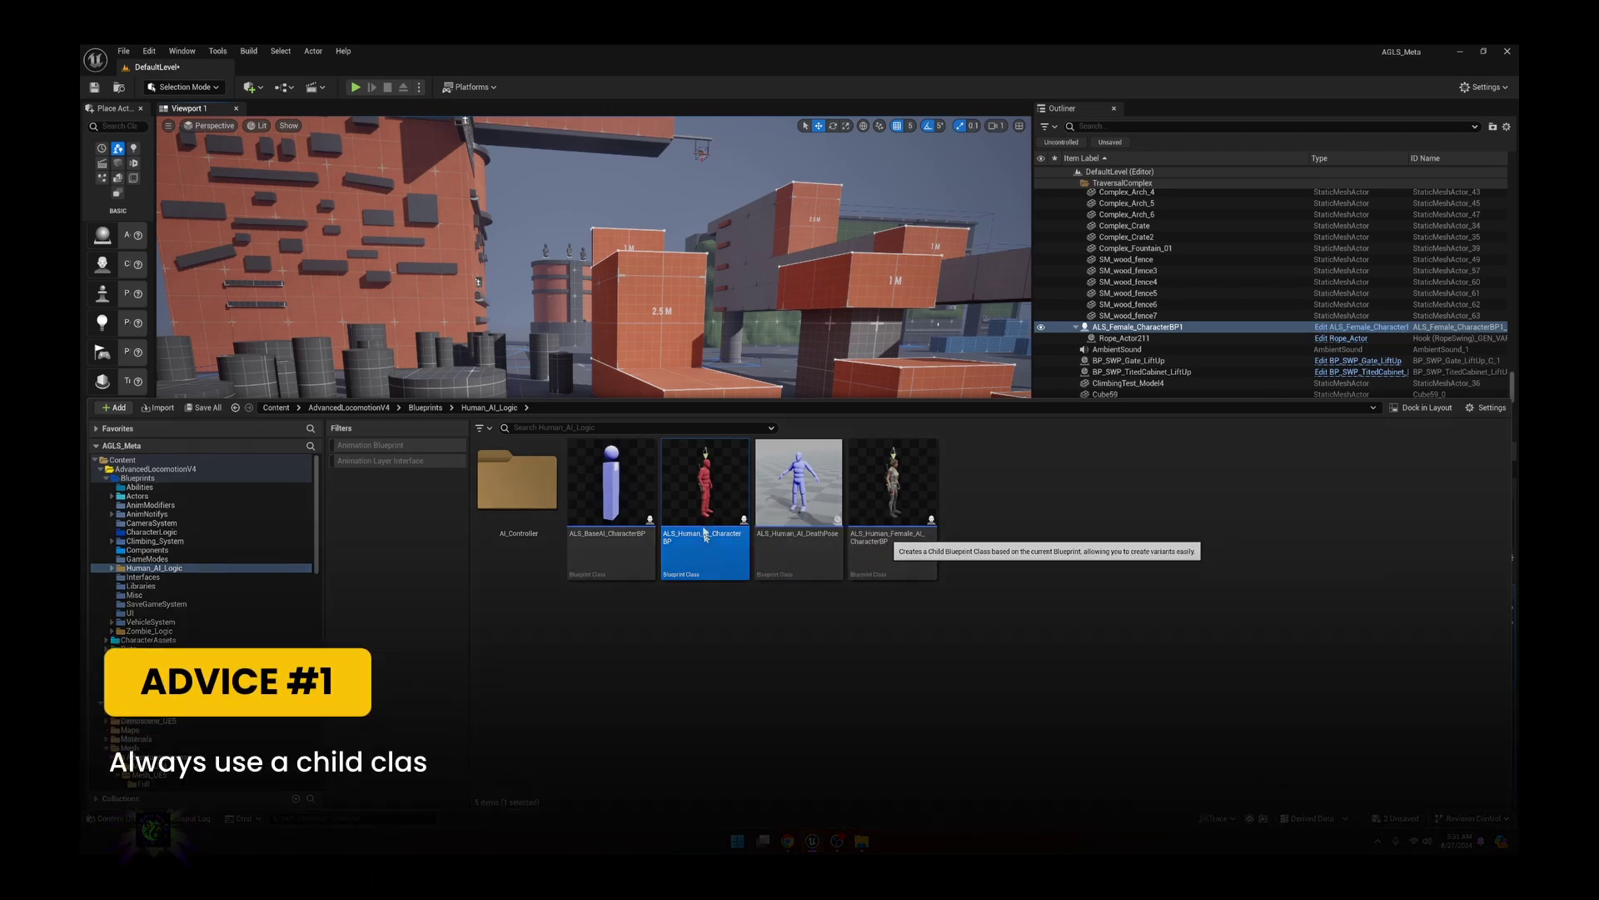
pyautogui.doubleClick(689, 500)
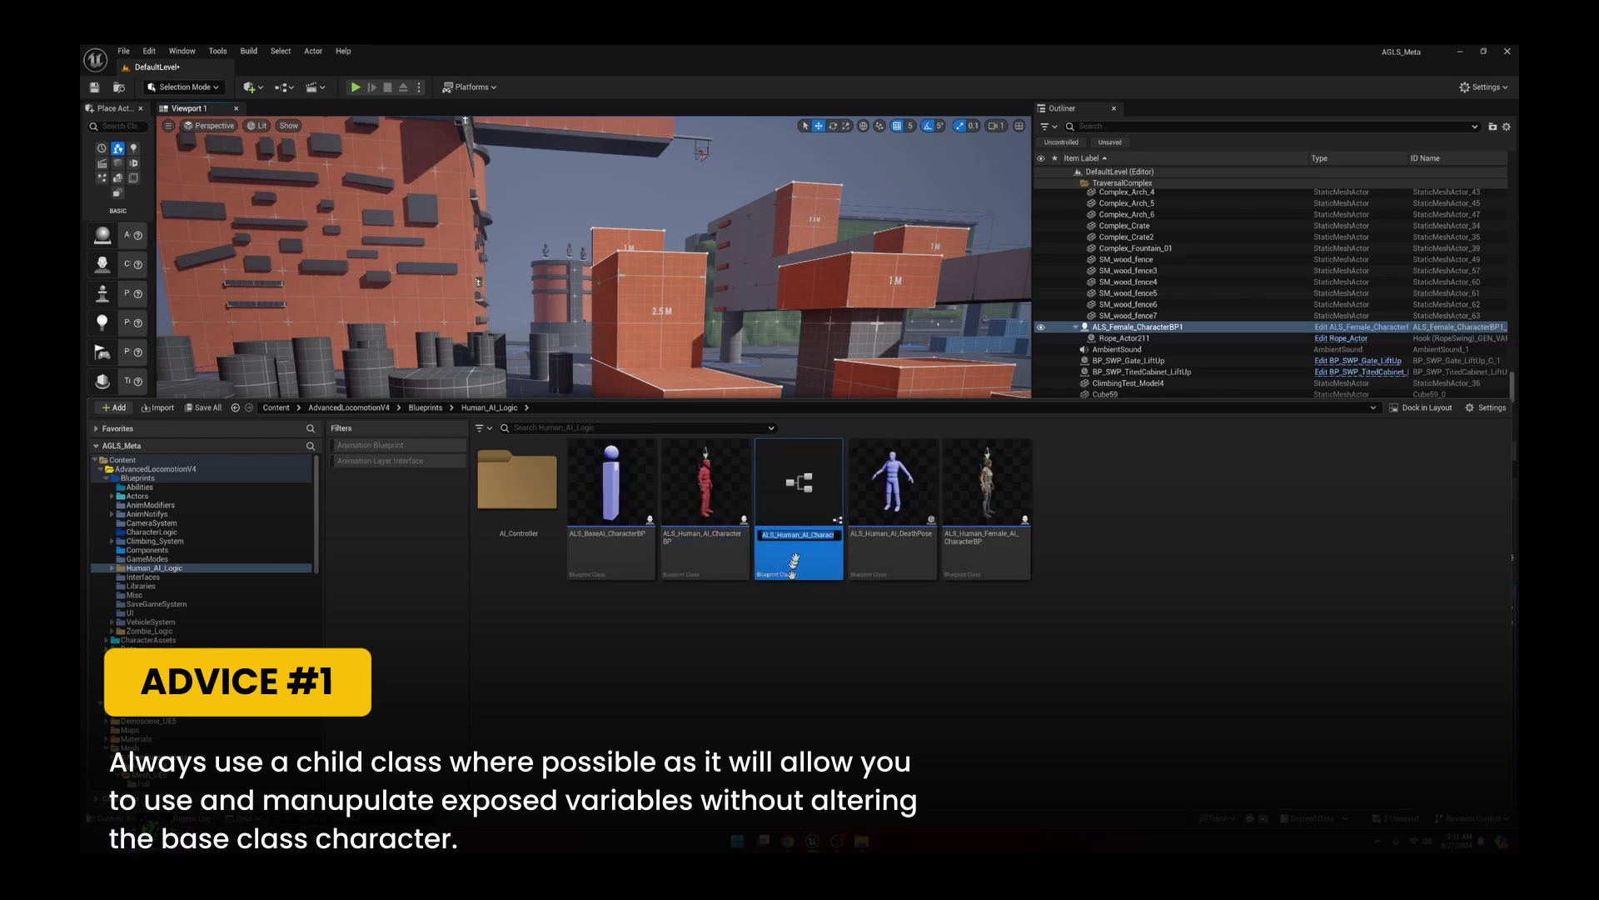
pyautogui.press('Return')
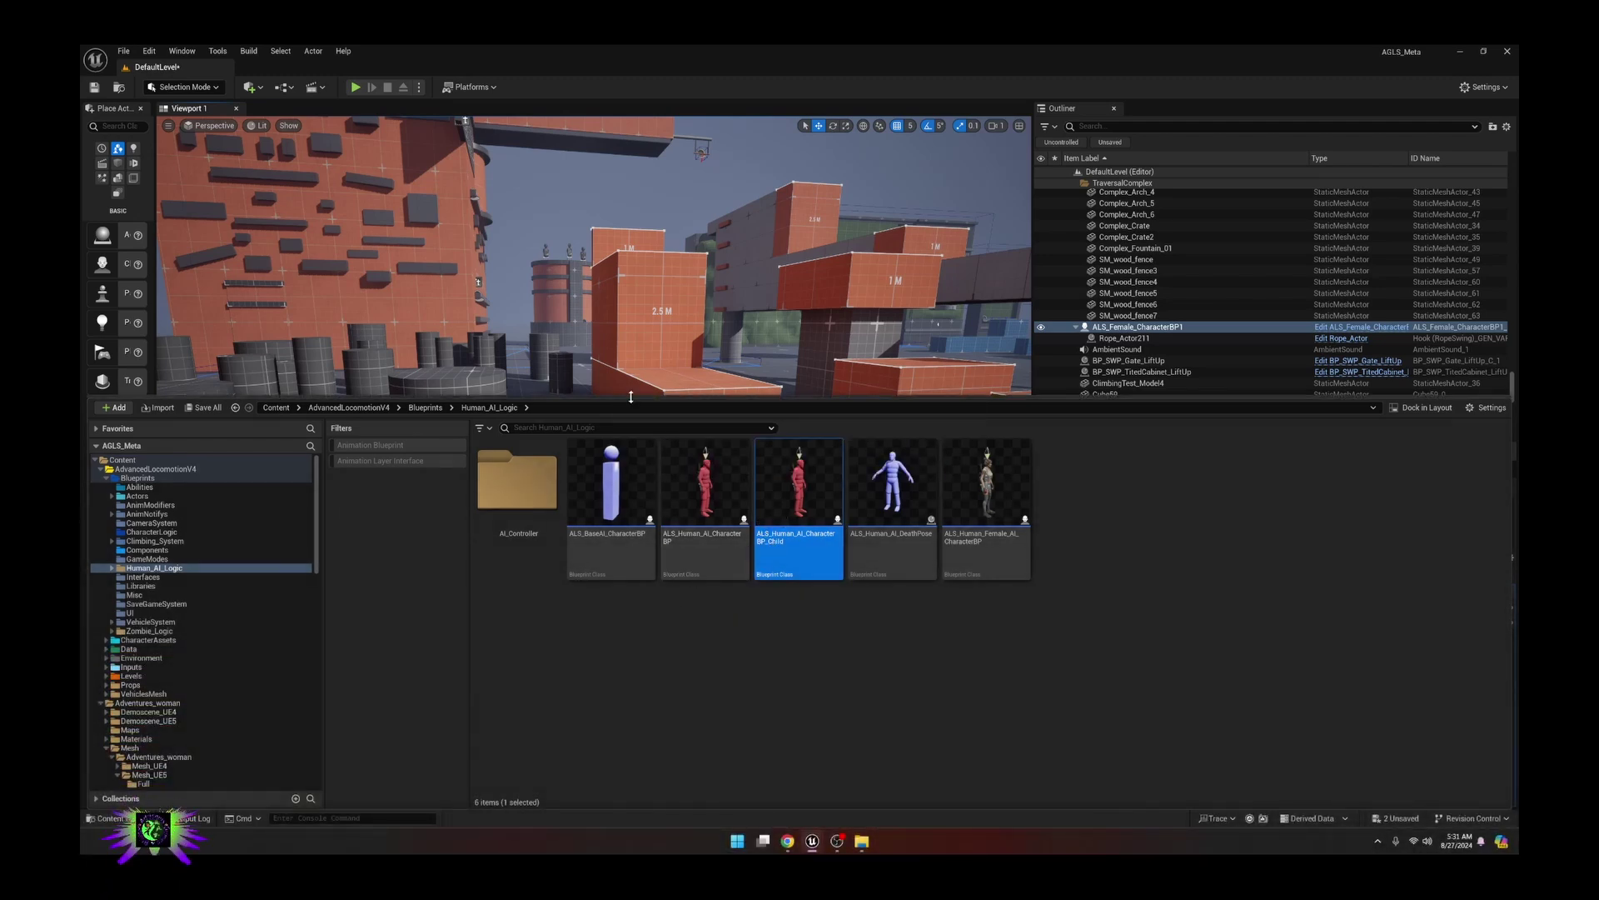
# - Place the ALS_Human_AI_CharacterBP_Child blueprint in the level on the open floor near the 2.5 M block stack
pyautogui.moveTo(630, 404); pyautogui.dragTo(683, 581)
pyautogui.moveTo(798, 662); pyautogui.dragTo(566, 505)
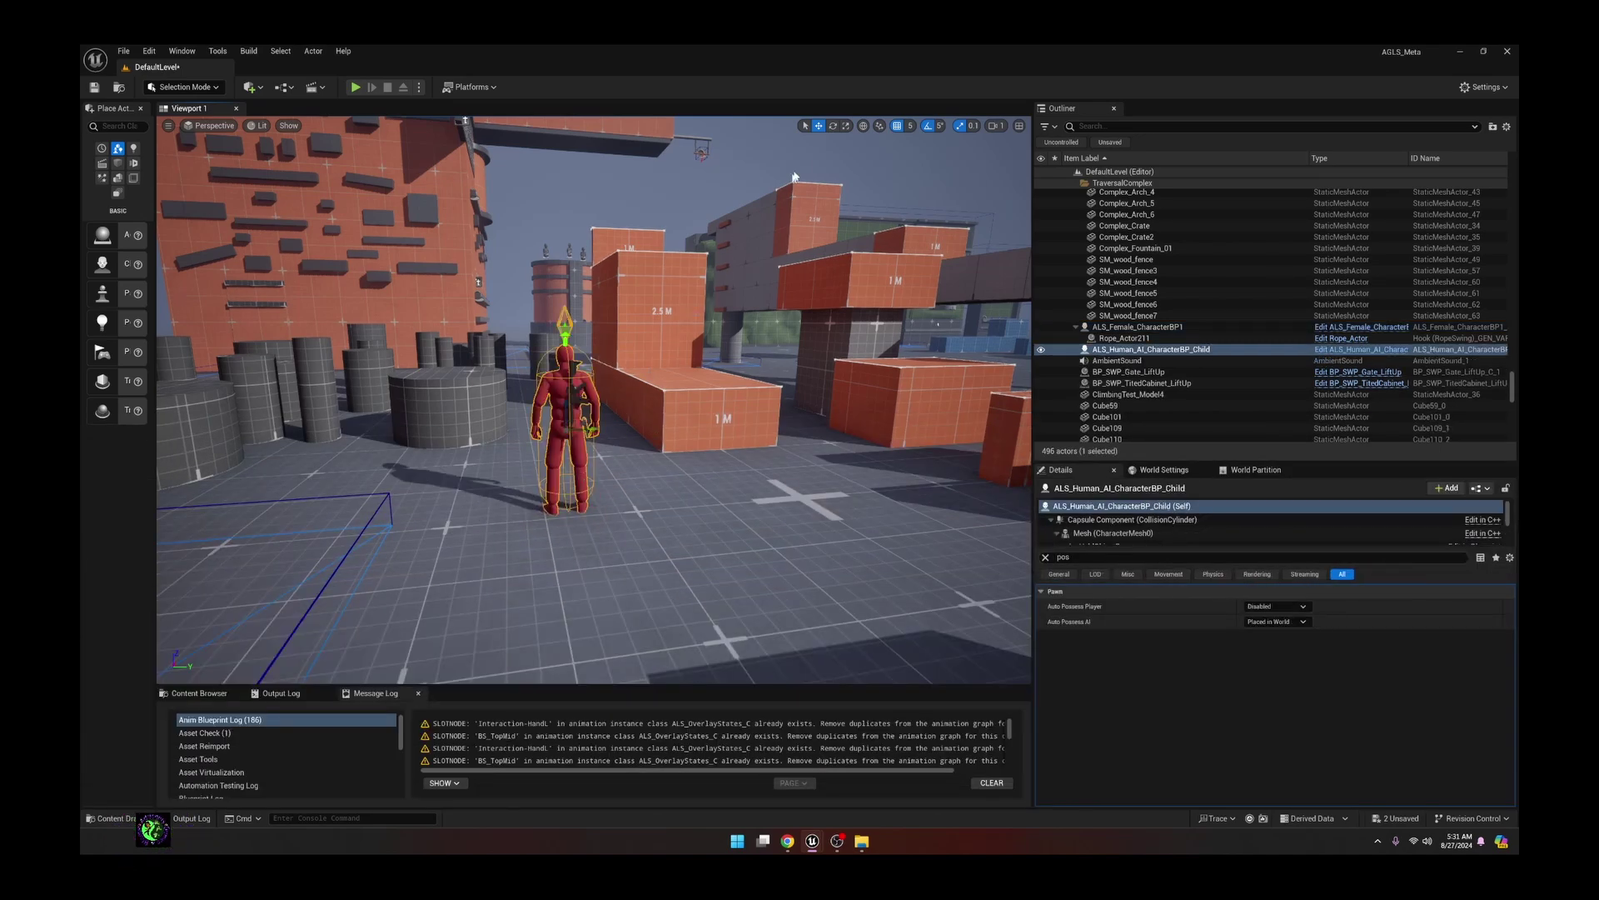
pyautogui.moveTo(747, 320); pyautogui.dragTo(587, 371, button='right')
pyautogui.press('s')
pyautogui.moveTo(758, 164); pyautogui.dragTo(718, 136, button='right')
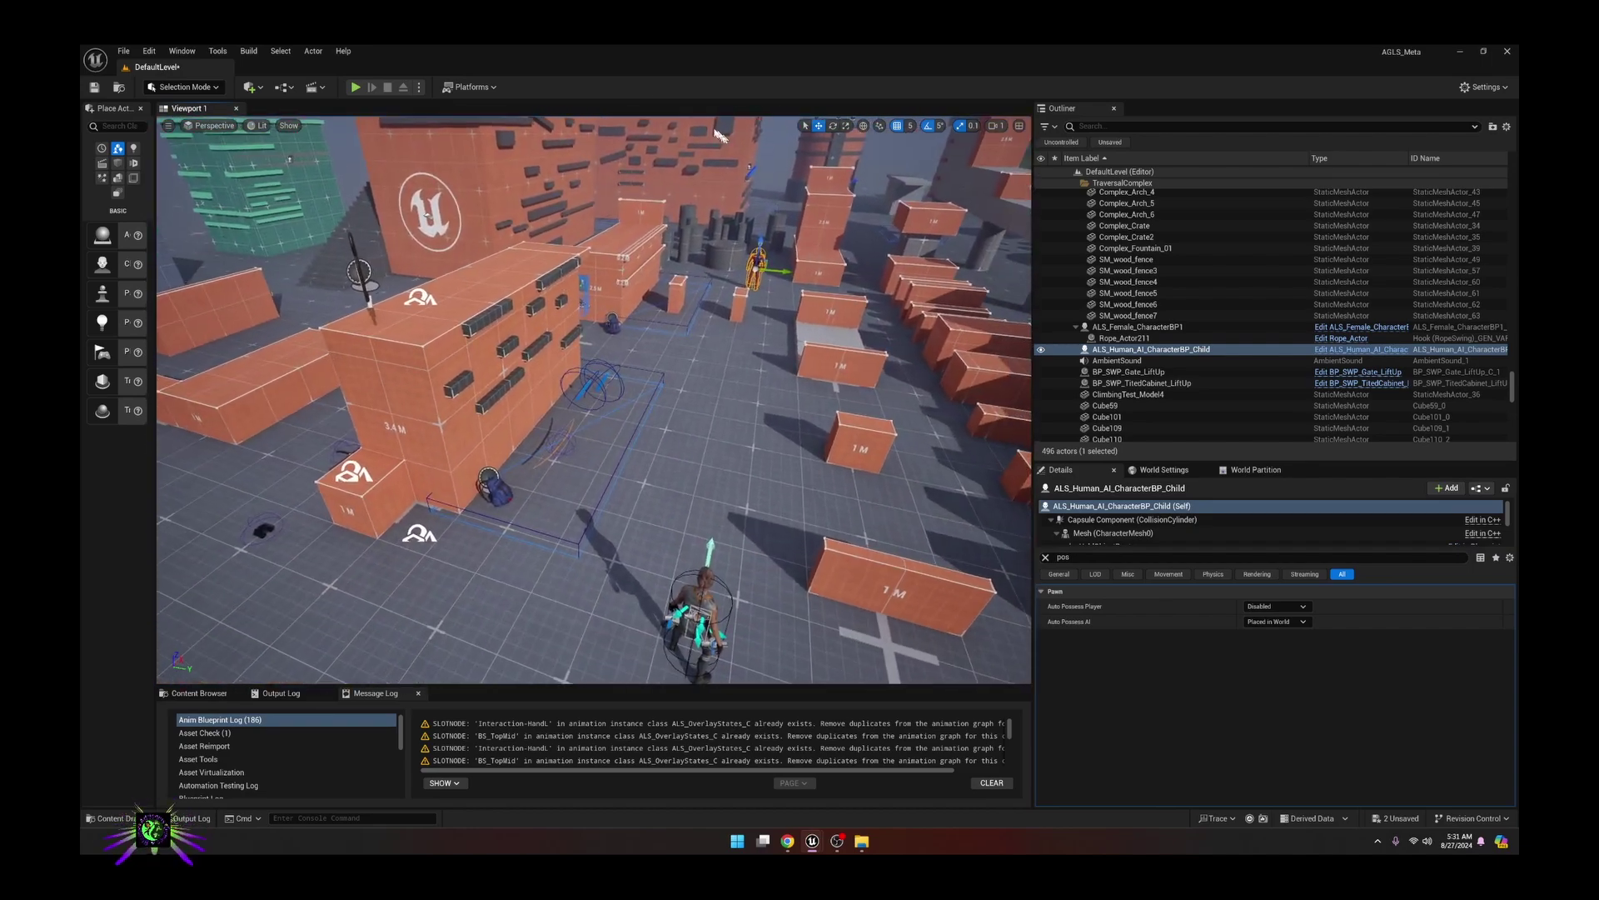
# - Play the level, walk the female character toward the red AI character, and equip the M9 pistol
pyautogui.click(355, 86)
pyautogui.press('w')
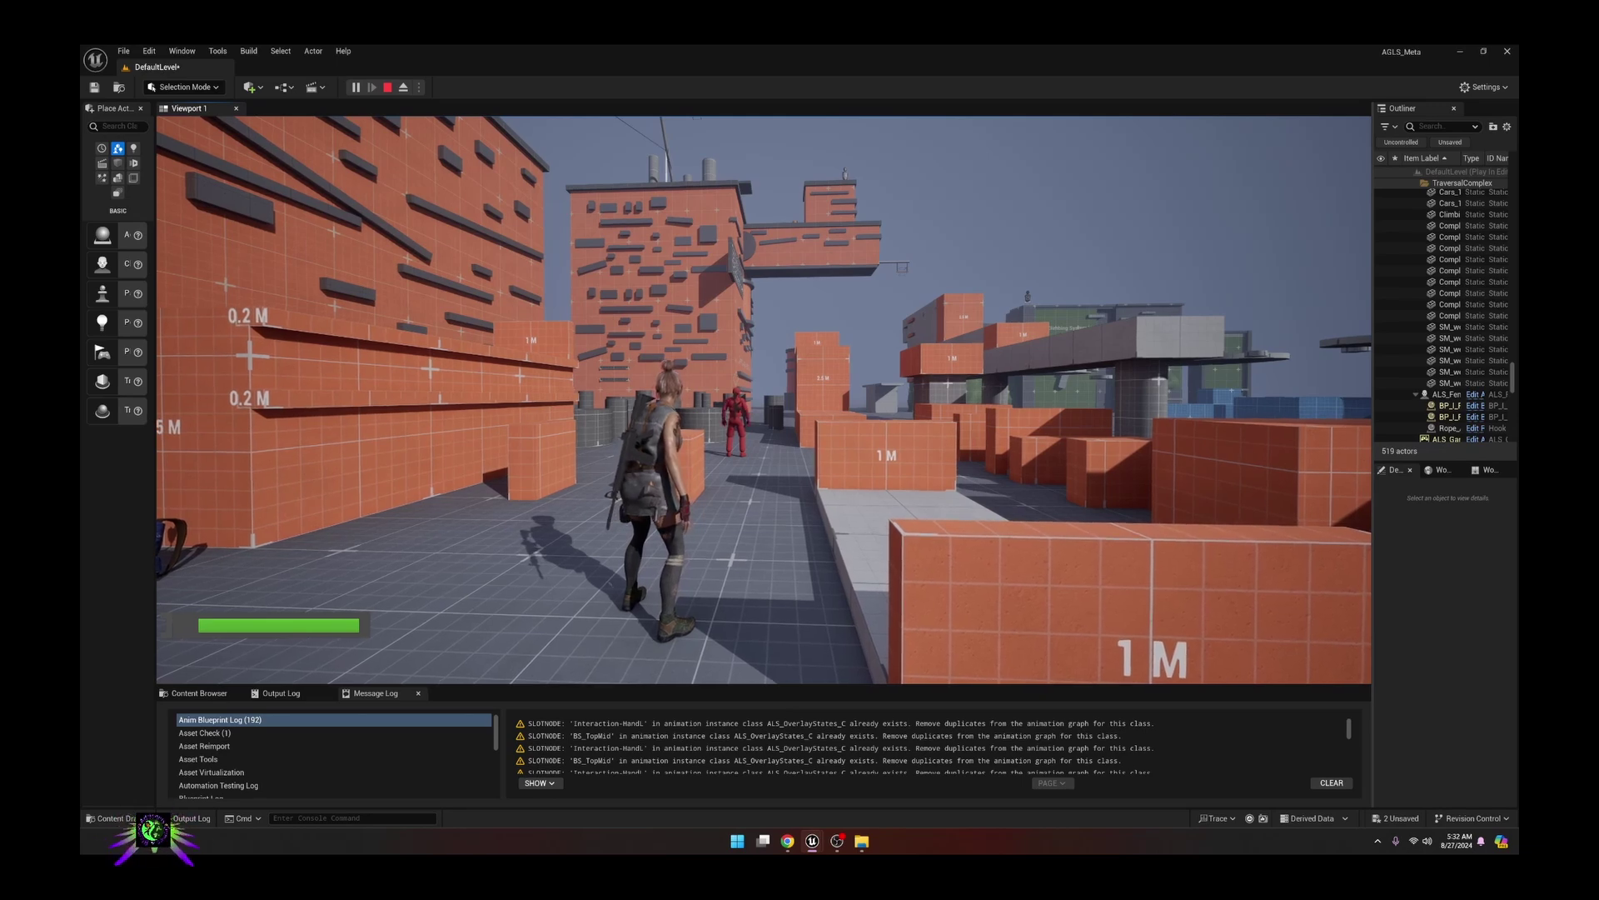
pyautogui.press('1')
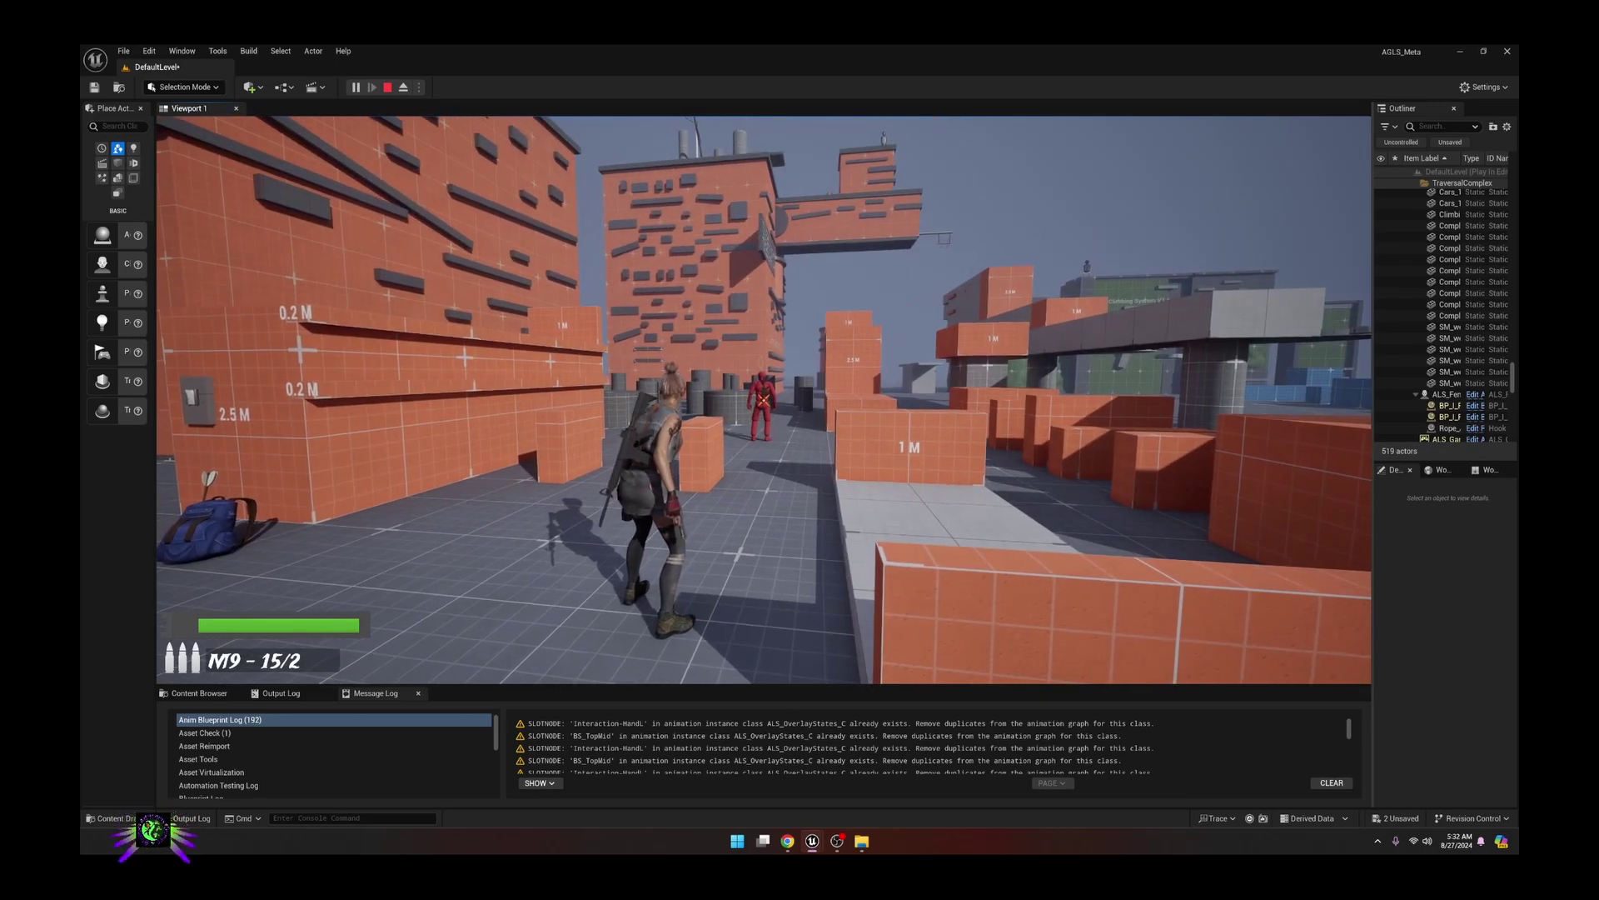
# - Aim and fire the M9 repeatedly at the red AI character to test its reaction, and stop the play session
pyautogui.rightClick(763, 400)
pyautogui.click(763, 399)
pyautogui.click(763, 399)
pyautogui.click(763, 400)
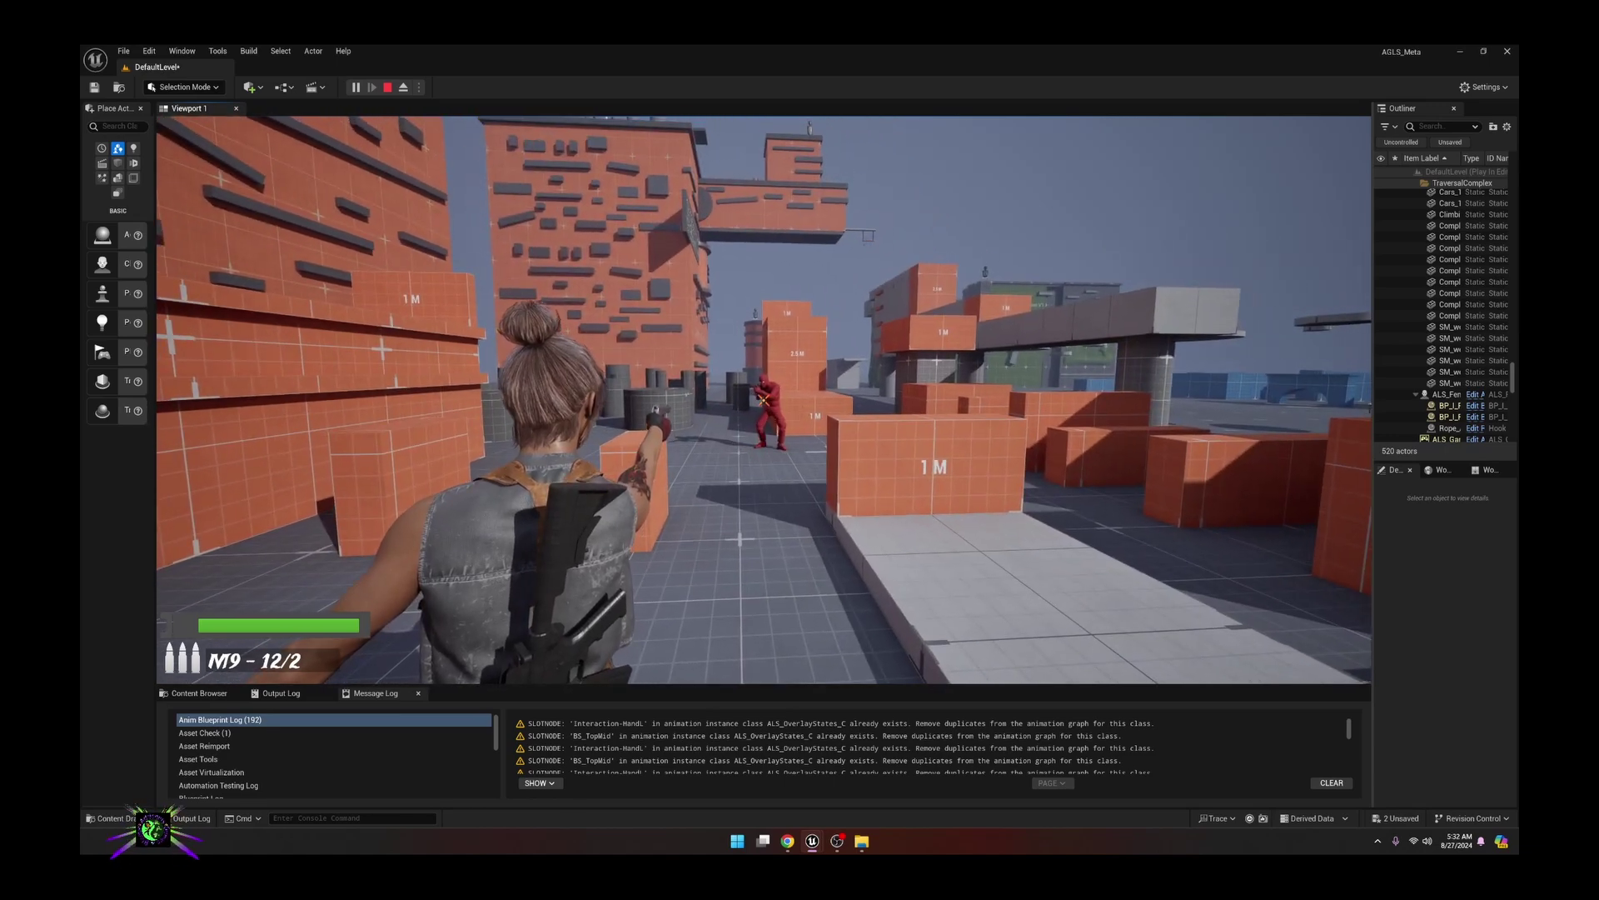
pyautogui.click(763, 400)
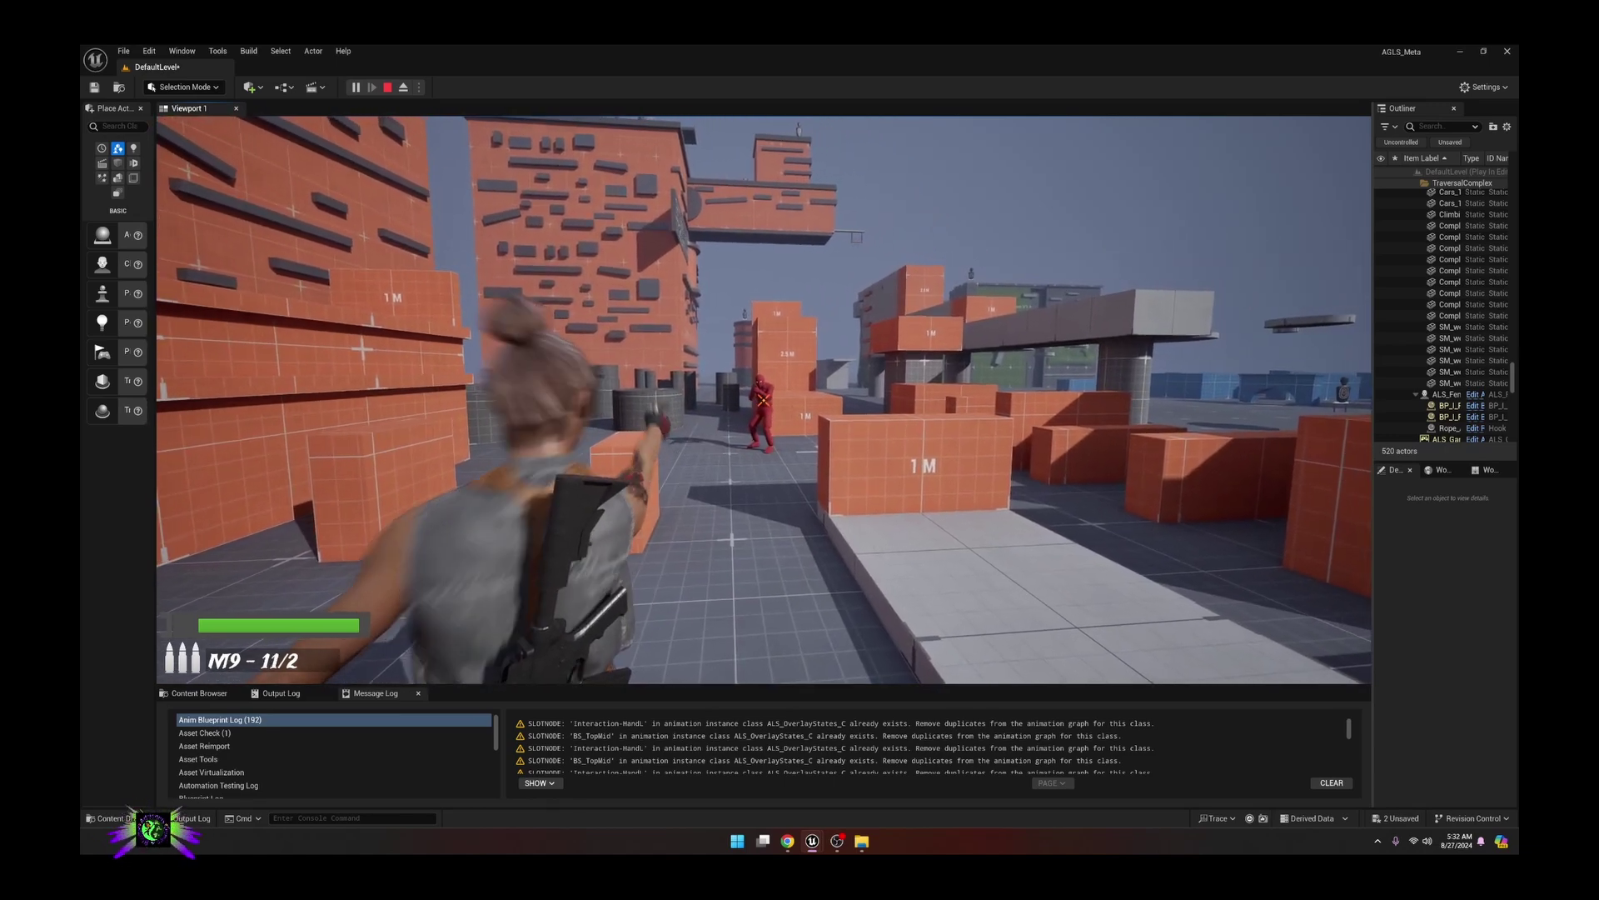
pyautogui.click(763, 400)
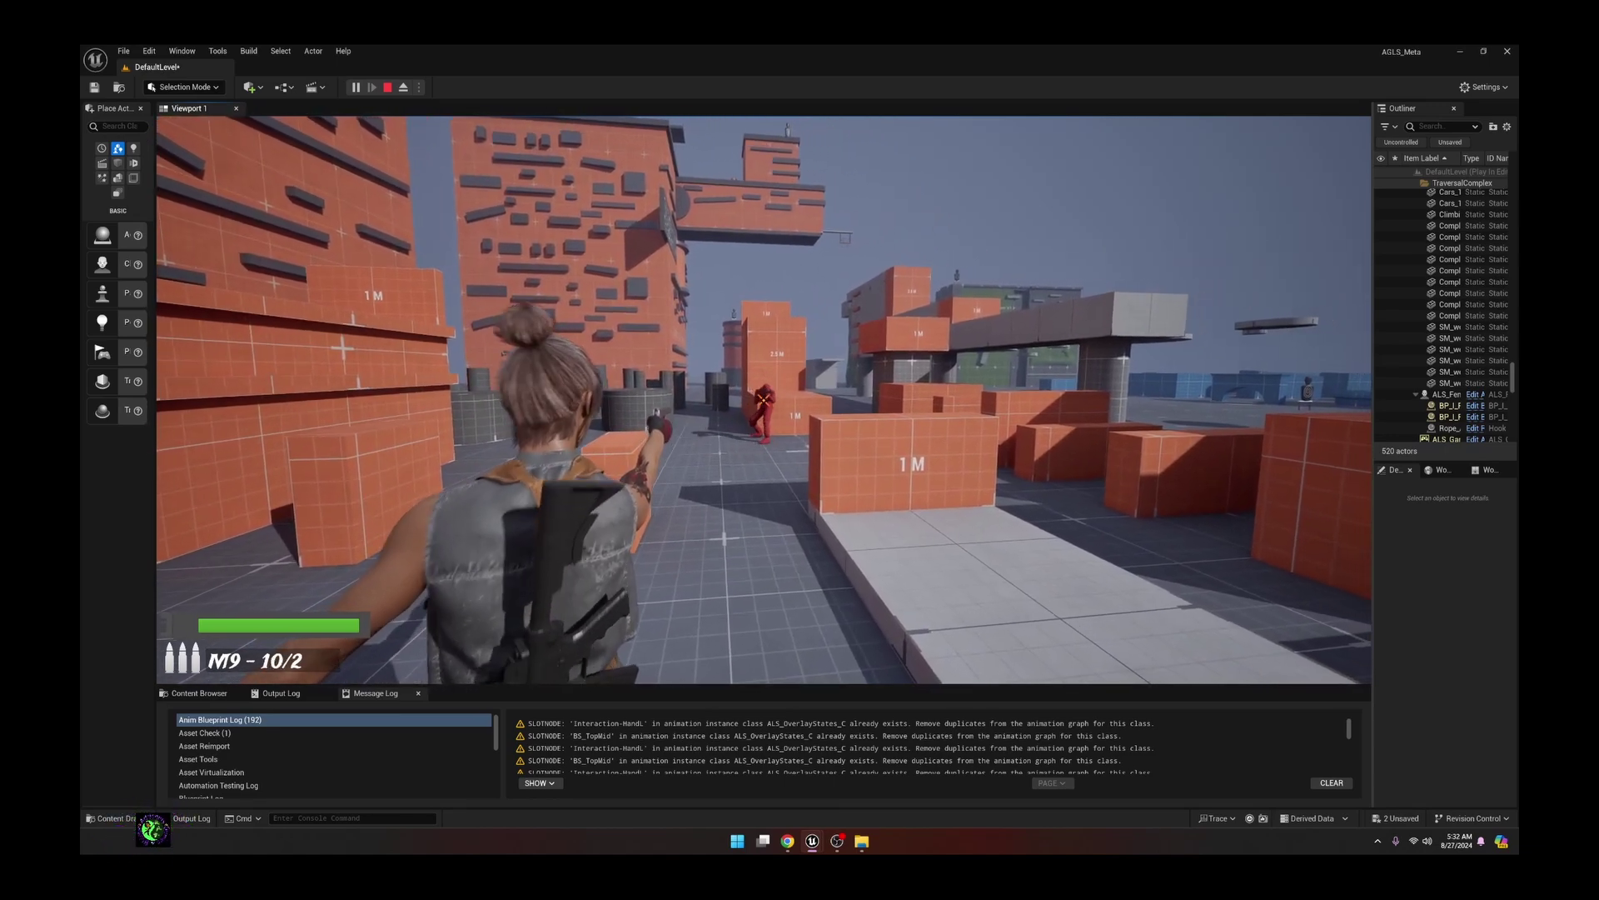
pyautogui.press('w')
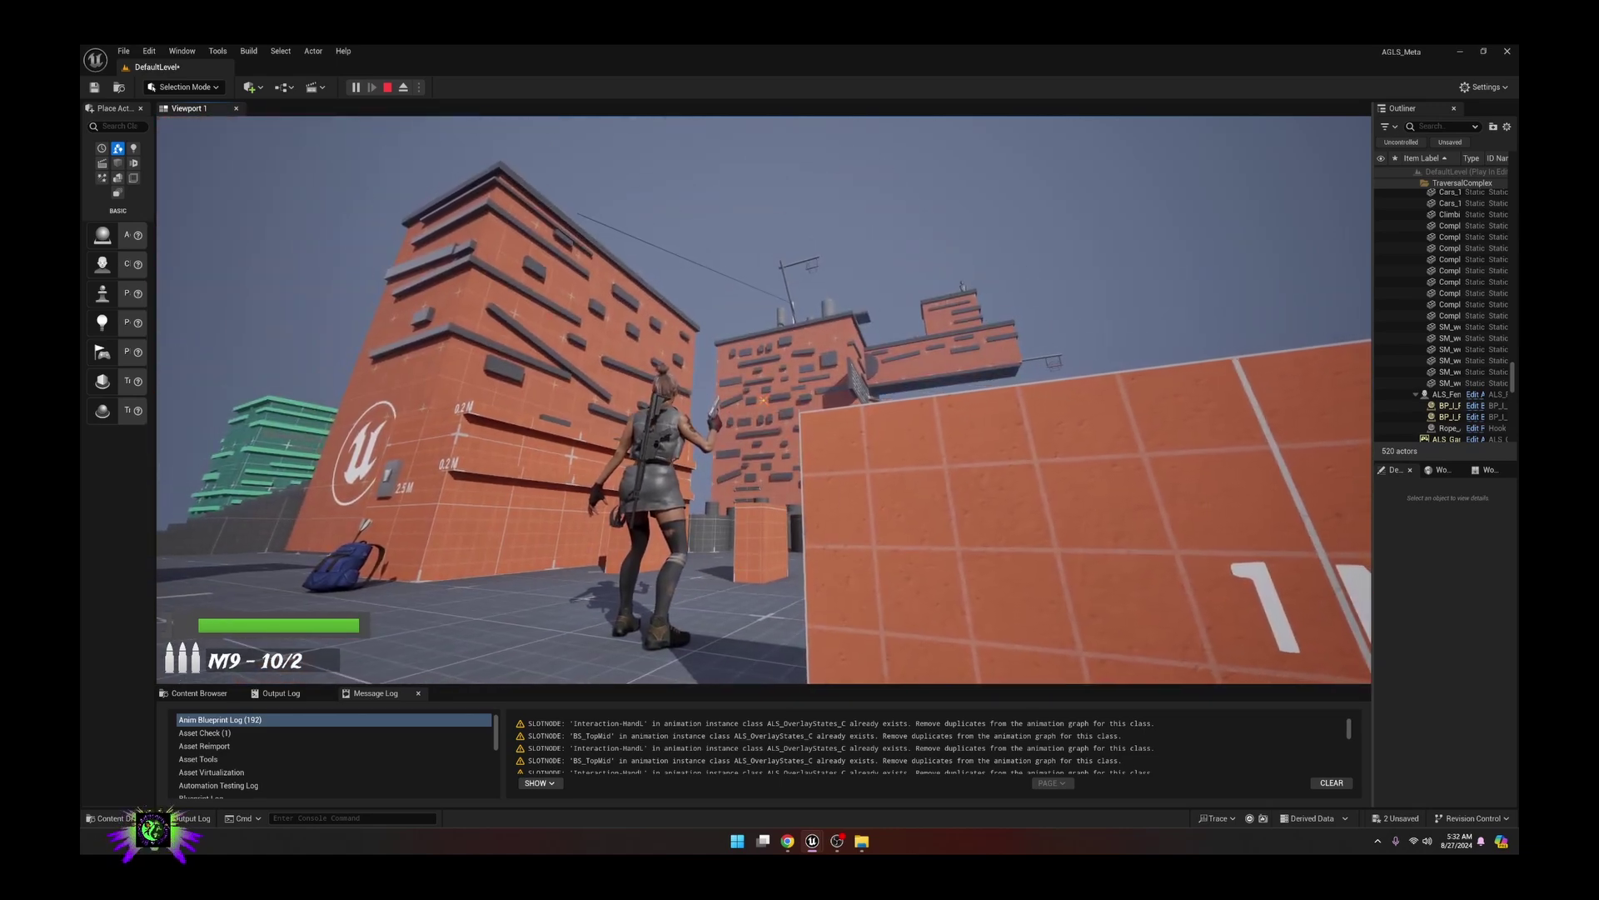
pyautogui.hotkey('shift', 'F1')
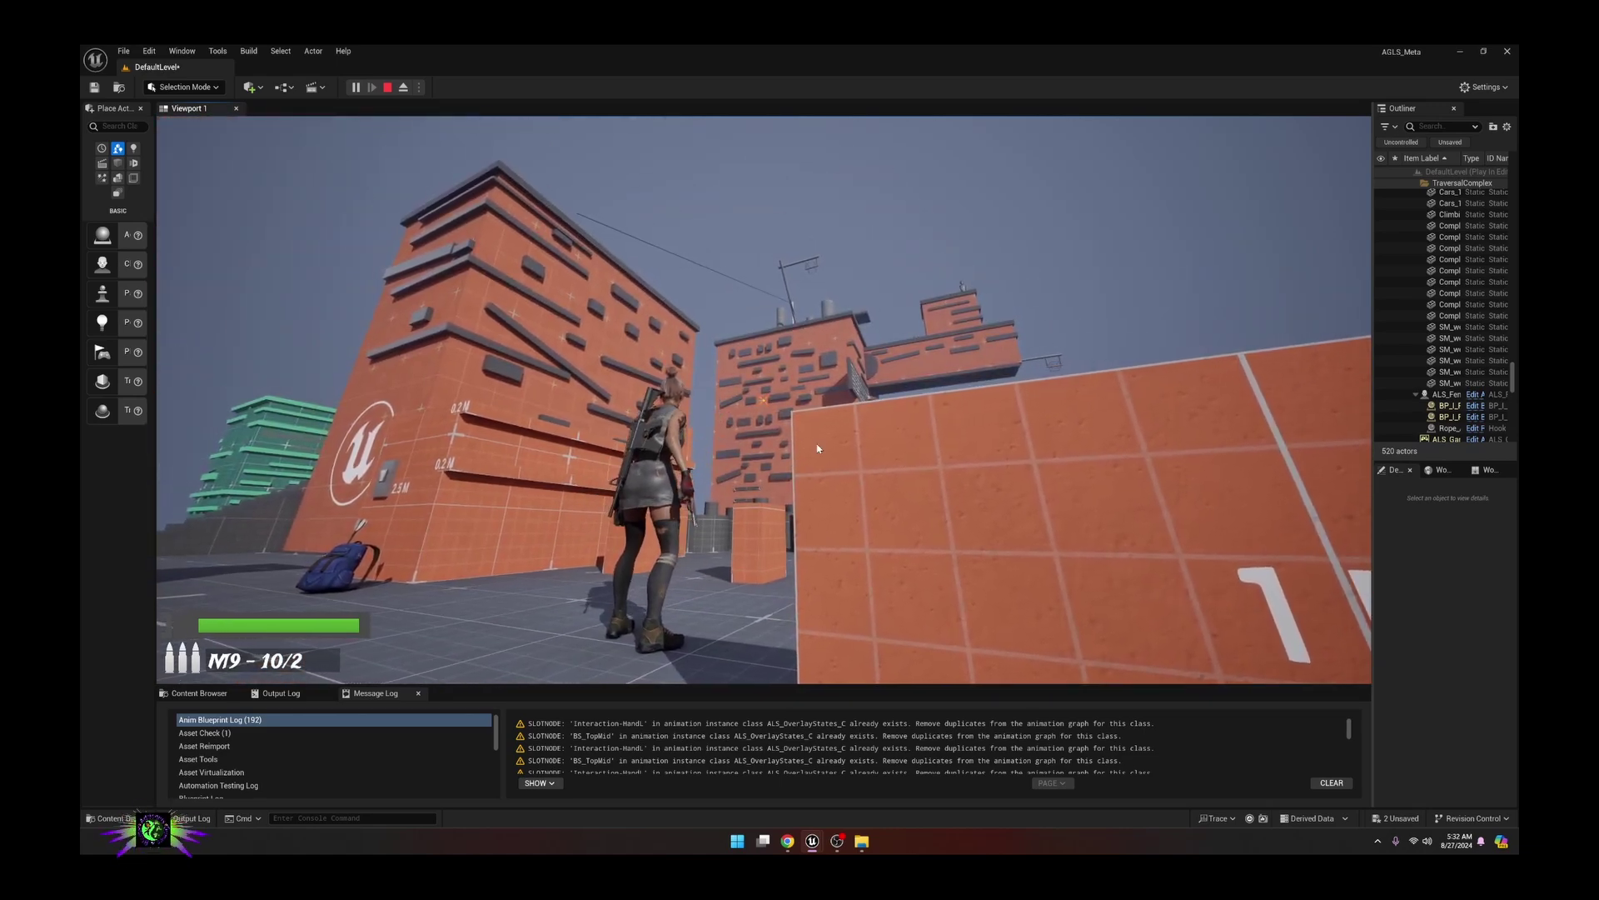
pyautogui.click(388, 87)
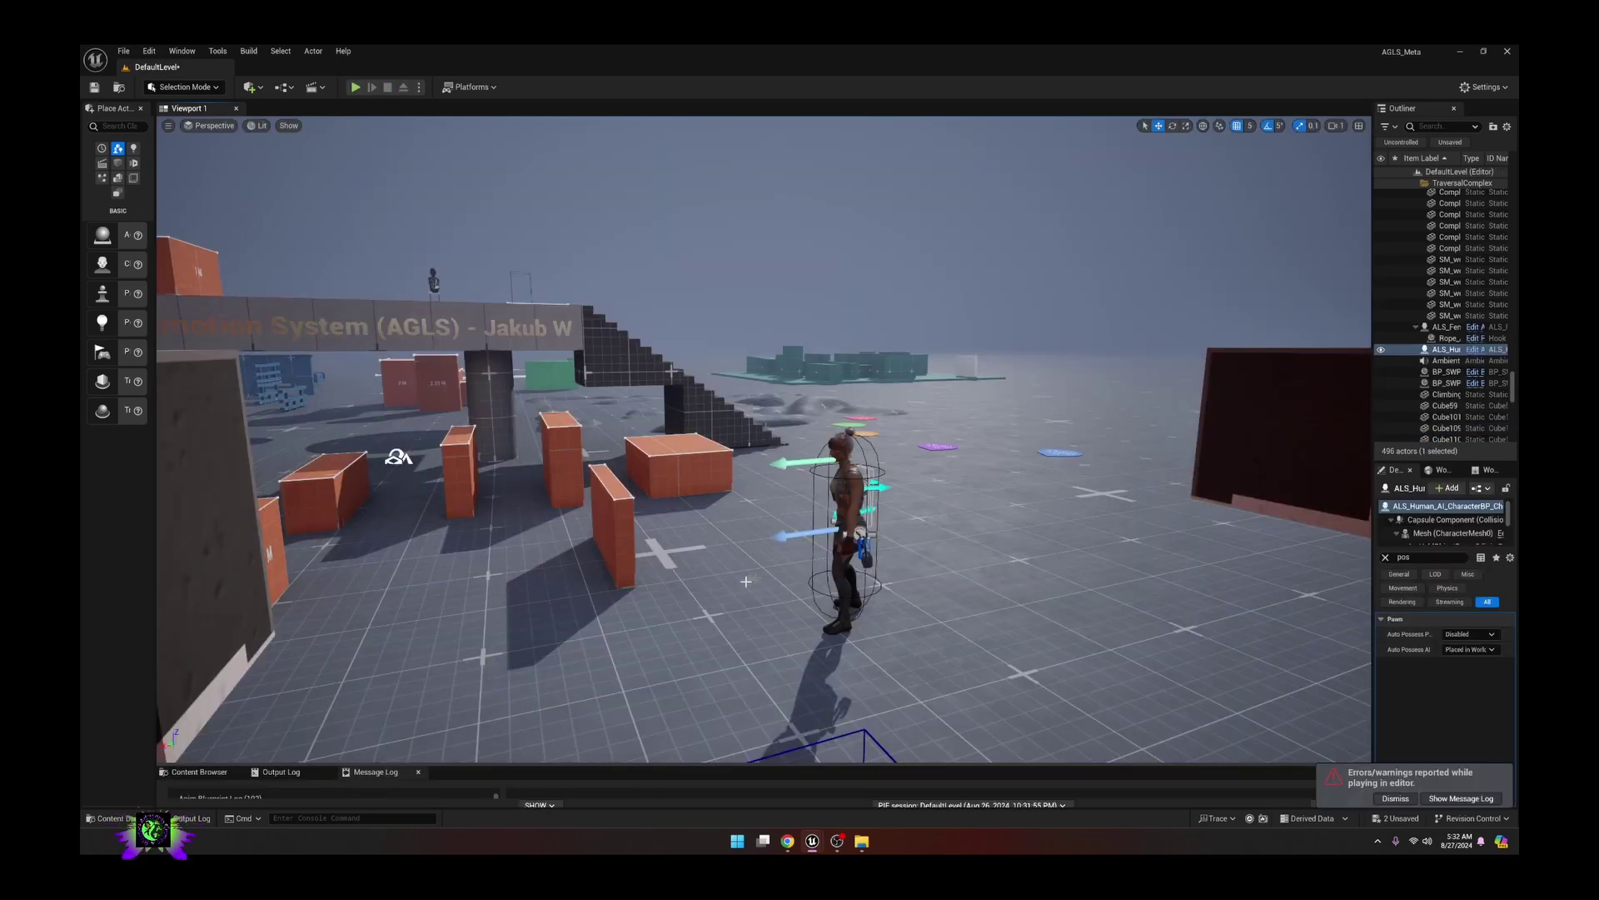
# - Open ALS_BaseAI_CharacterBP from Human_AI_Logic, filter its details by tags, and add a new element to the Tags array
pyautogui.click(126, 818)
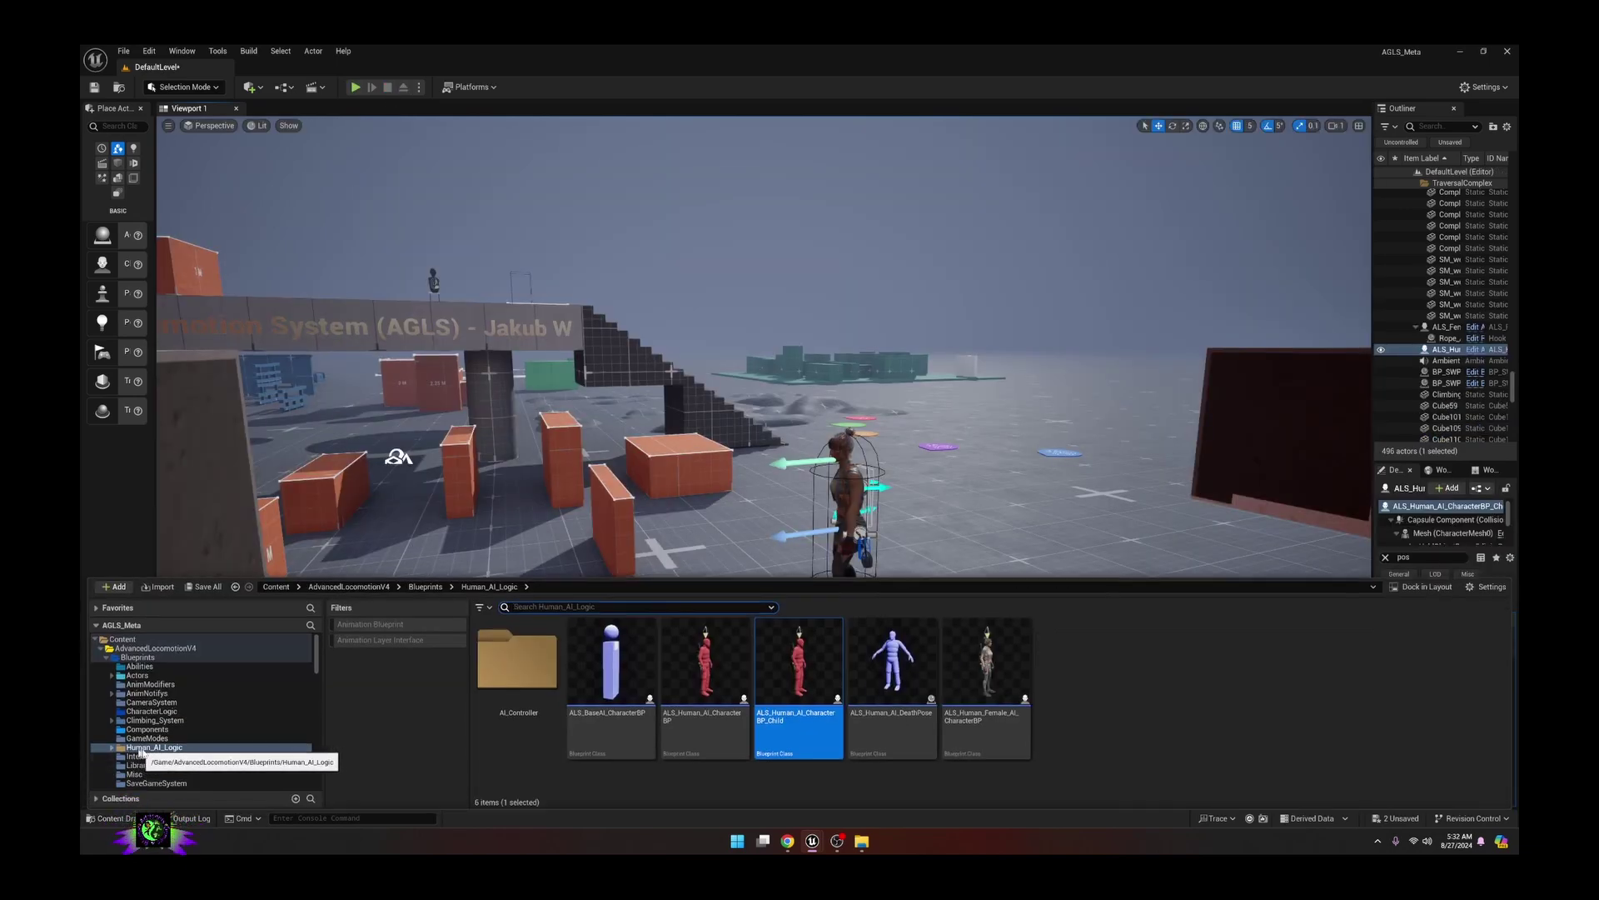
pyautogui.click(617, 679)
pyautogui.doubleClick(617, 679)
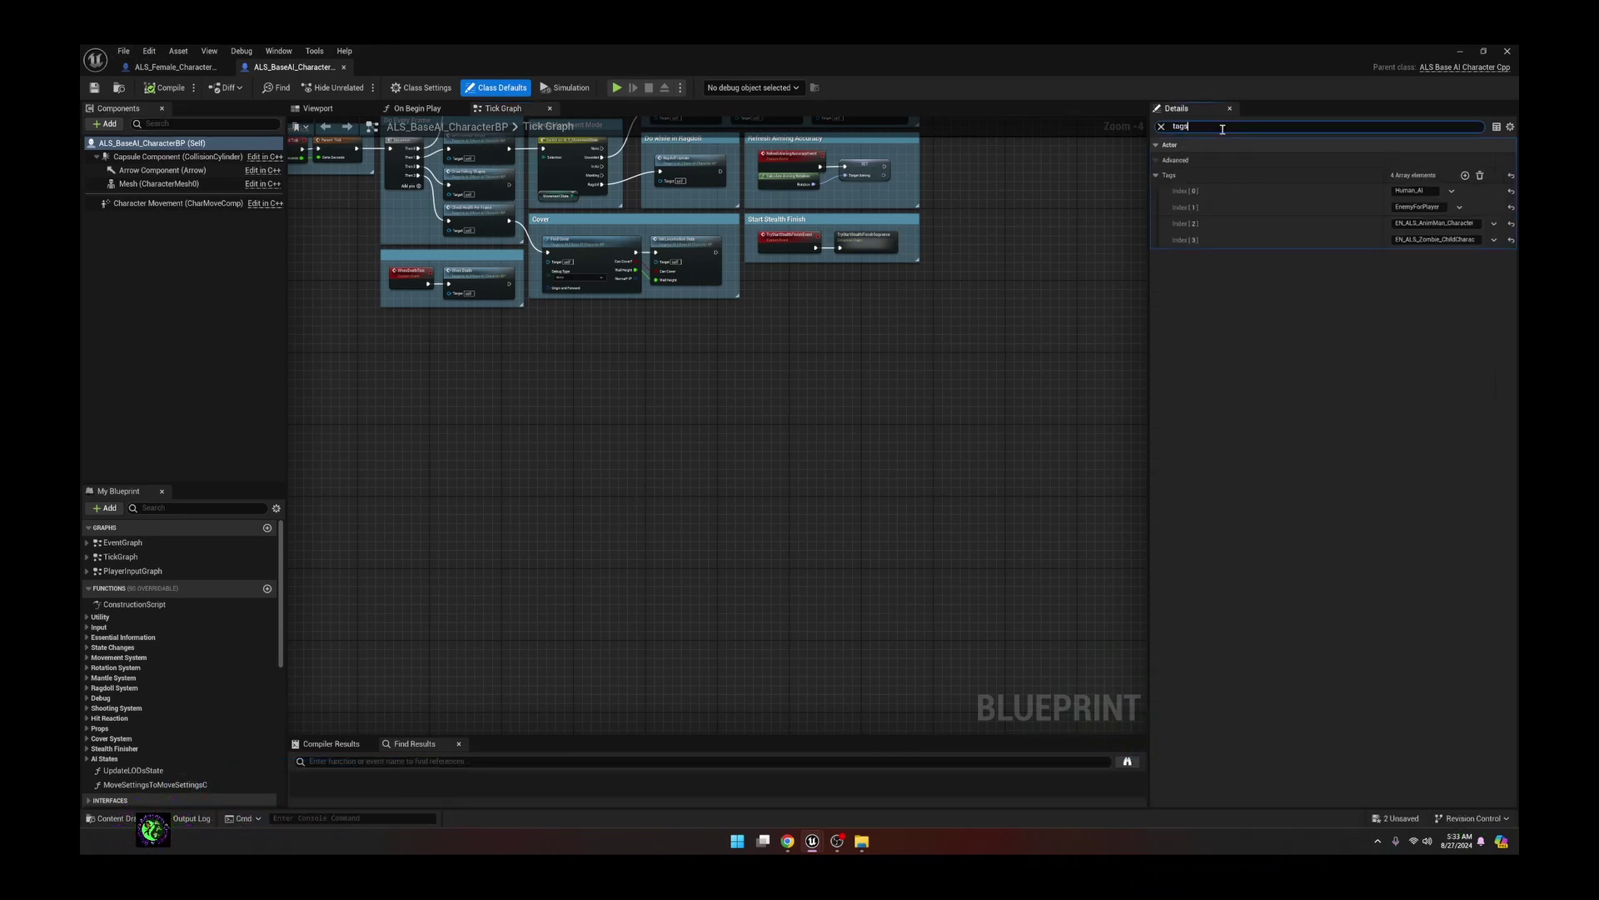
pyautogui.moveTo(1148, 305); pyautogui.dragTo(1001, 332)
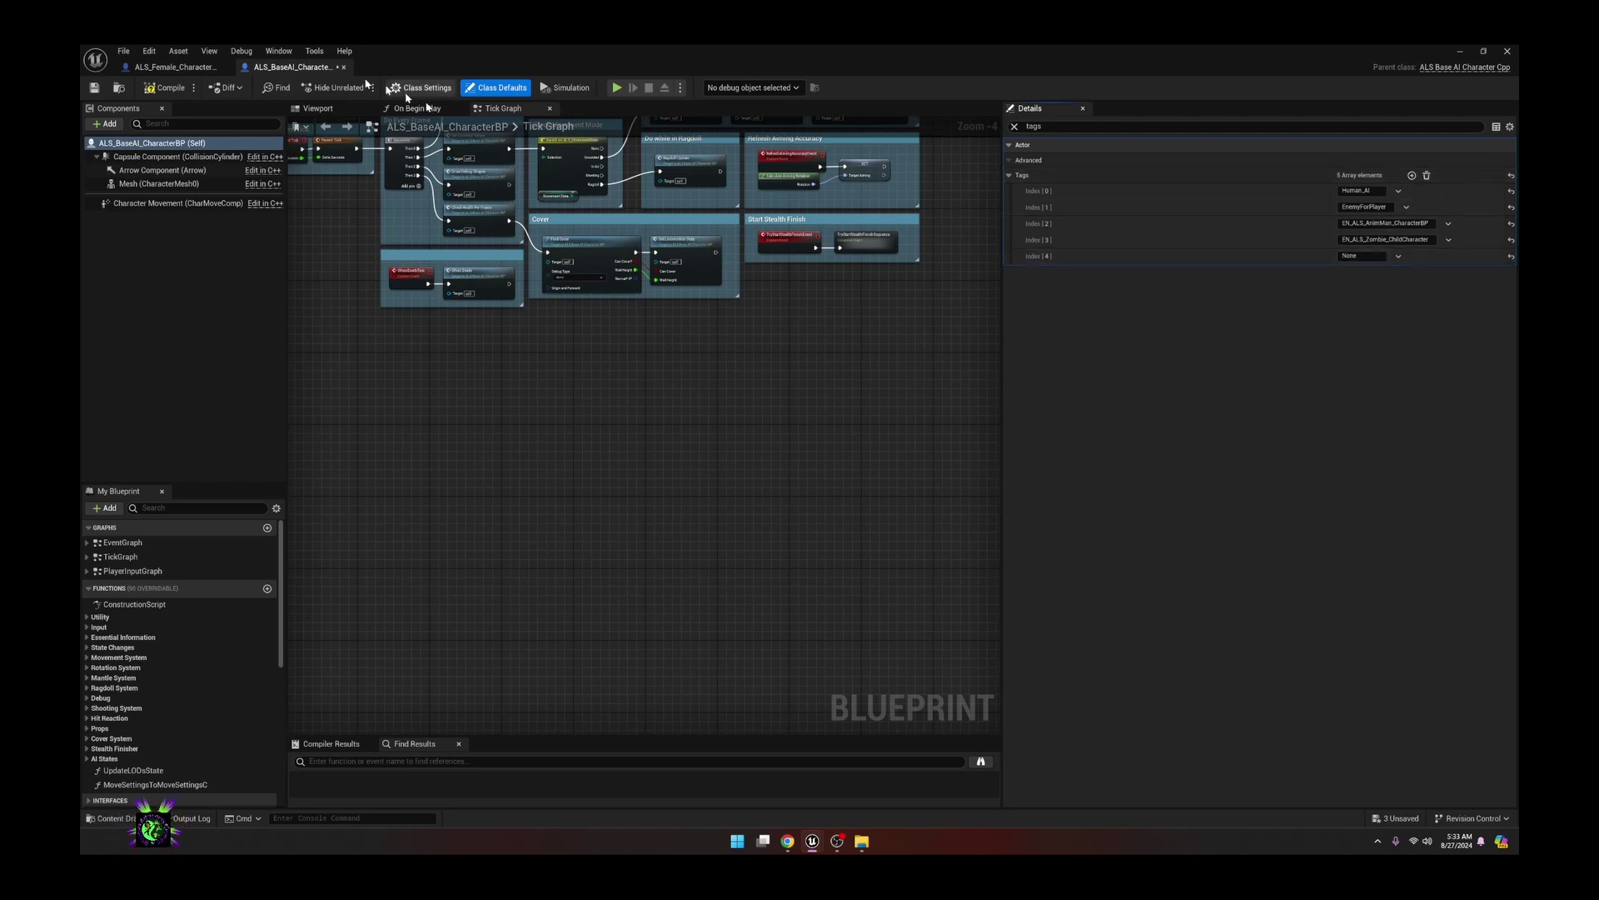
# - Rename ALS_Female_CharacterBP1 in the CharacterLogic folder to ALS_Female_CharacterBP and copy the new name
pyautogui.click(172, 67)
pyautogui.click(120, 88)
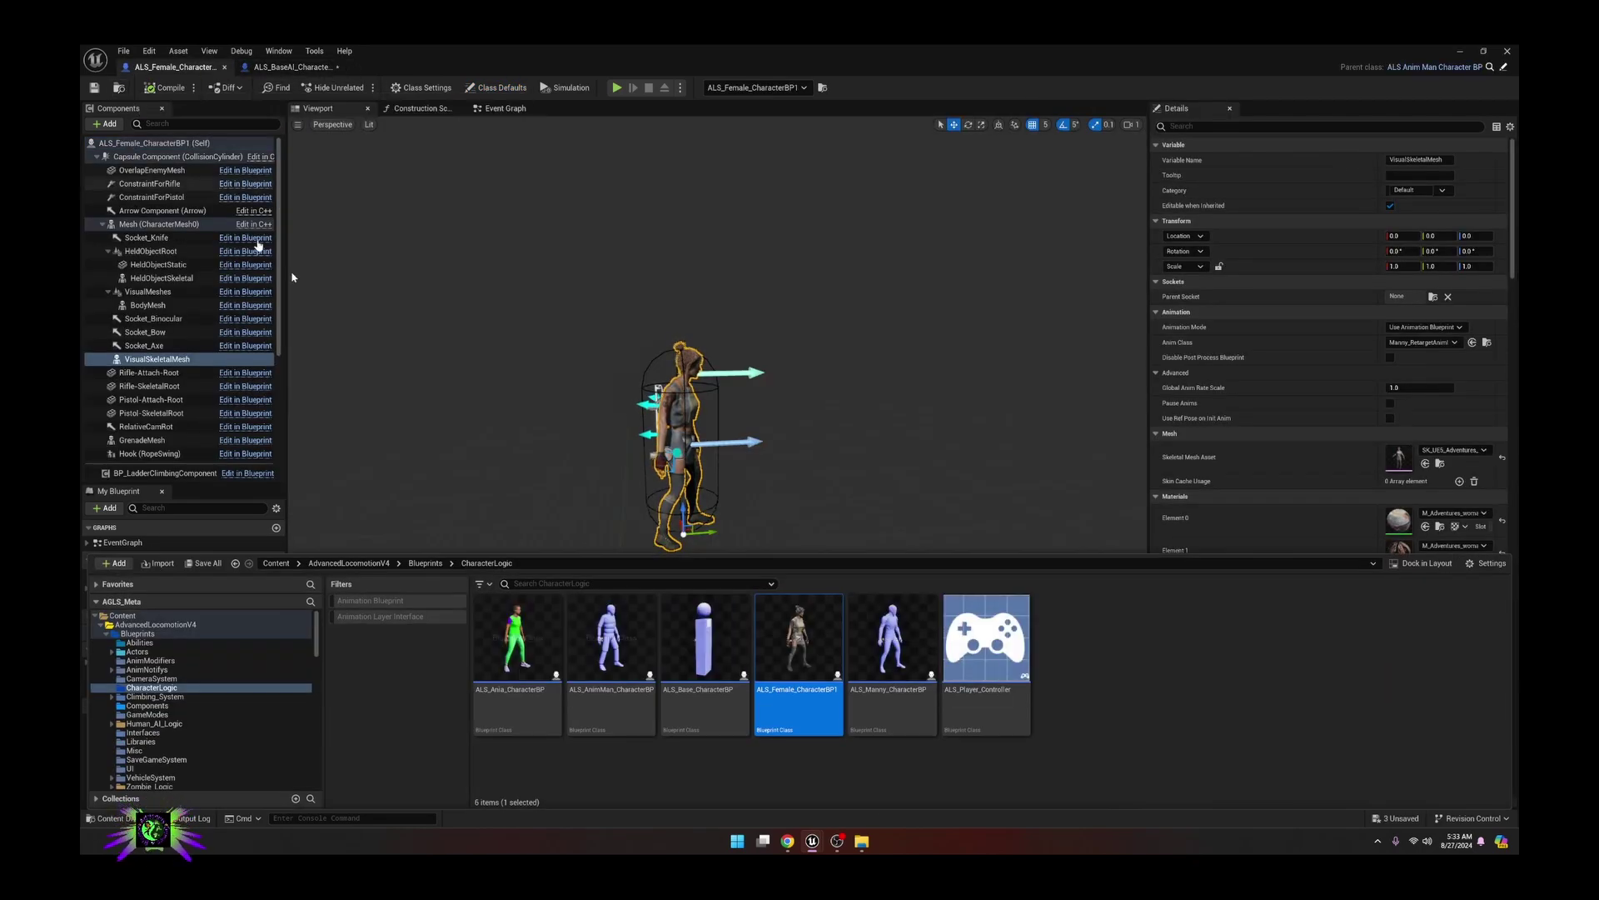
pyautogui.click(792, 690)
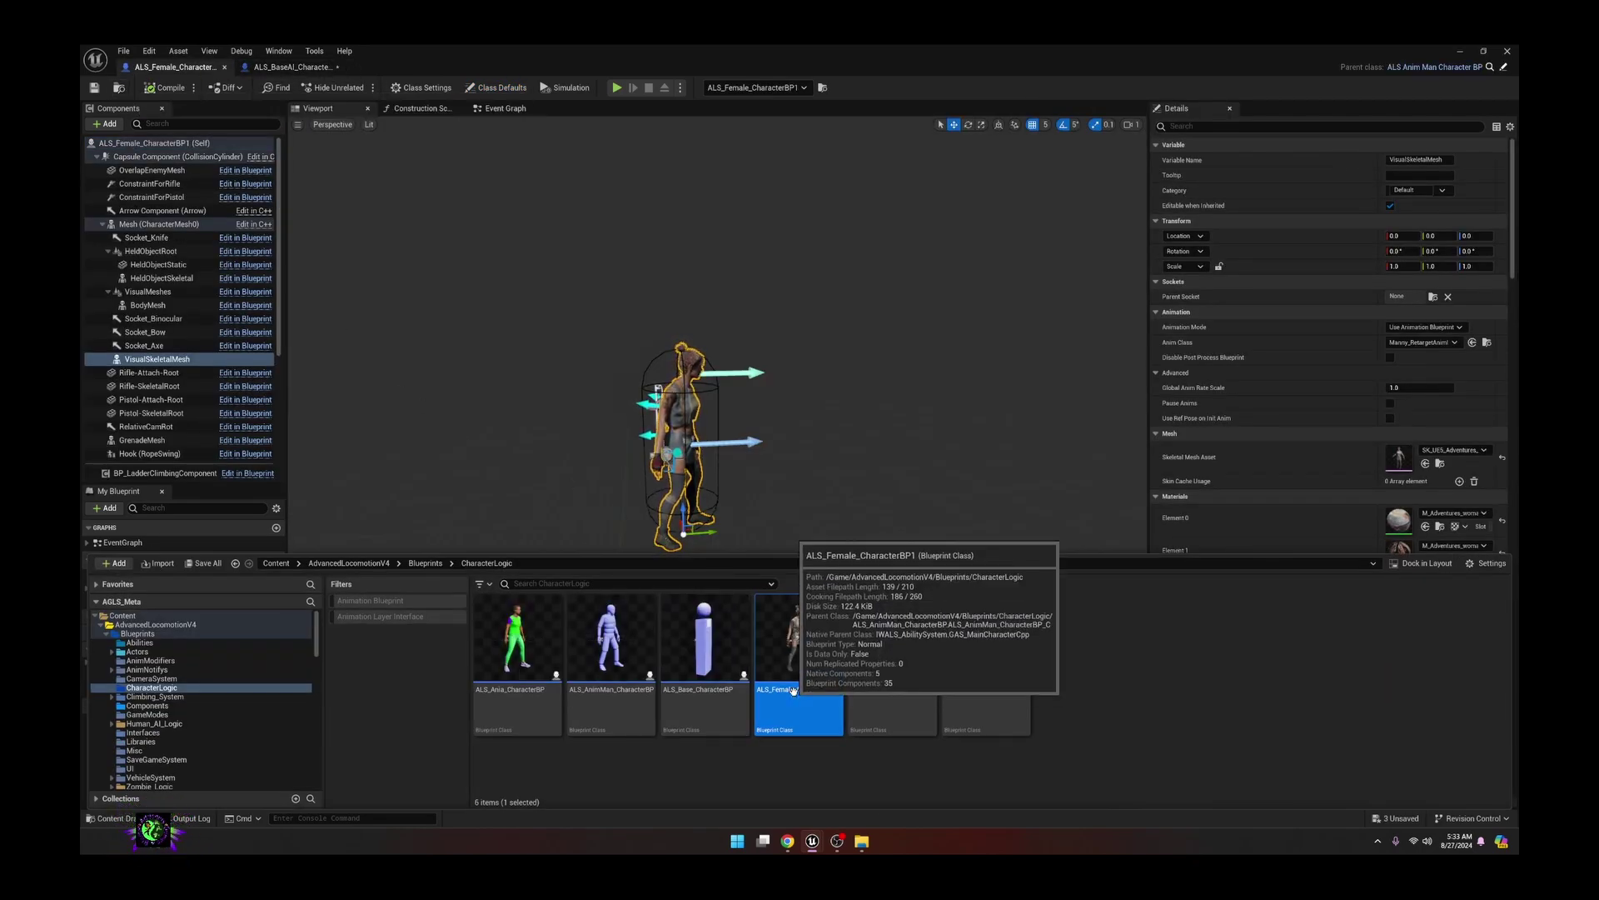
pyautogui.click(825, 691)
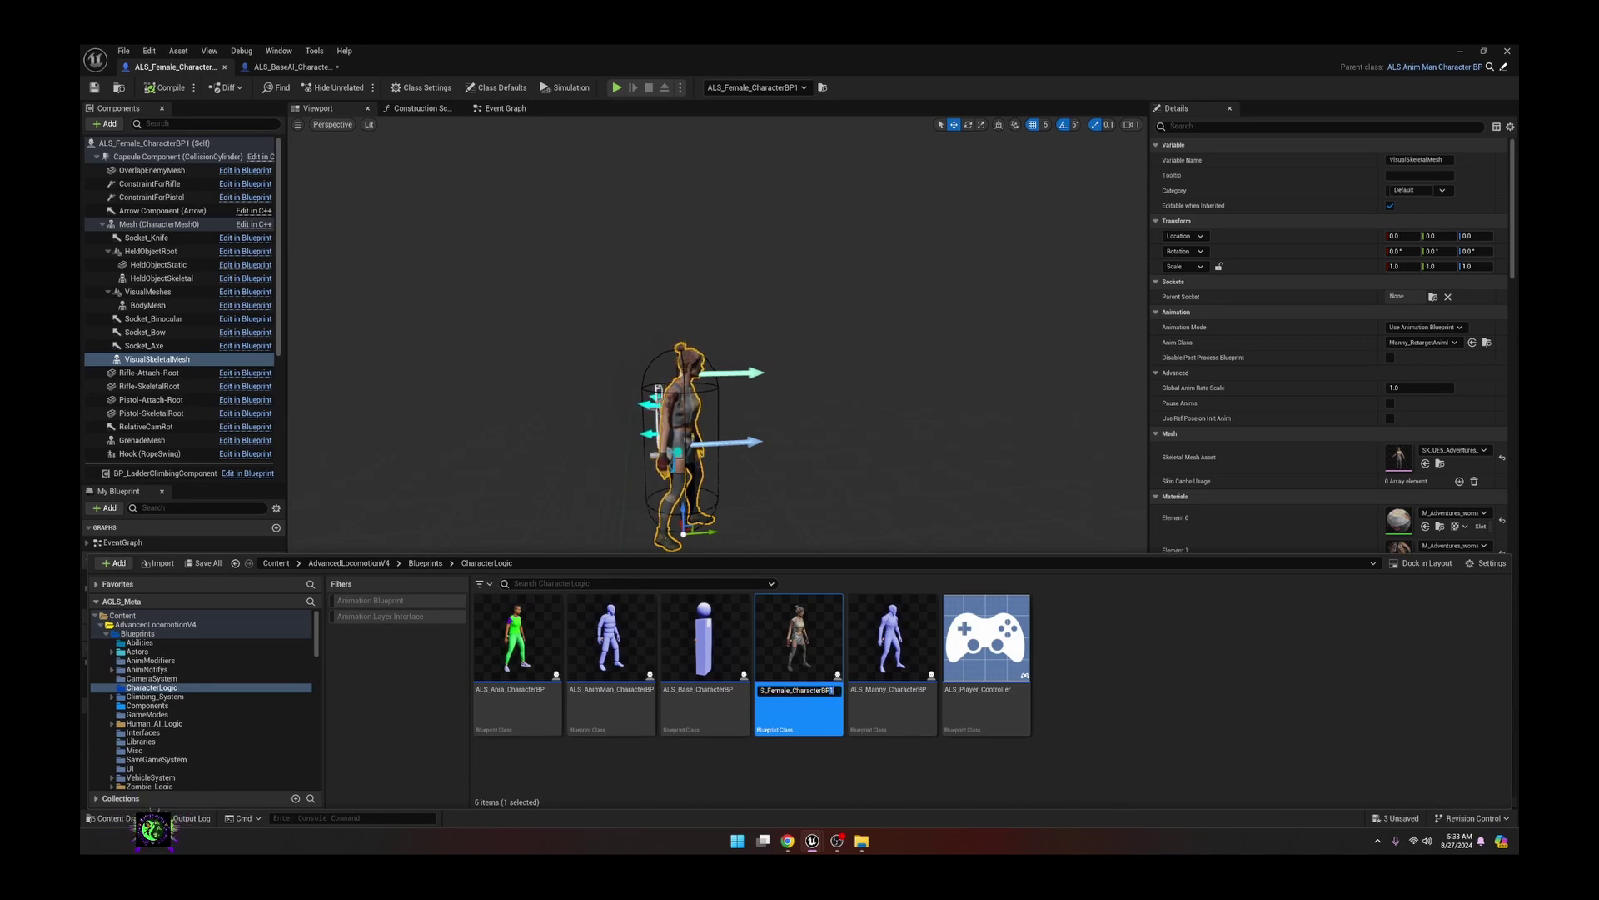
pyautogui.doubleClick(825, 691)
pyautogui.hotkey('ctrl', 'c')
pyautogui.rightClick(808, 698)
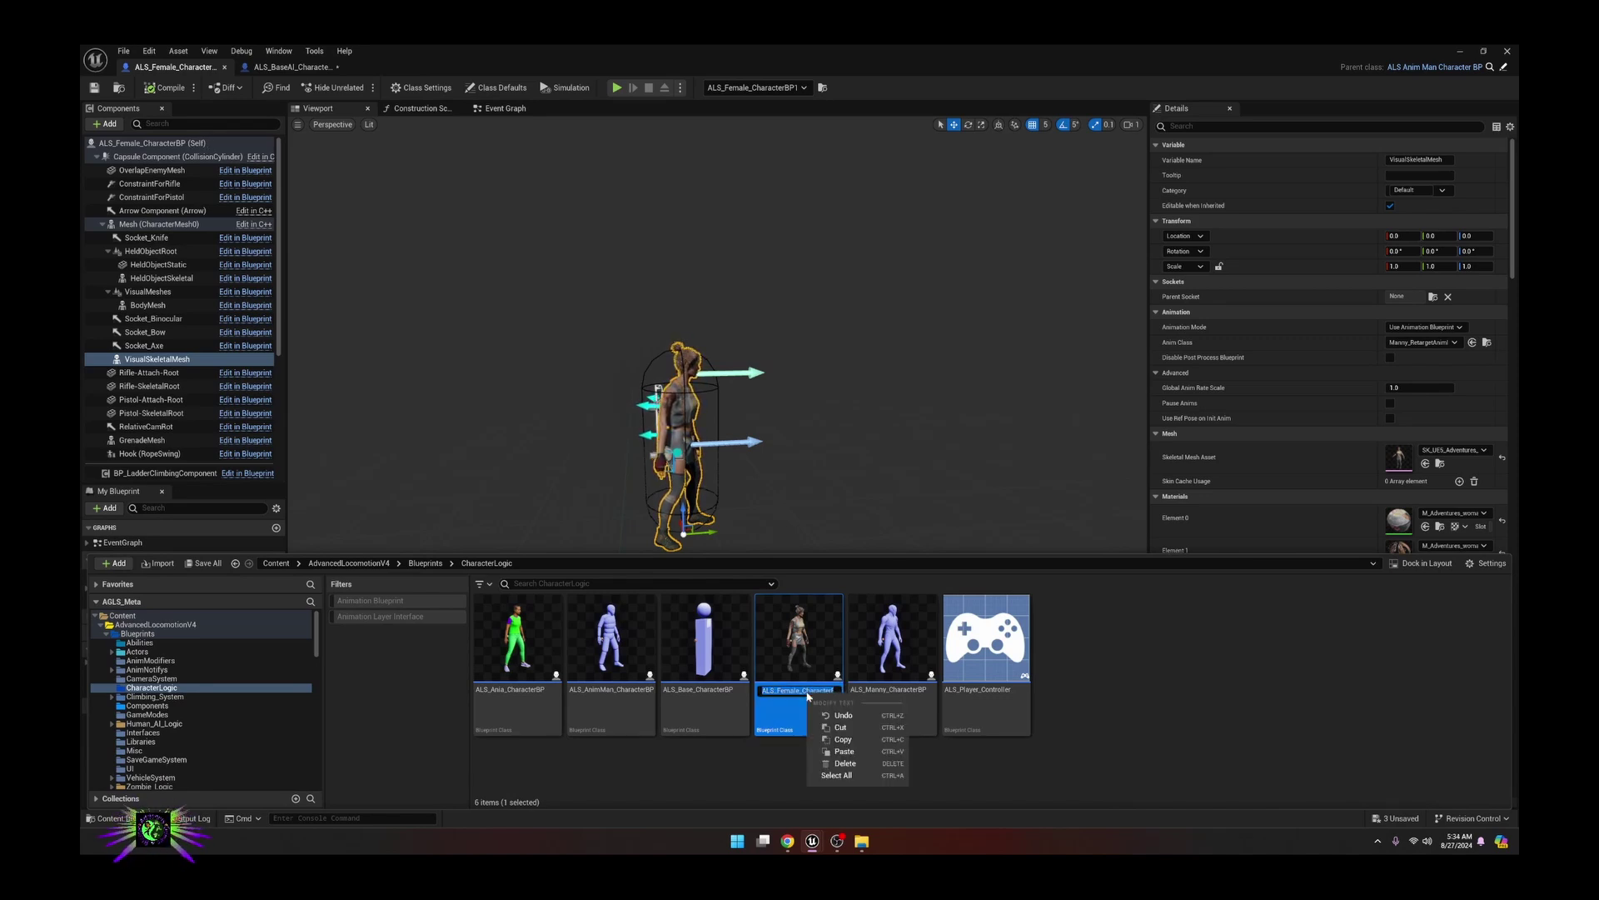
pyautogui.click(837, 740)
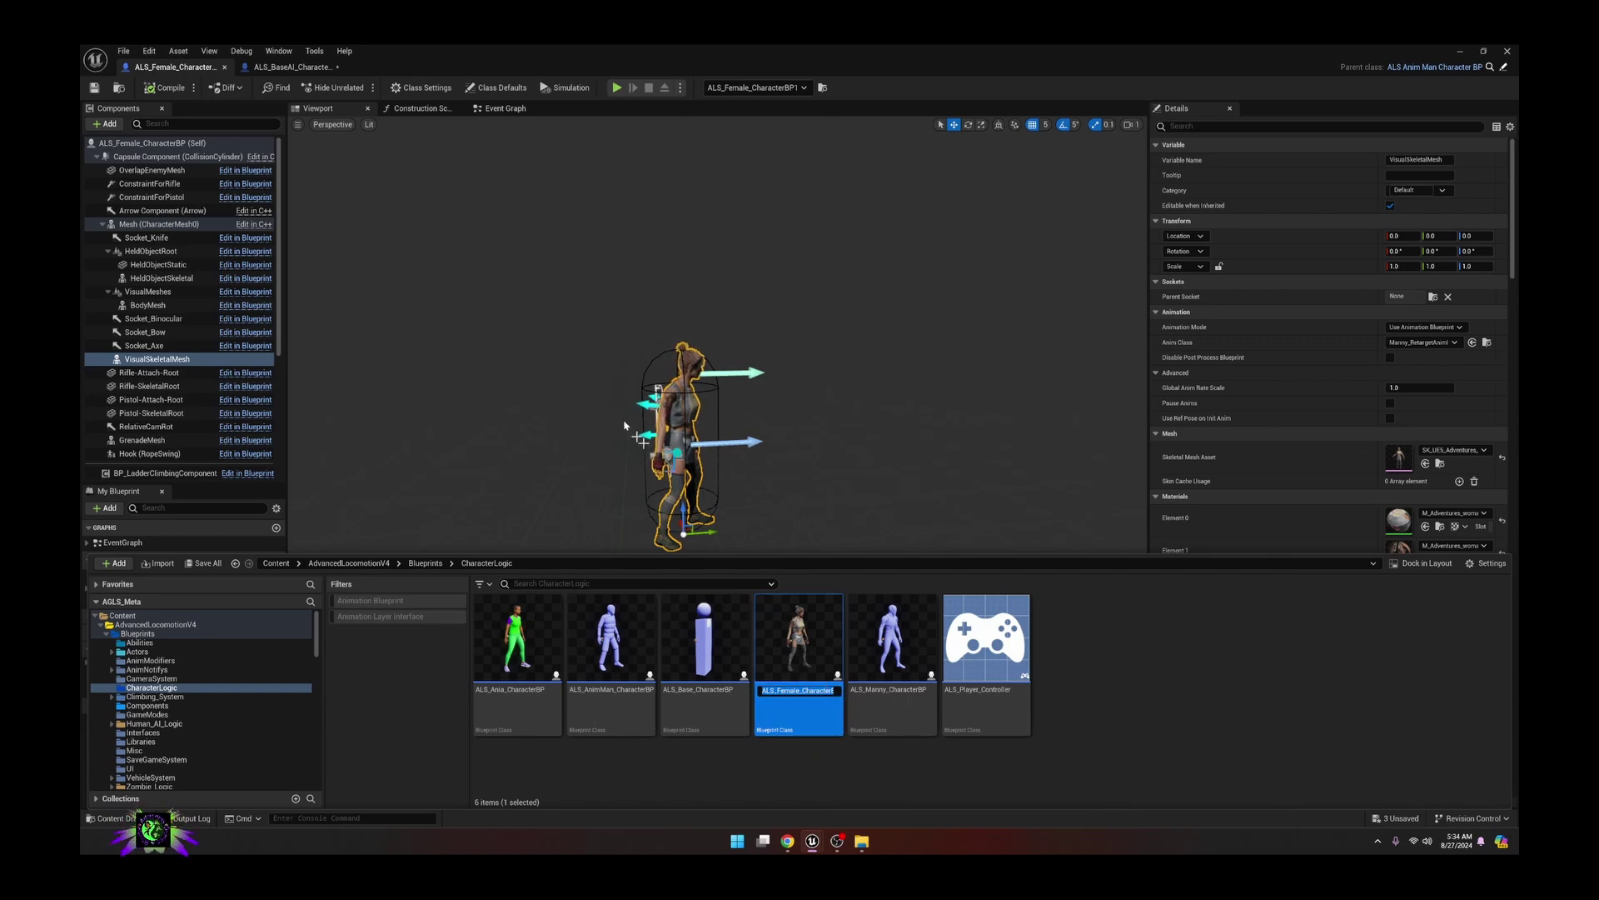
# - Set the new tag in ALS_BaseAI_CharacterBP to EN_ALS_Female_CharacterBP, and compile and save the blueprint
pyautogui.click(294, 66)
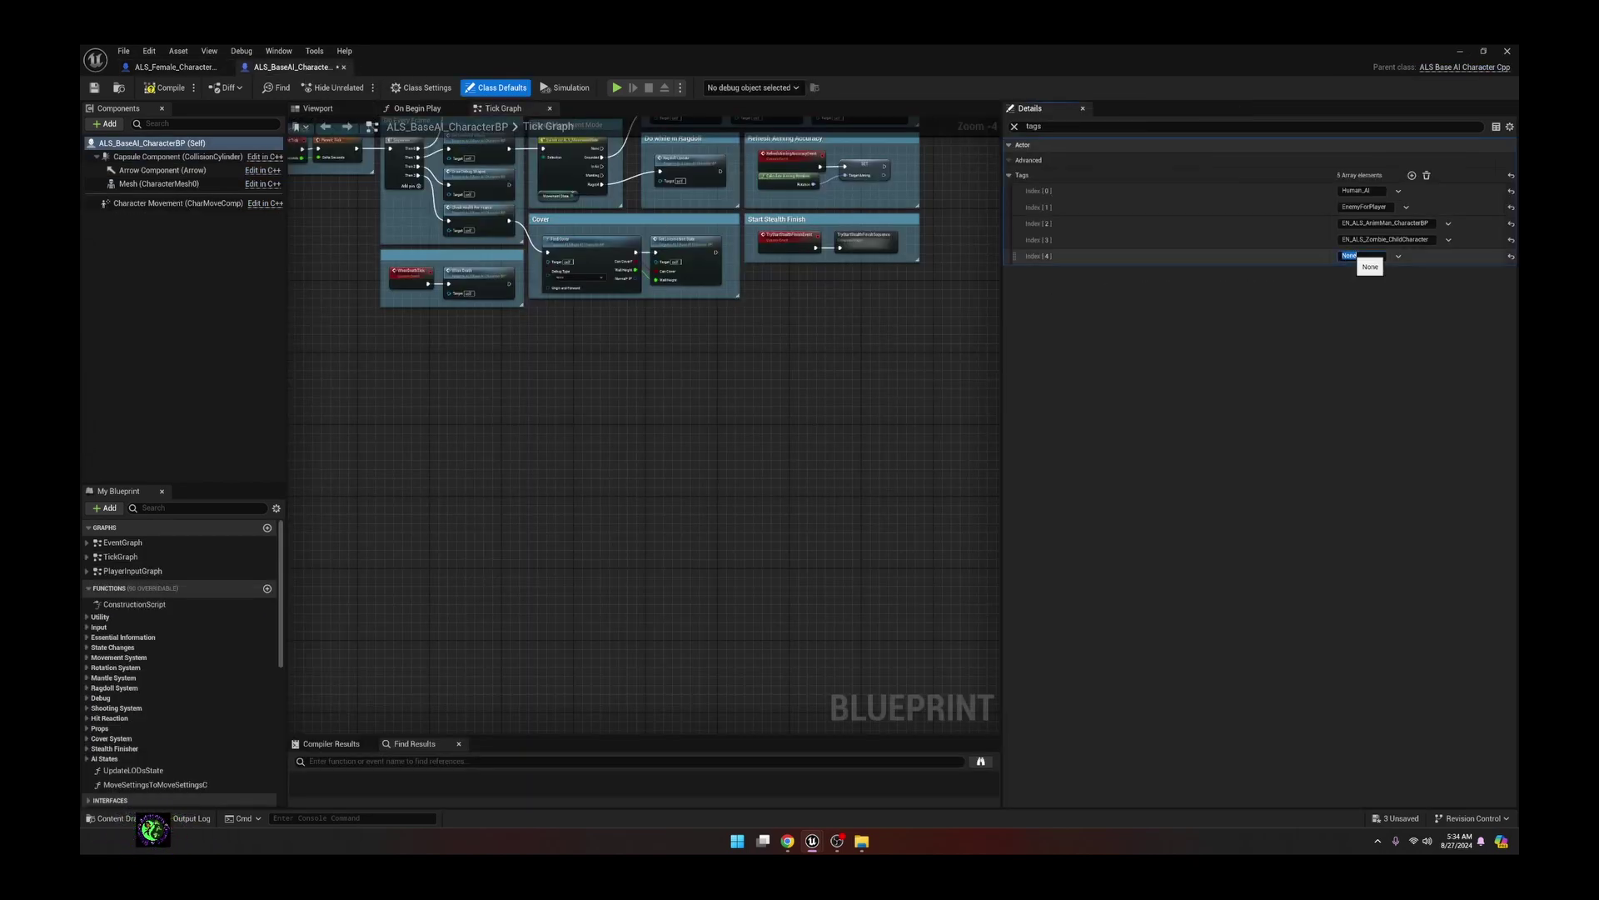
pyautogui.write('EN_')
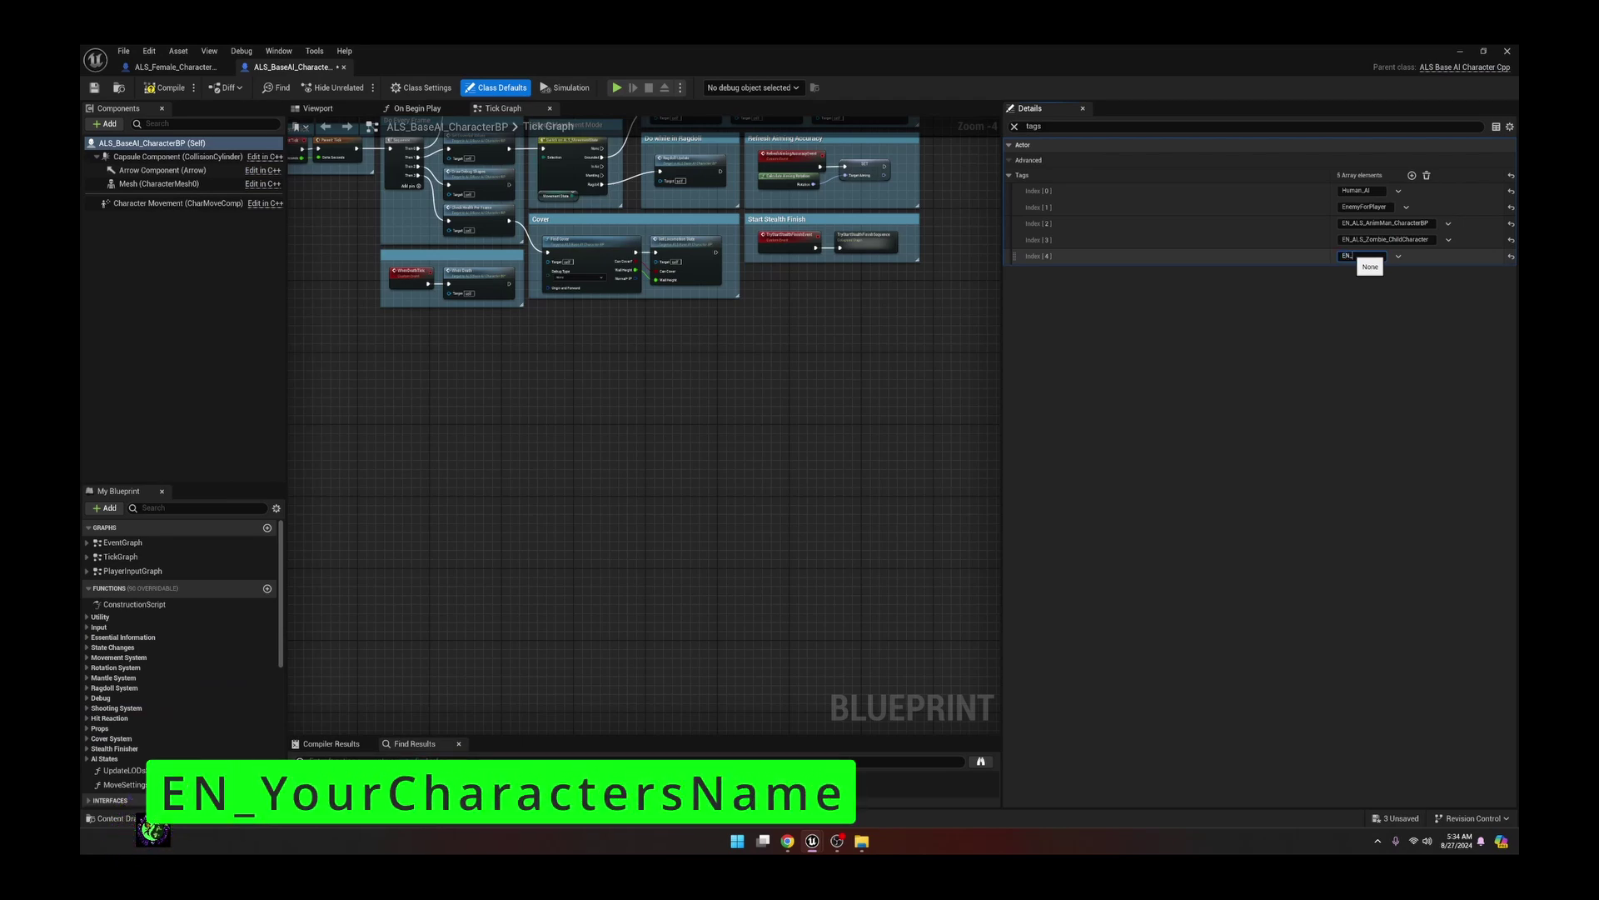
pyautogui.rightClick(1358, 256)
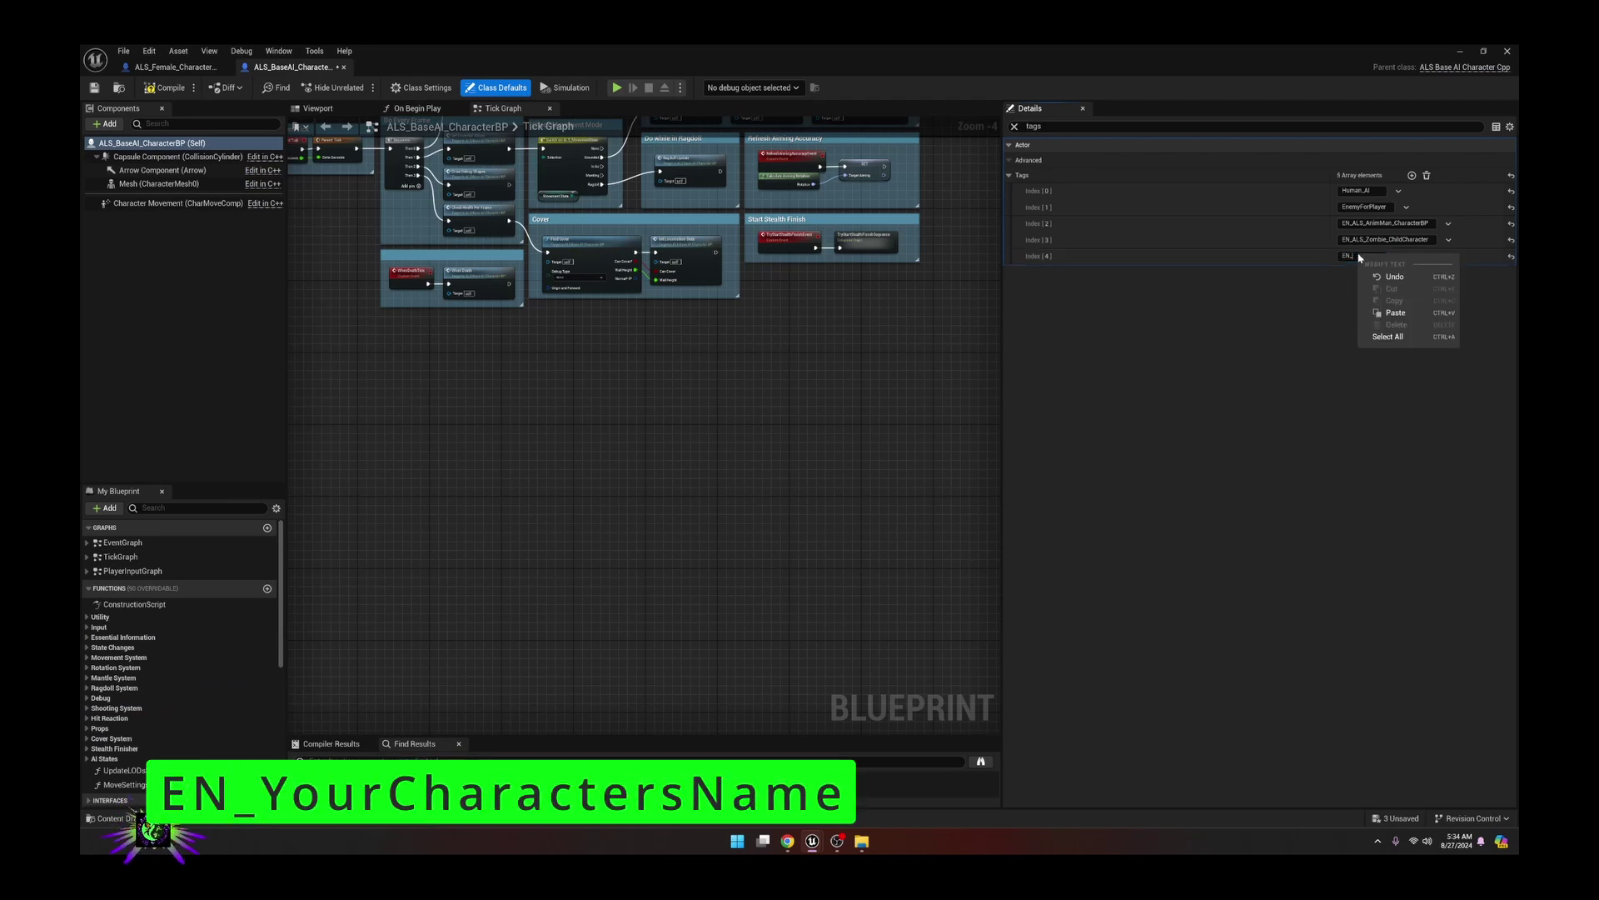
pyautogui.click(1395, 313)
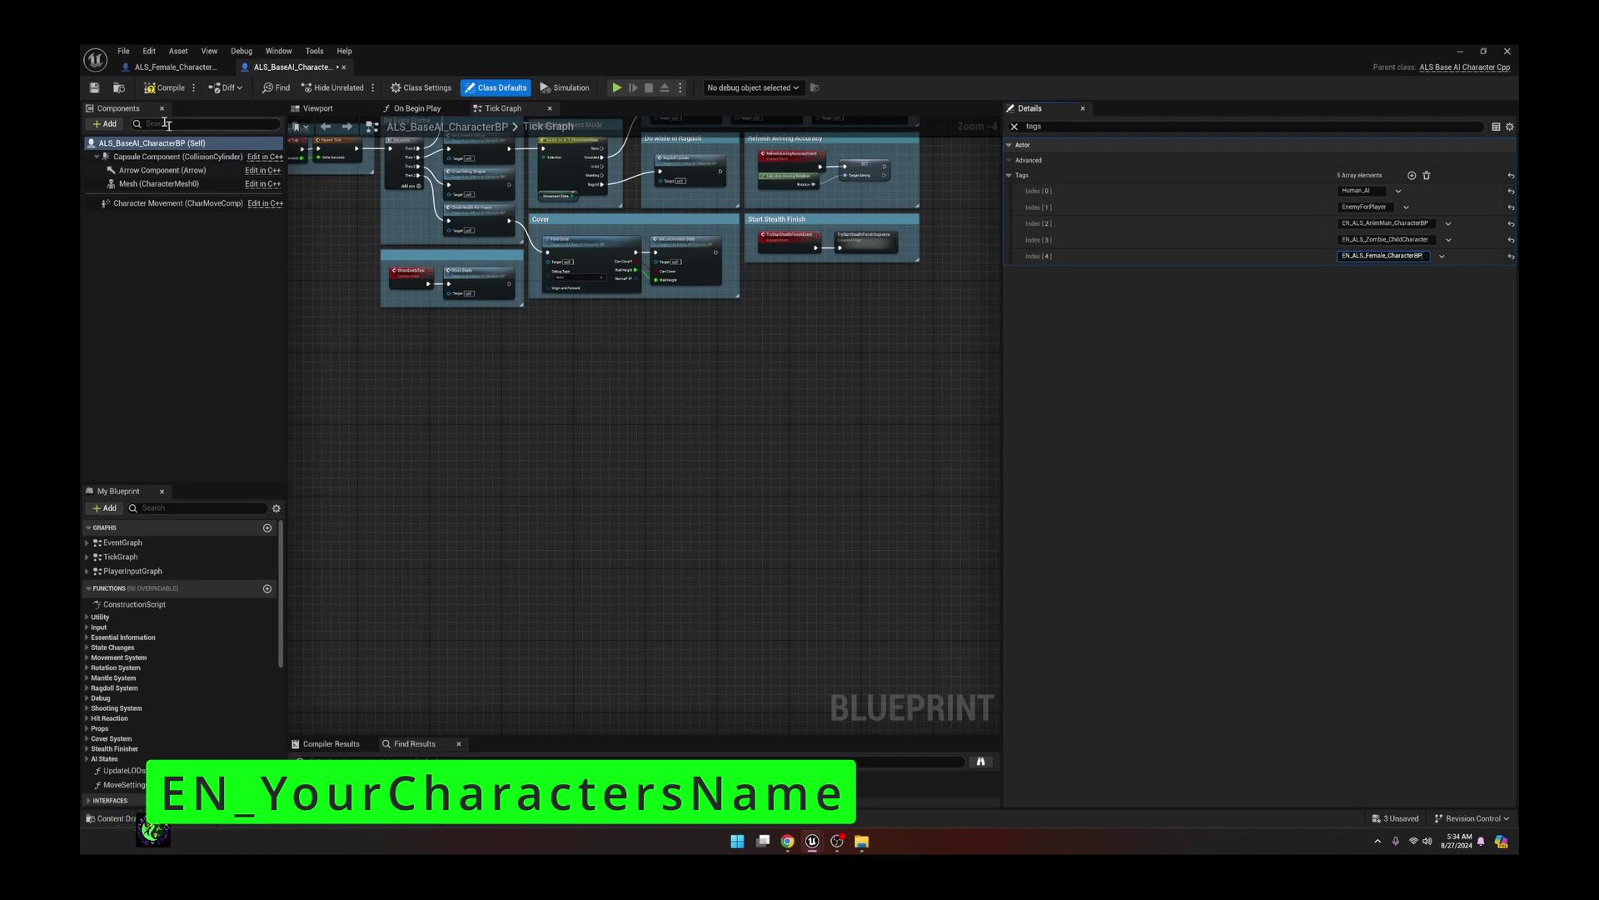
pyautogui.click(157, 92)
pyautogui.click(158, 90)
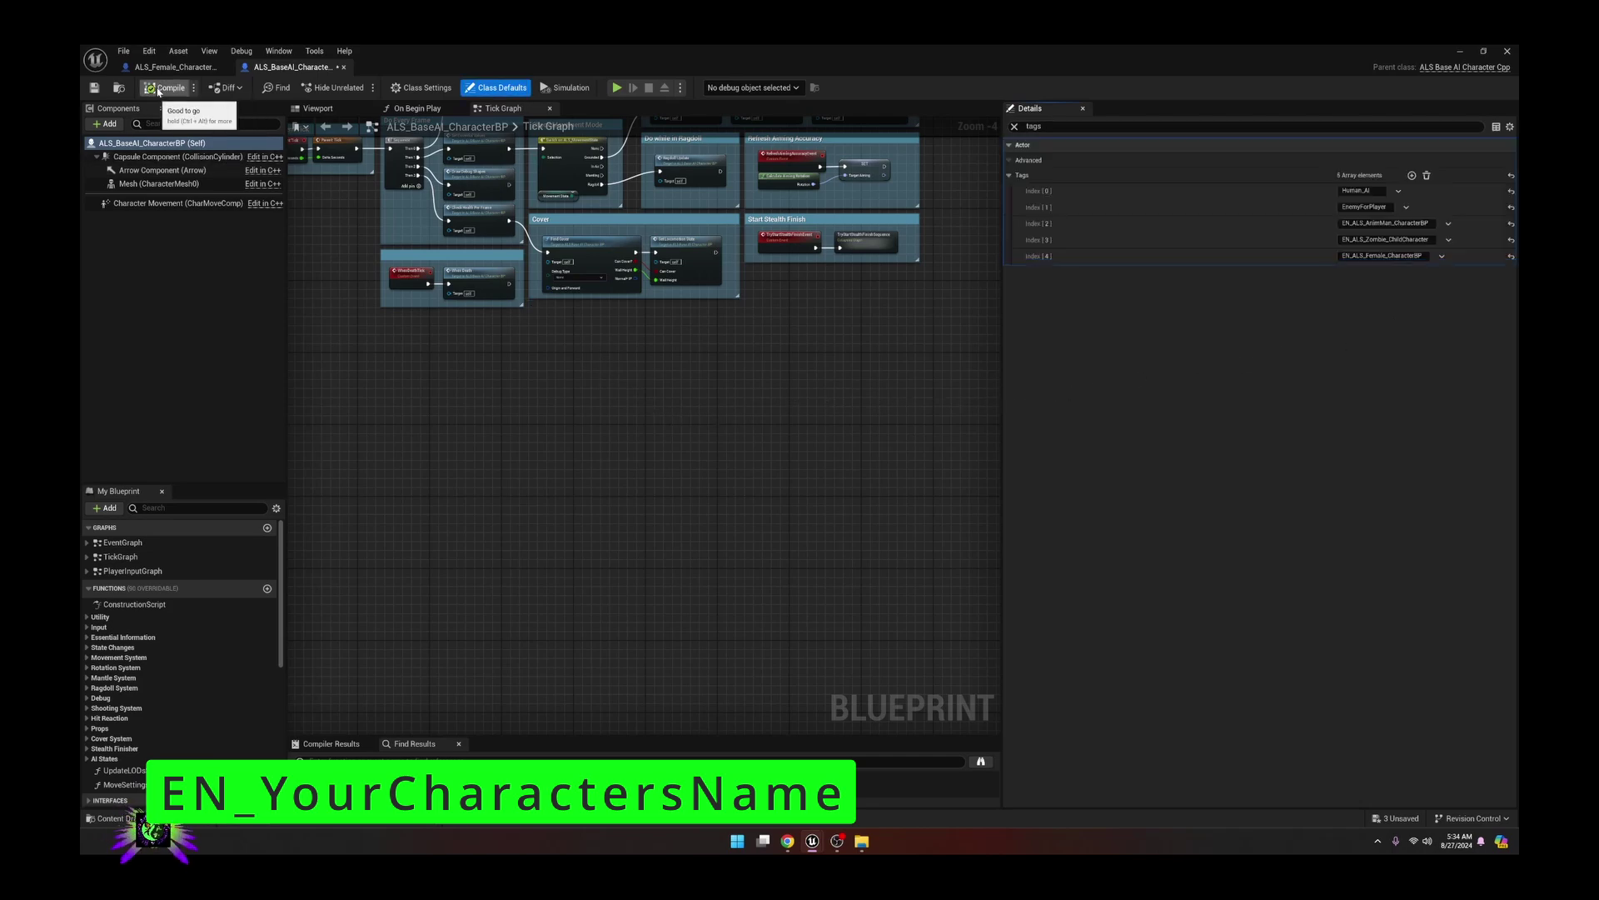
pyautogui.click(98, 87)
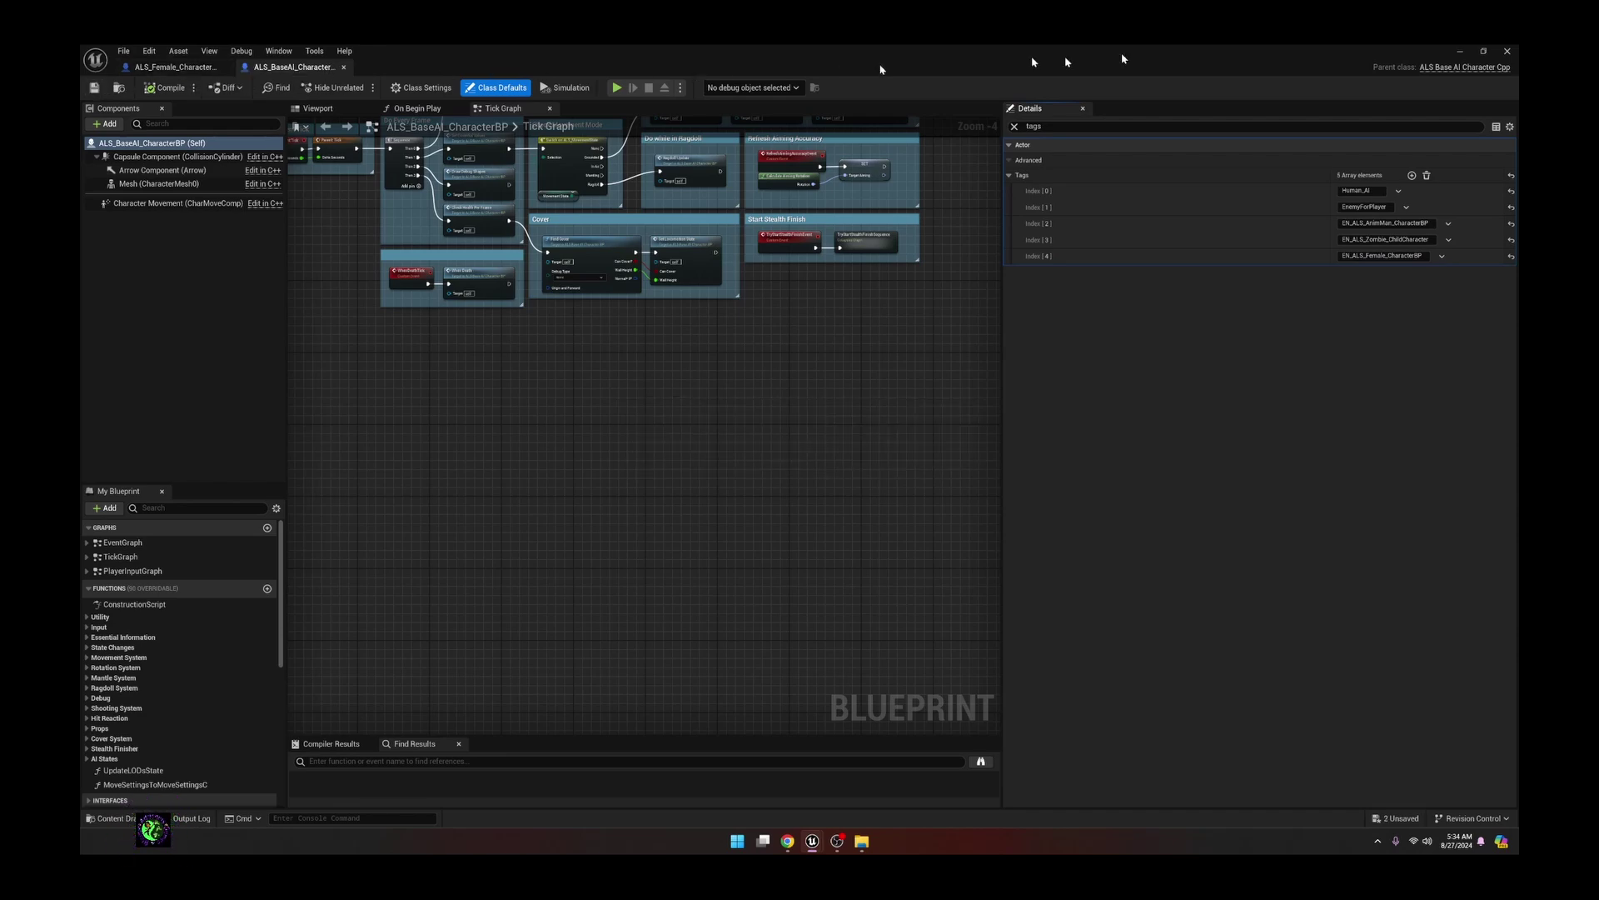
# - Return to the level, play it, and run the female character with the M9 toward the red AI character
pyautogui.click(1458, 52)
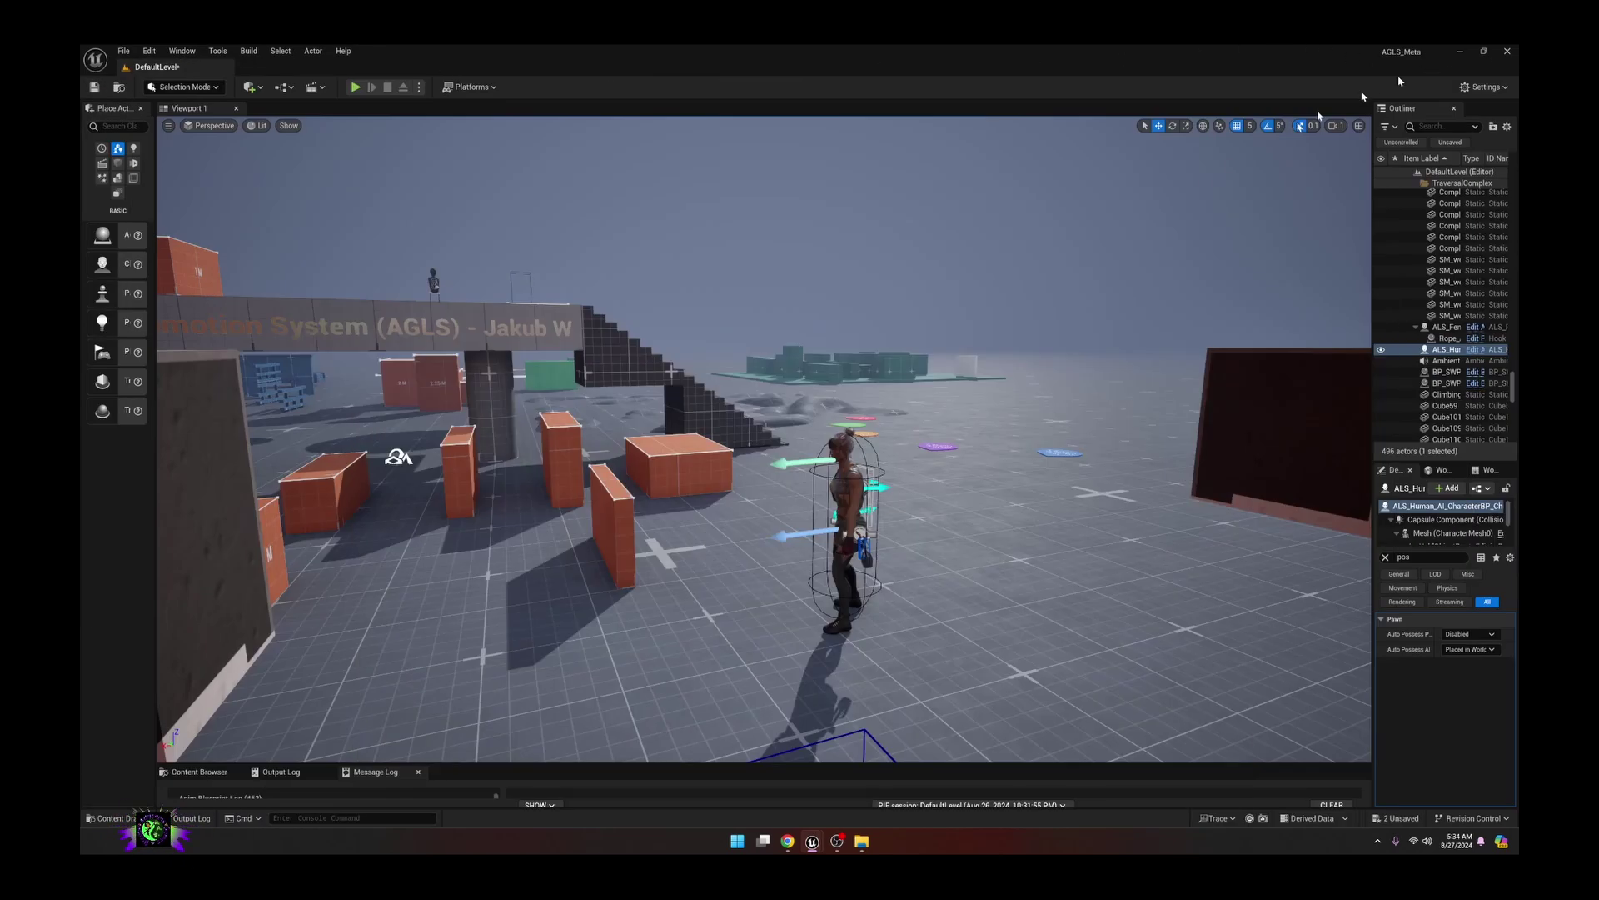
pyautogui.click(359, 90)
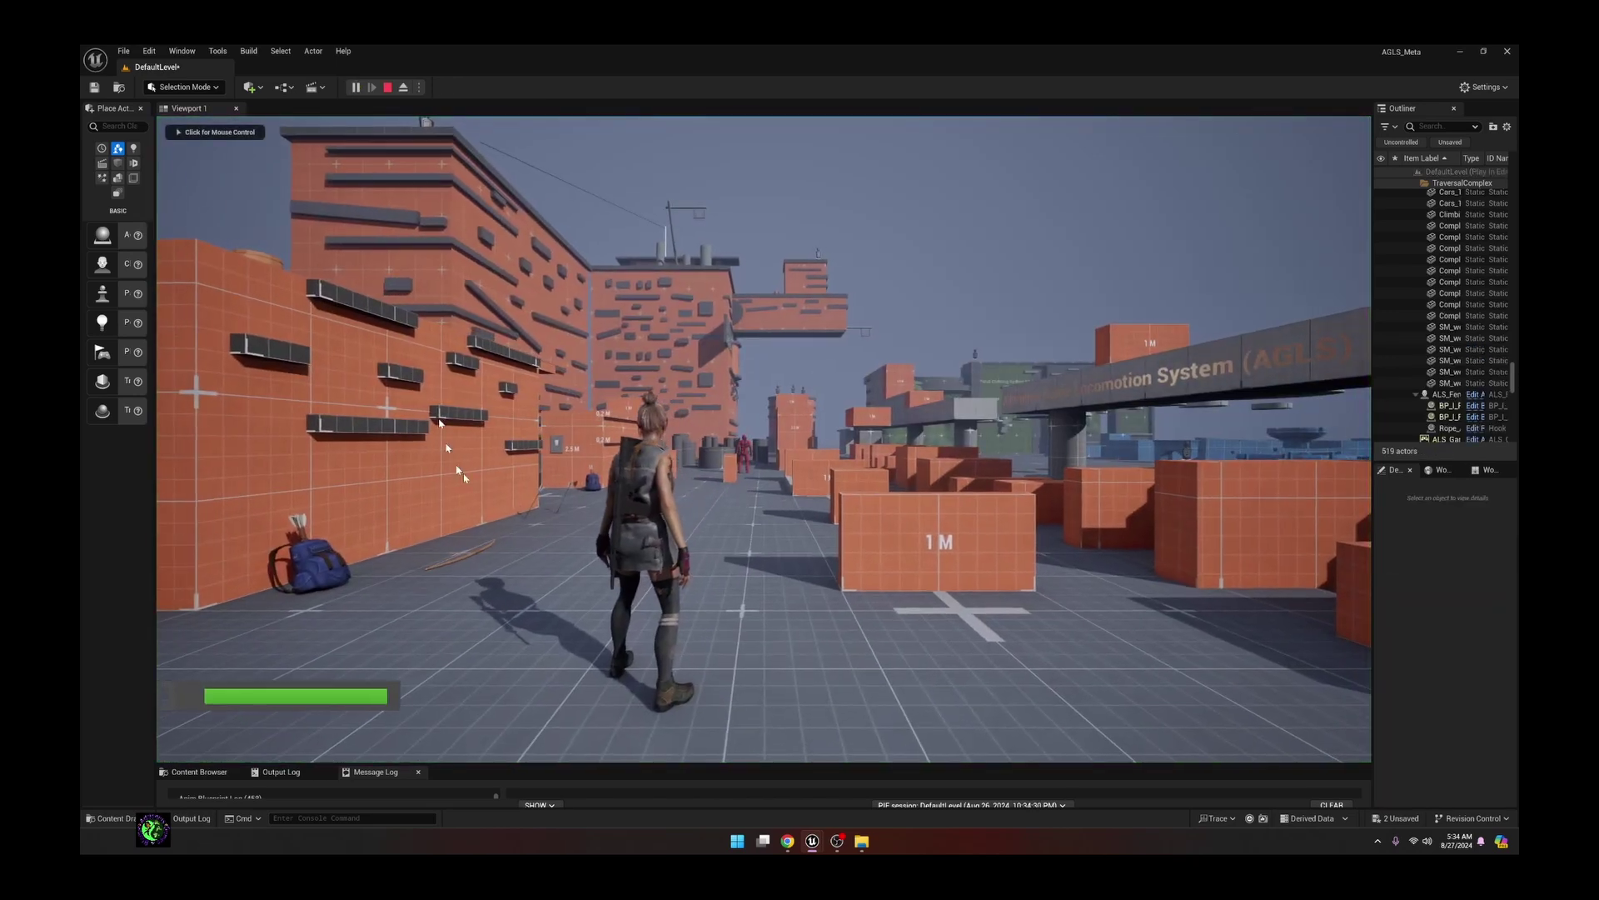
pyautogui.click(586, 524)
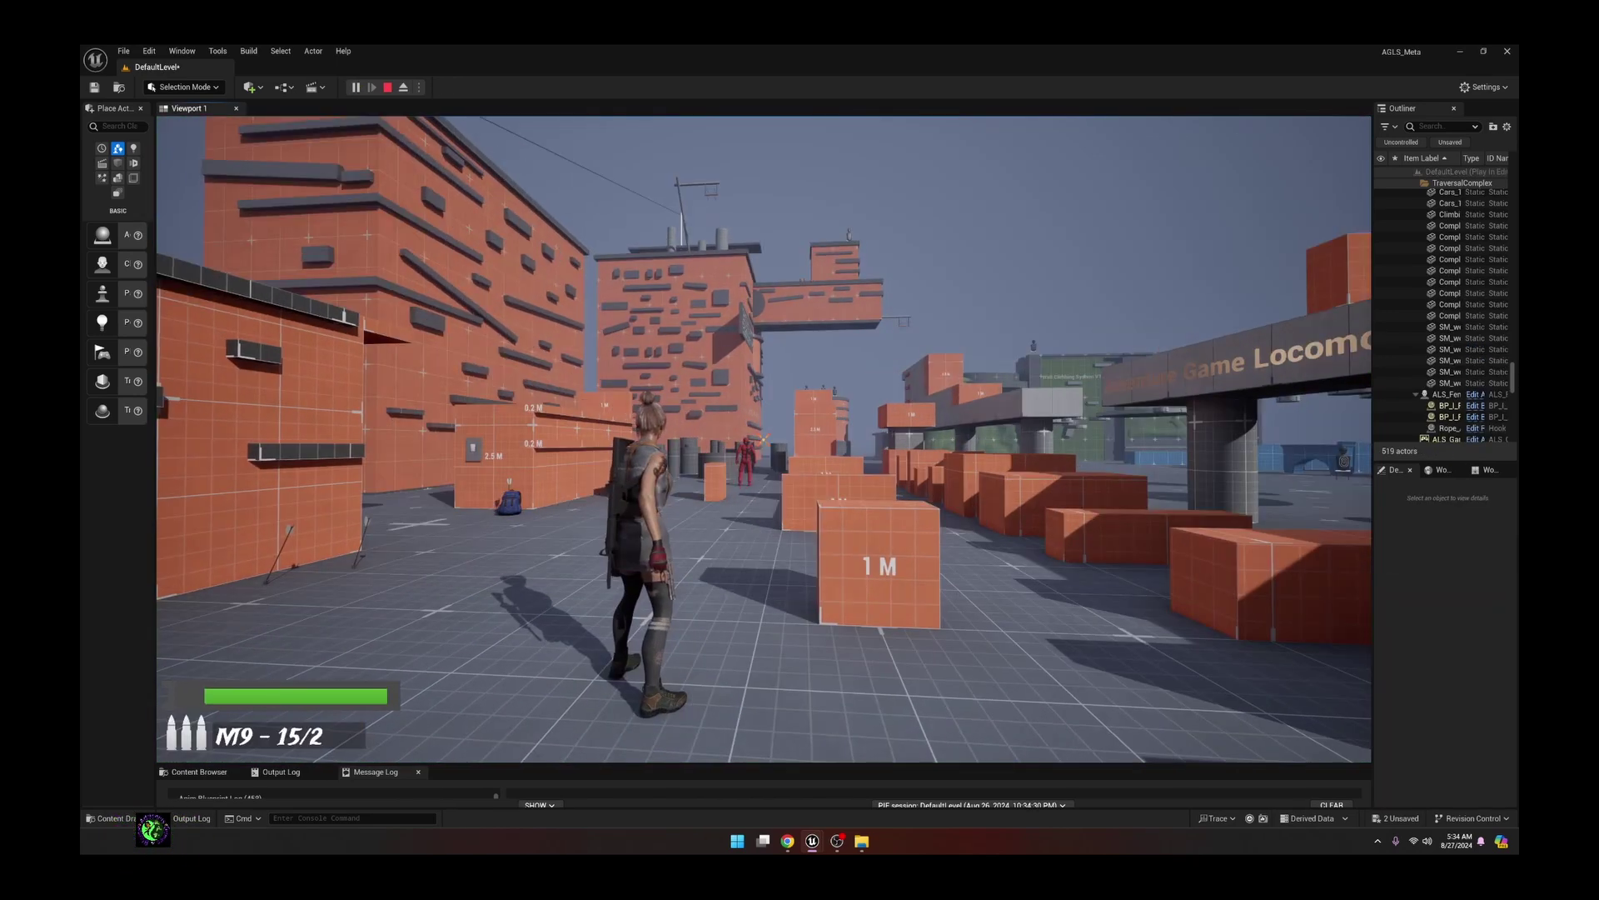
pyautogui.press('w')
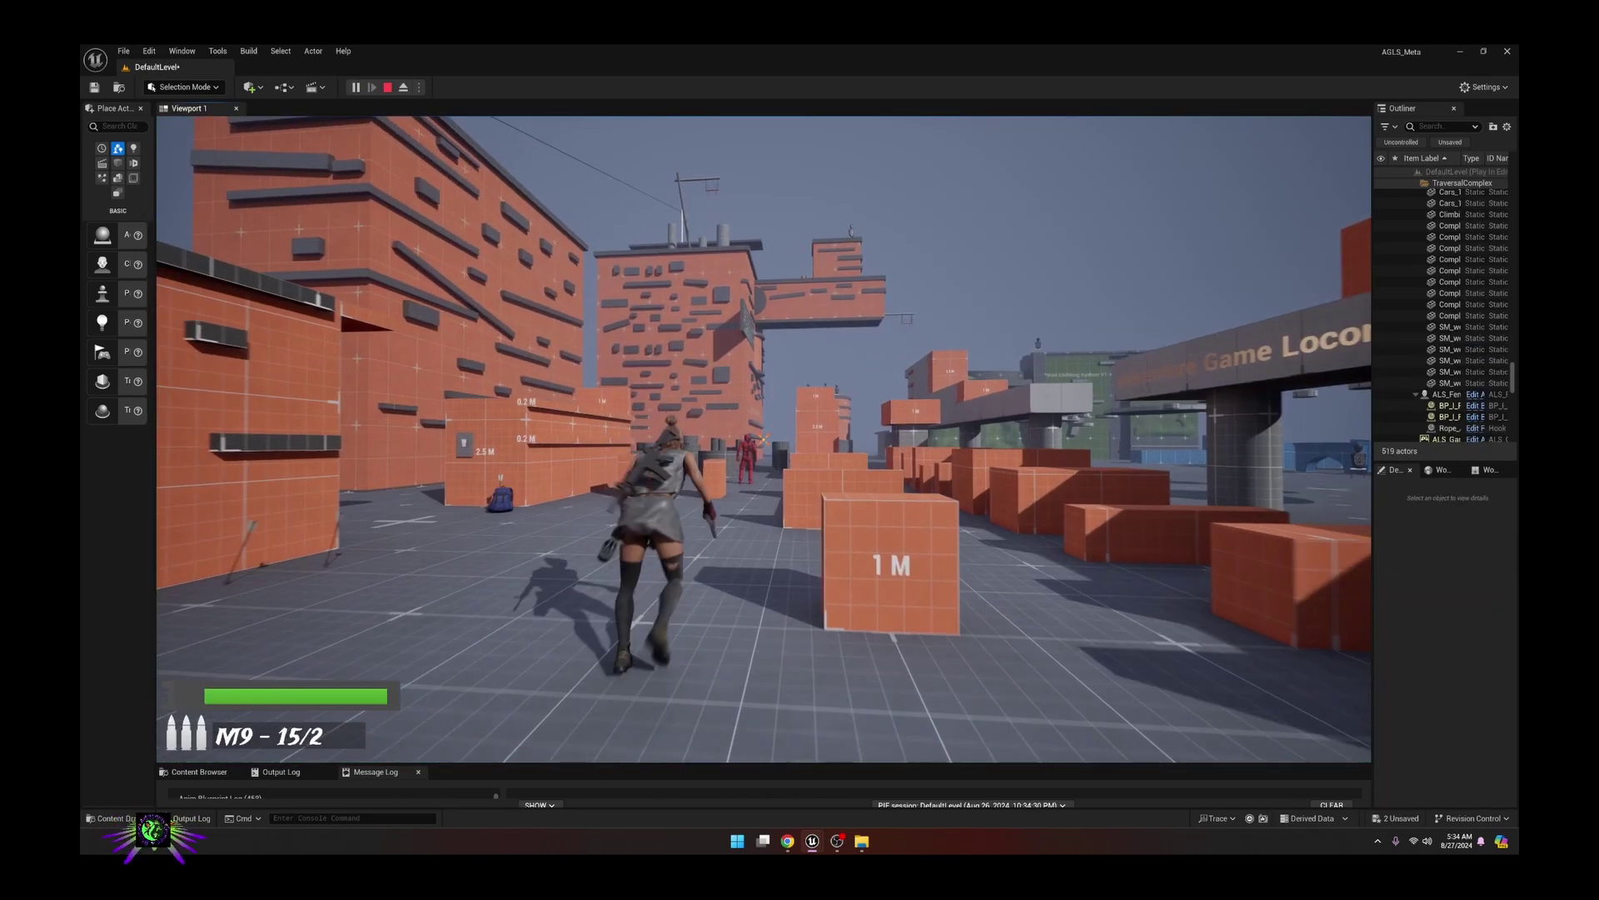
pyautogui.press('w')
# - Aim and shoot the M9 at the red AI character from close range to check its response as an enemy
pyautogui.rightClick(763, 439)
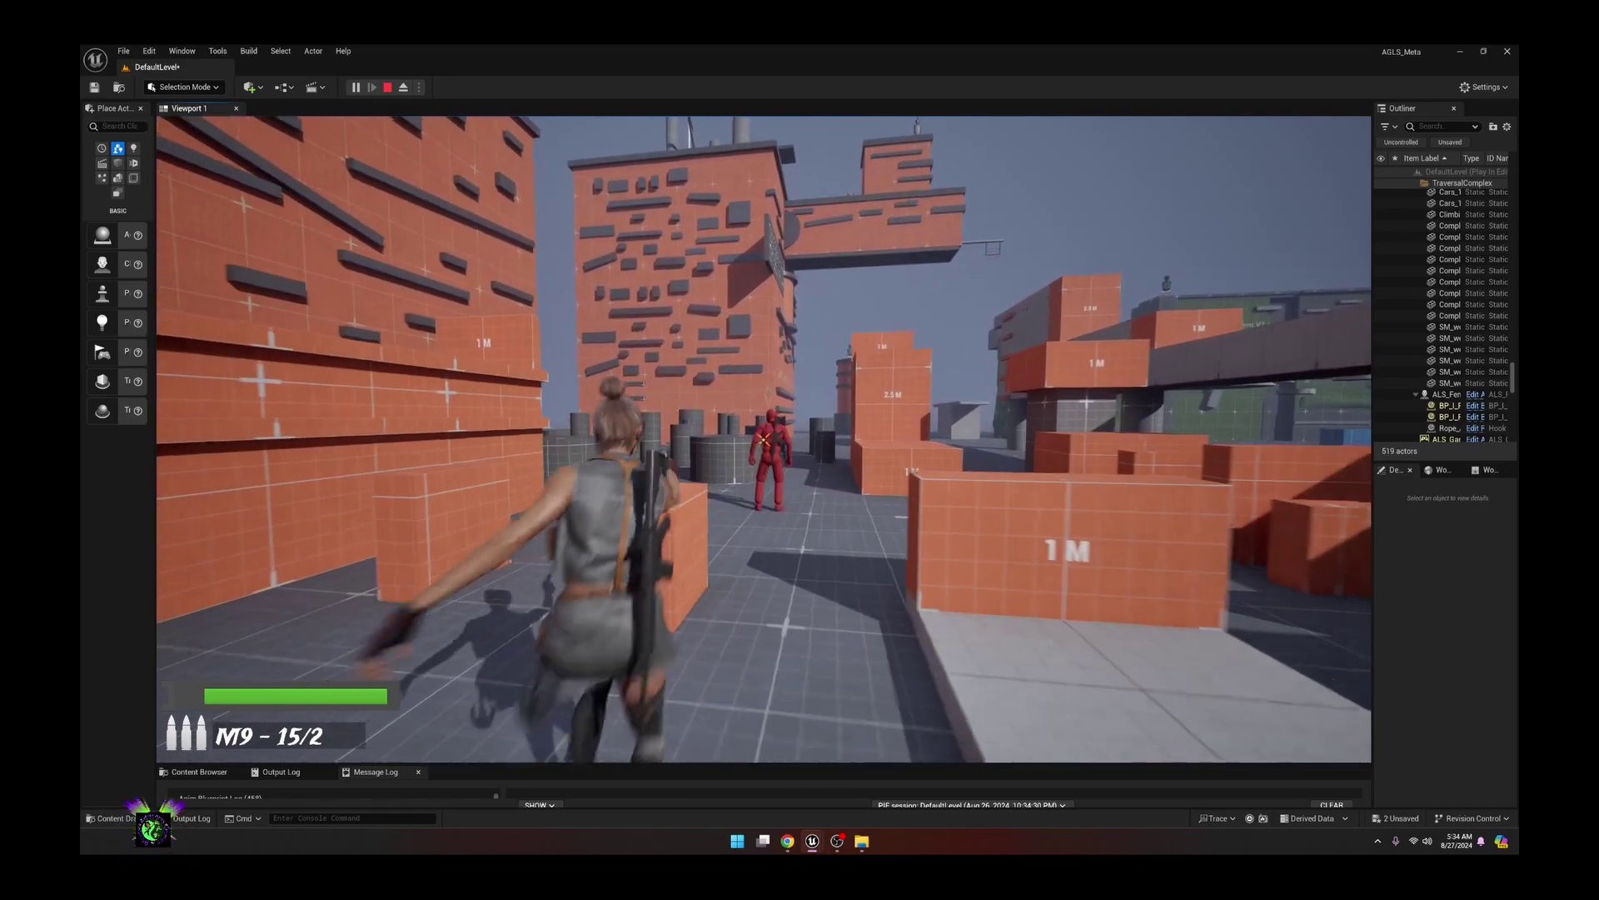
pyautogui.rightClick(763, 439)
pyautogui.click(763, 439)
pyautogui.press('s')
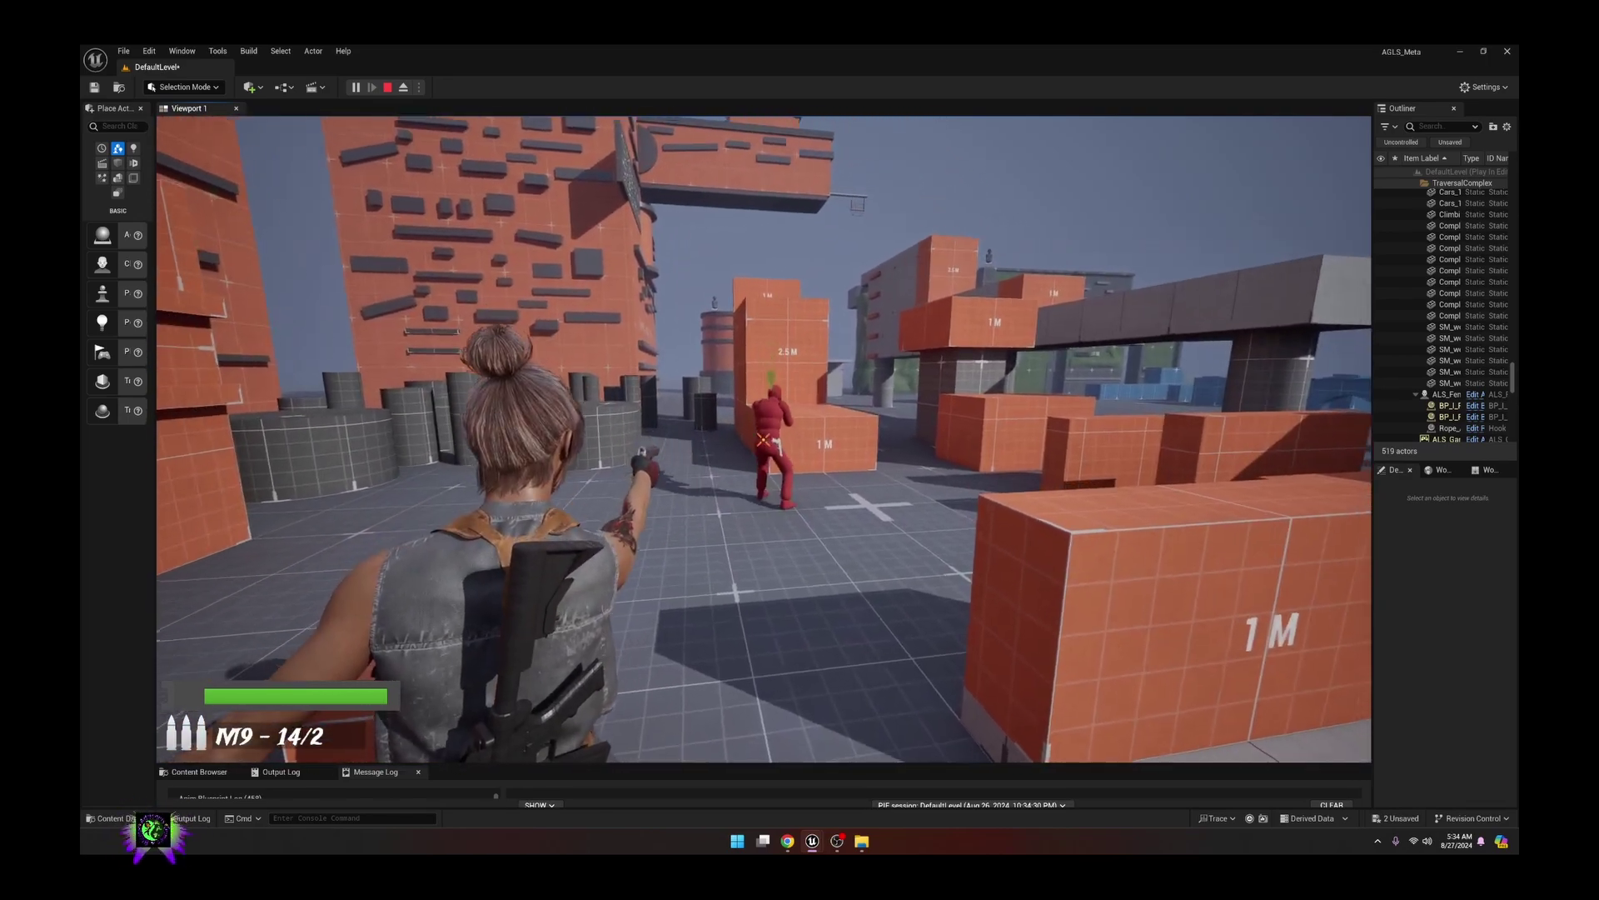
pyautogui.press('w')
pyautogui.click(764, 440)
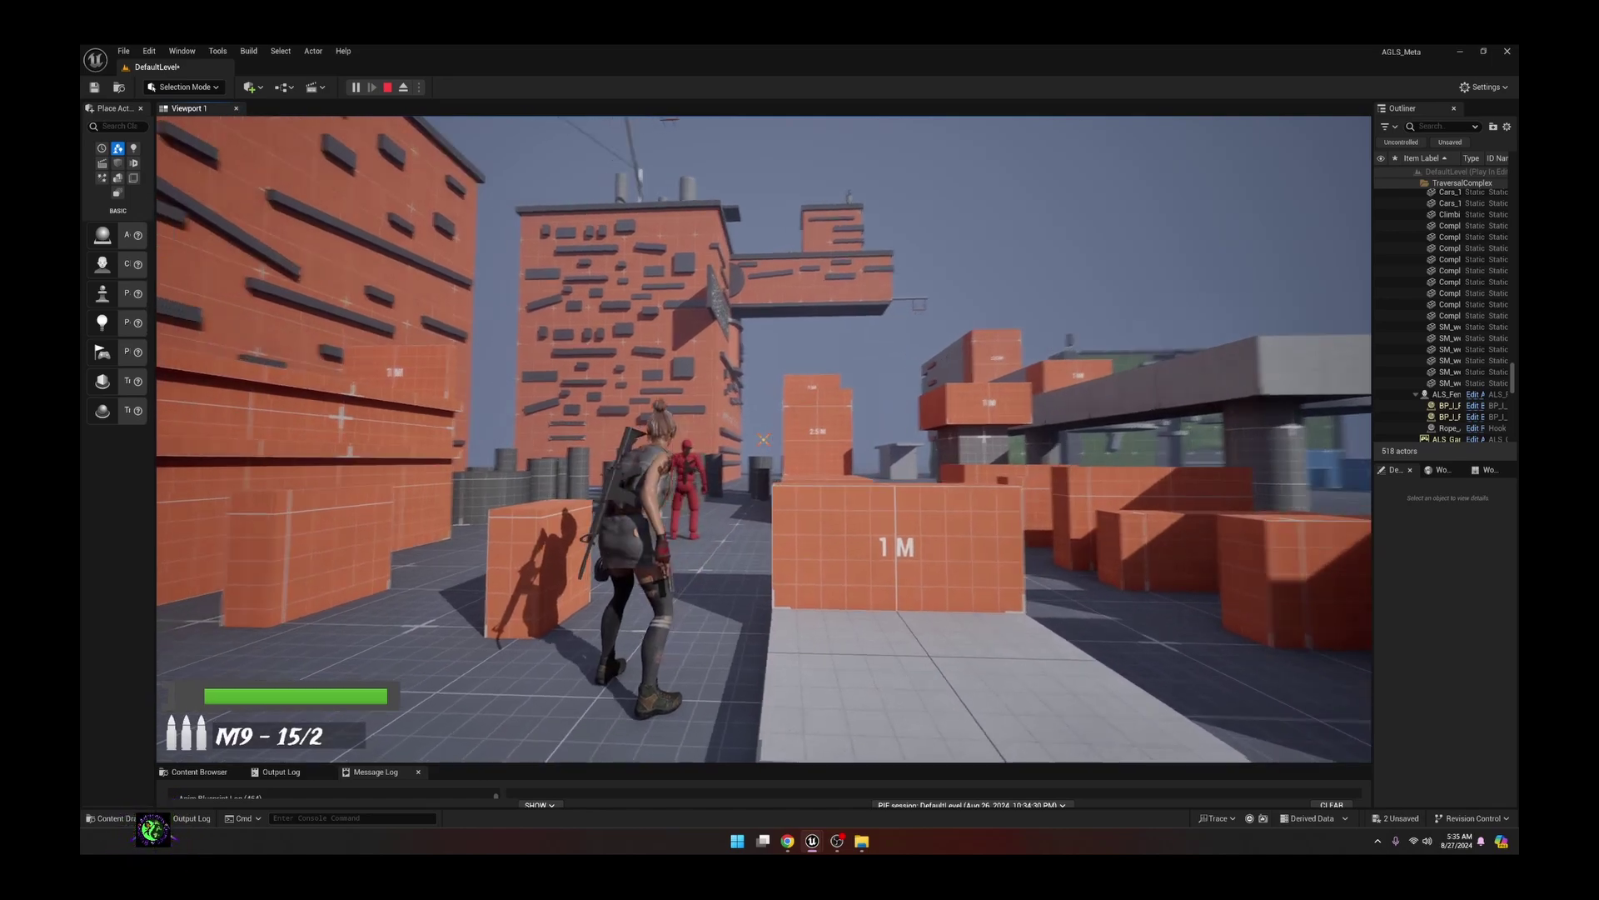
pyautogui.rightClick(763, 440)
pyautogui.click(763, 440)
pyautogui.click(763, 439)
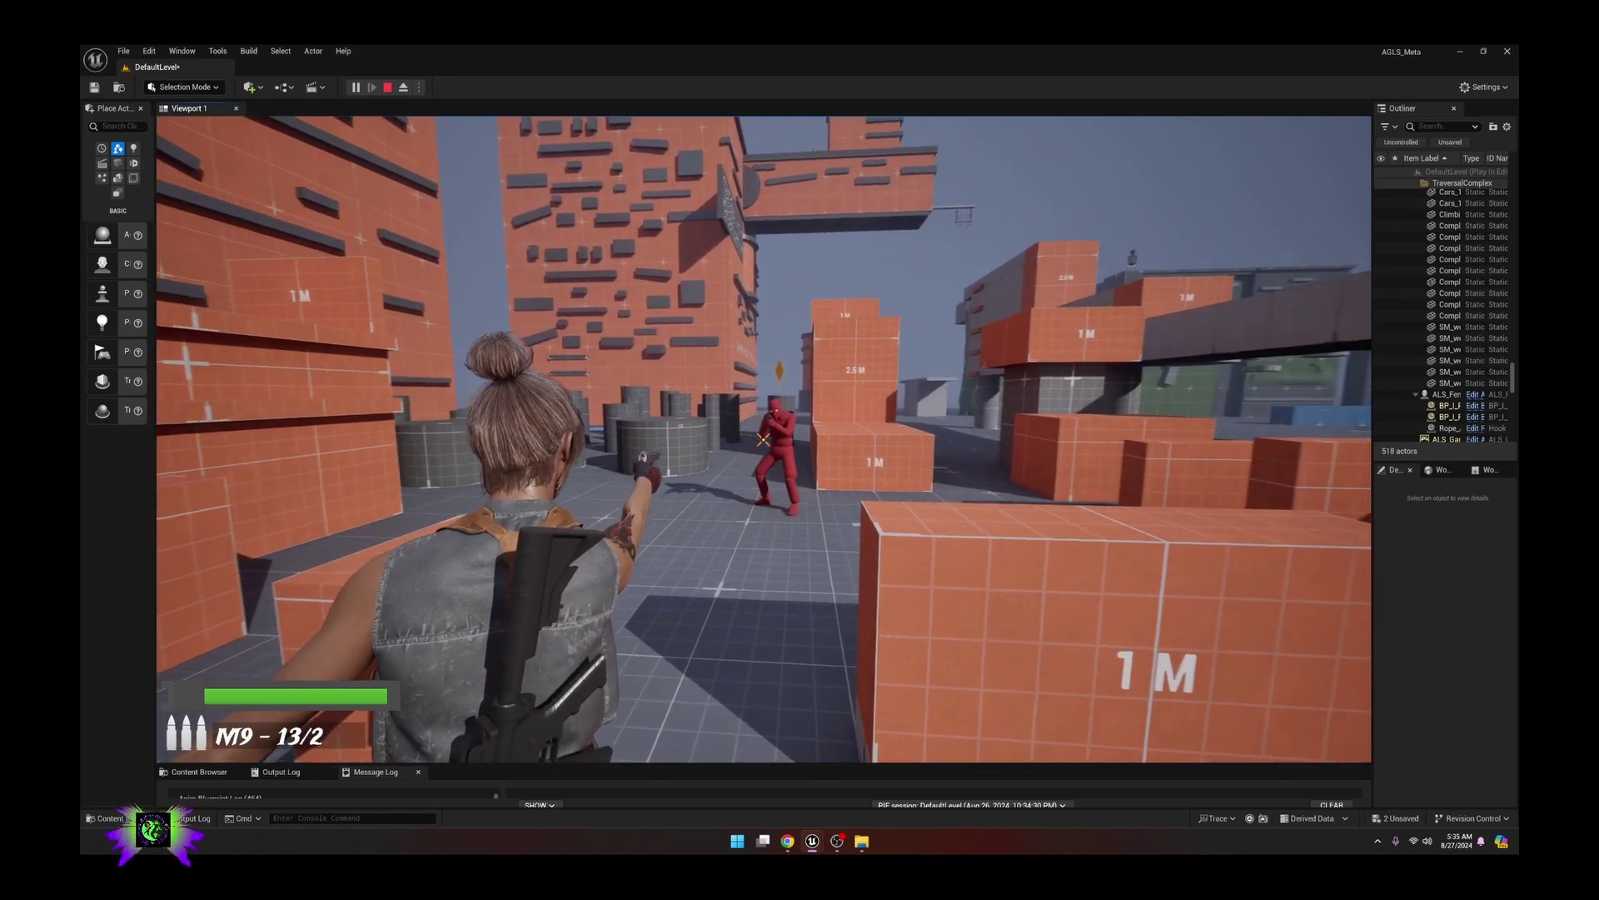